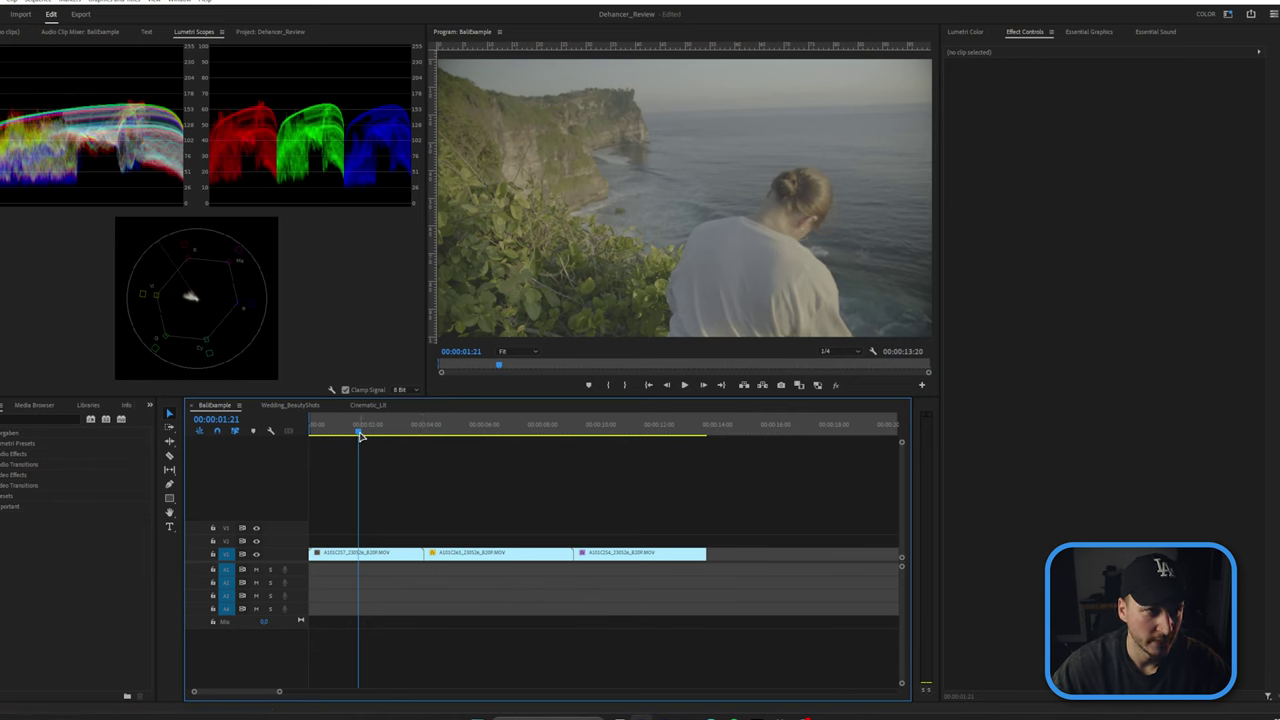
Step: Scrub through the first clip of the BaliExample sequence to examine the ungraded log footage
click(362, 424)
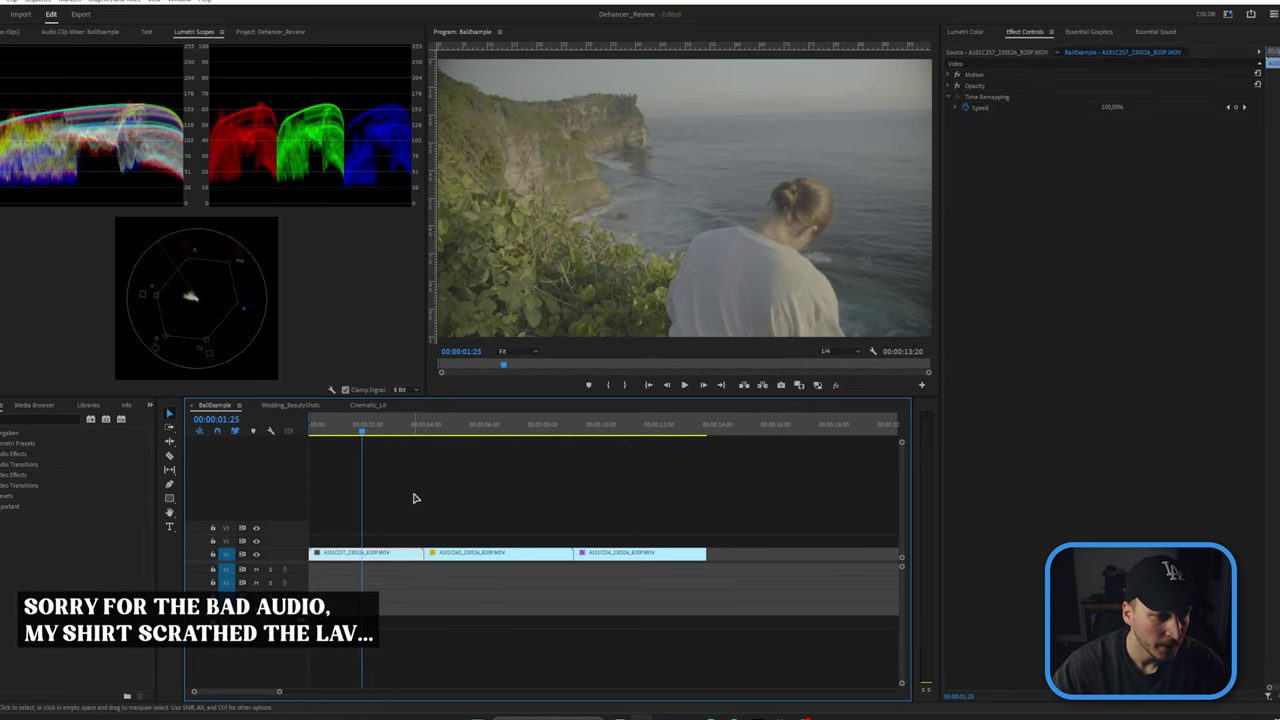
click(371, 431)
click(351, 433)
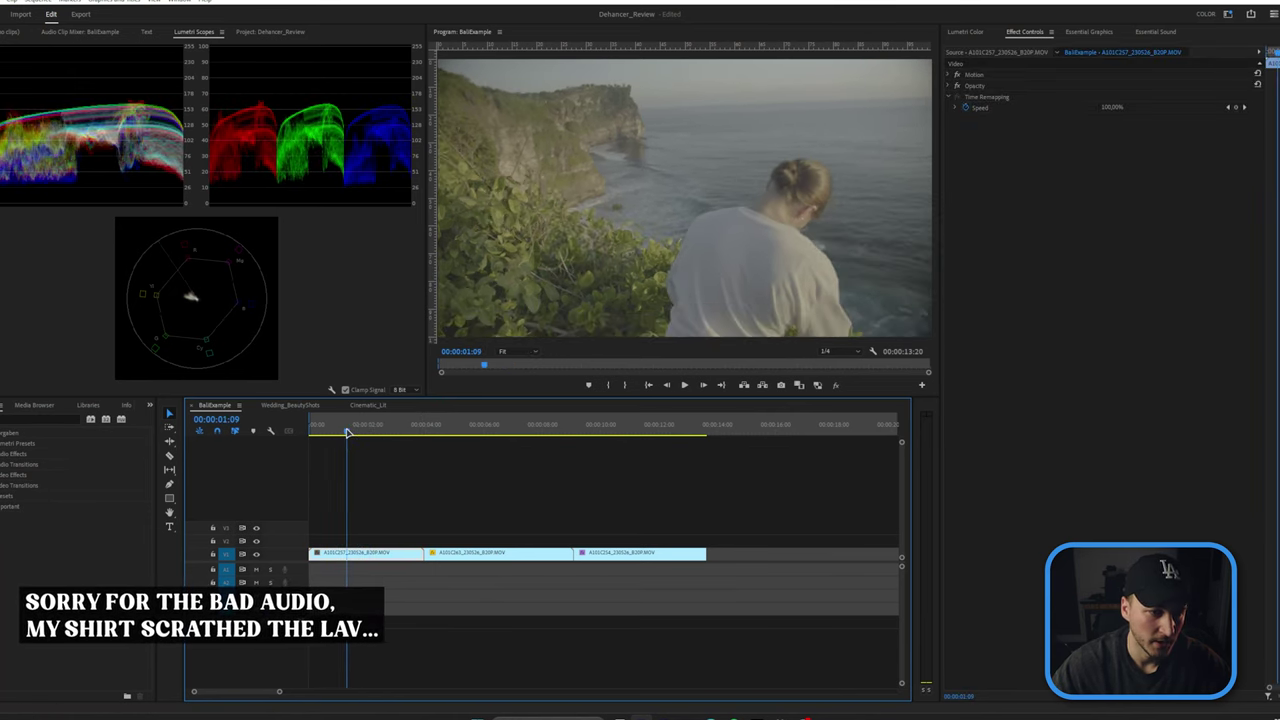
drag(351, 433, 353, 433)
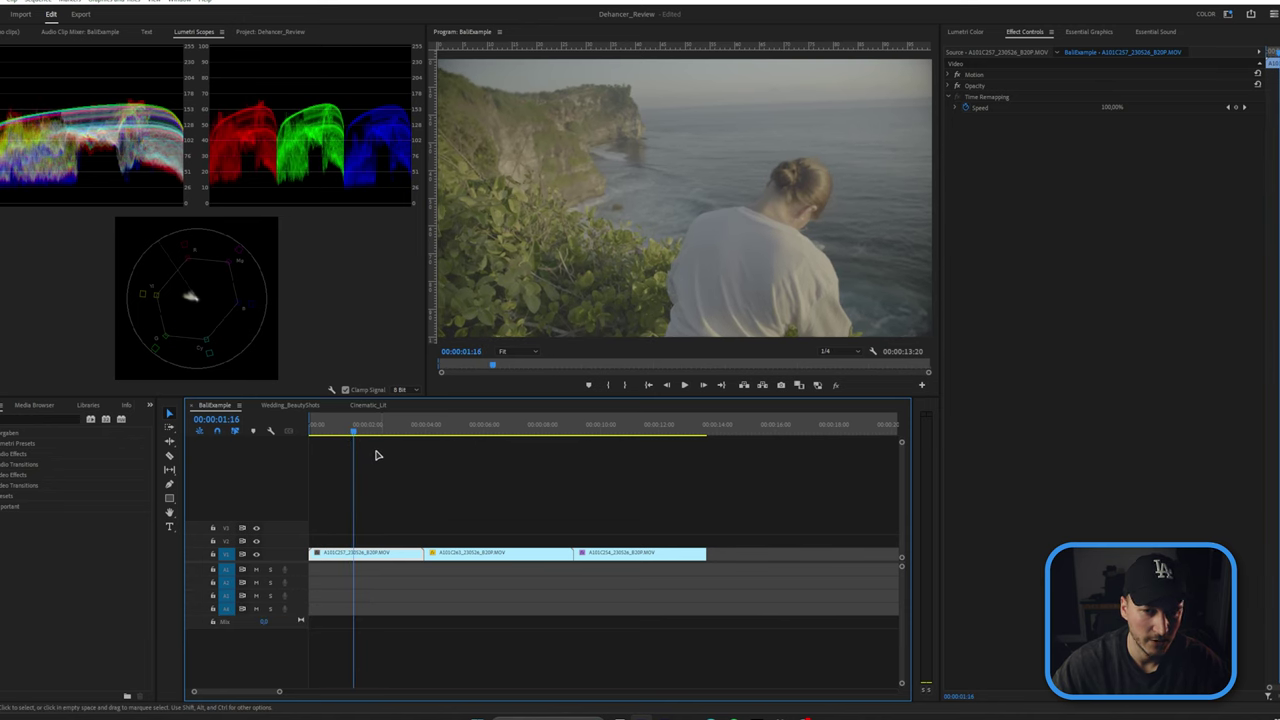
click(409, 431)
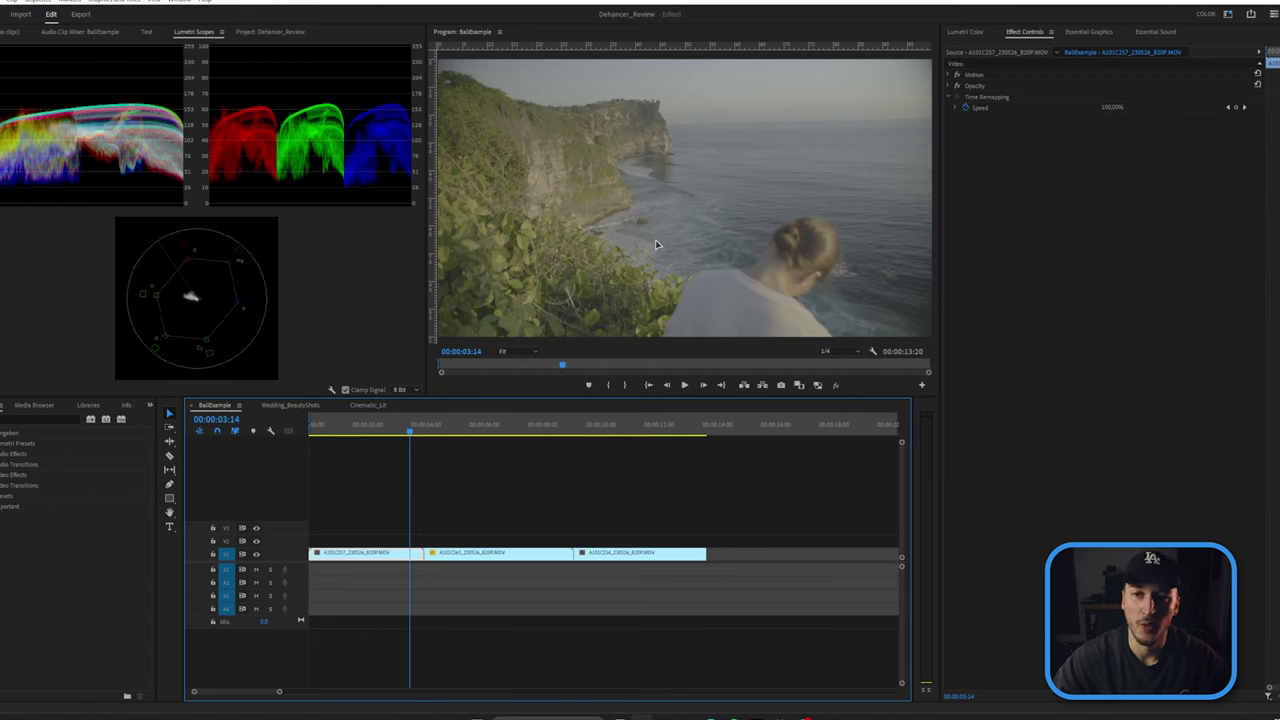
key(j)
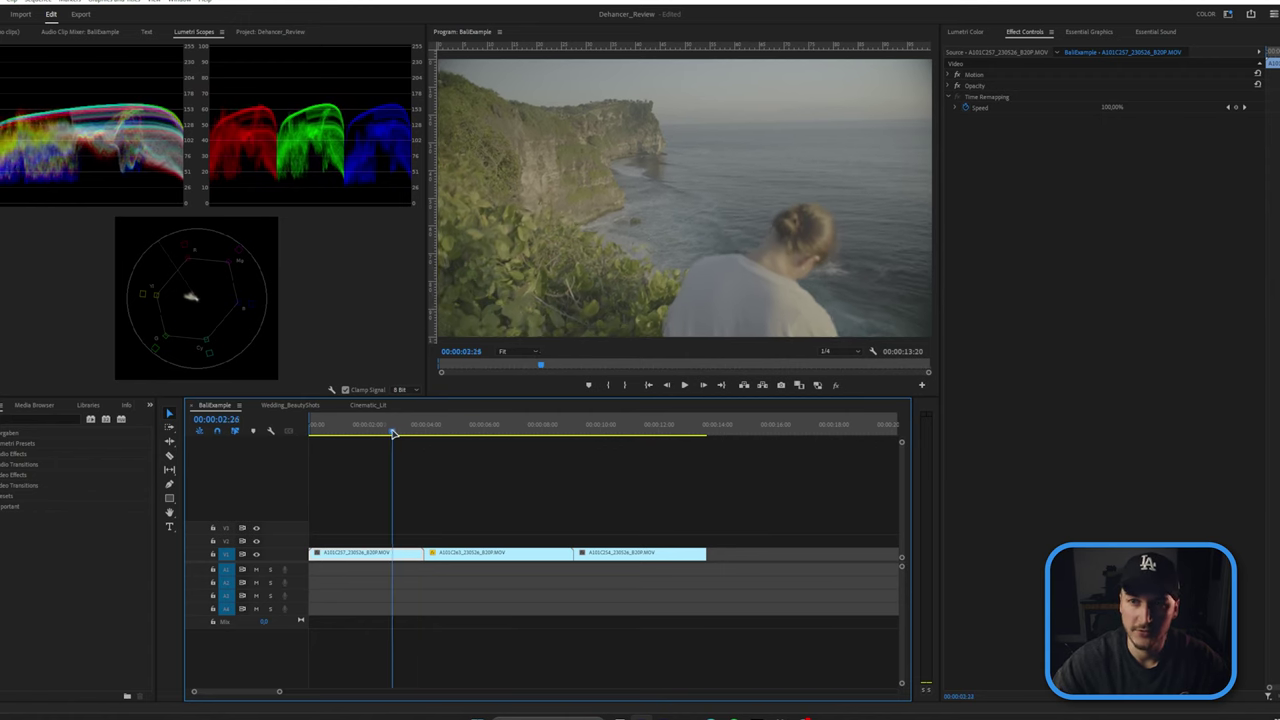
Step: Apply the VLog_to_V709_GH6 input LUT to the first clip with Lumetri Color
click(968, 32)
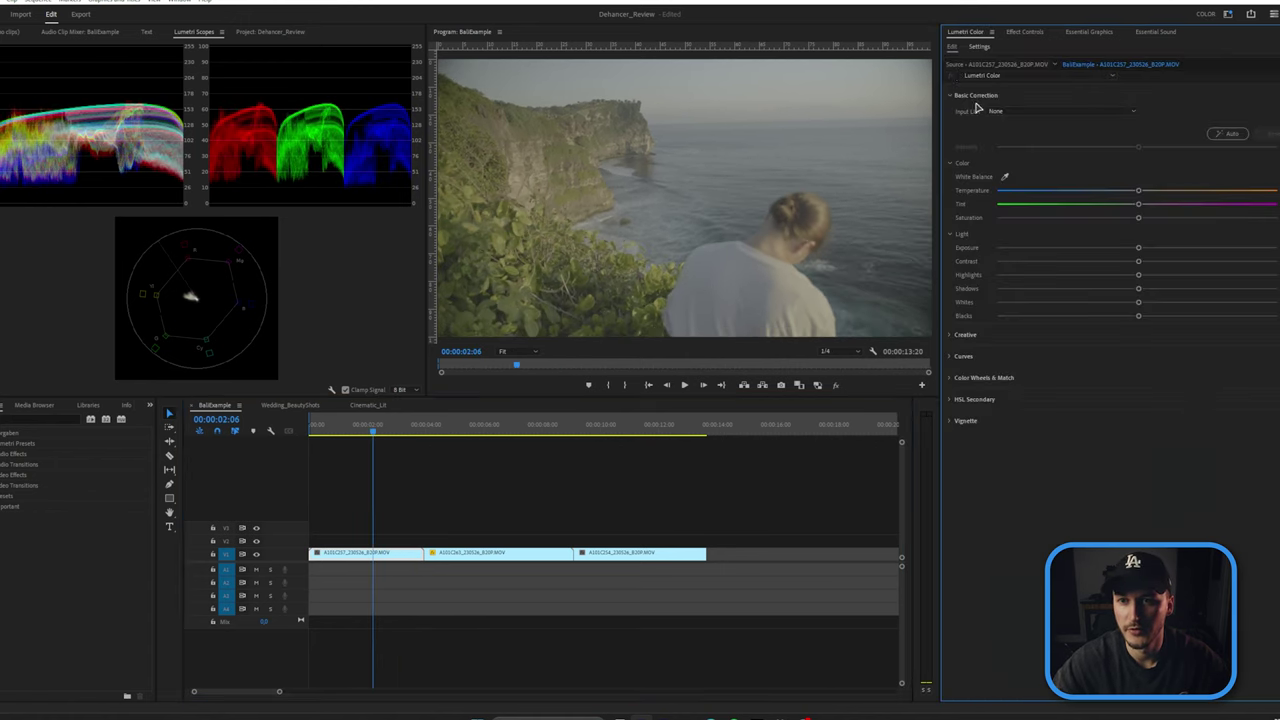
click(1025, 113)
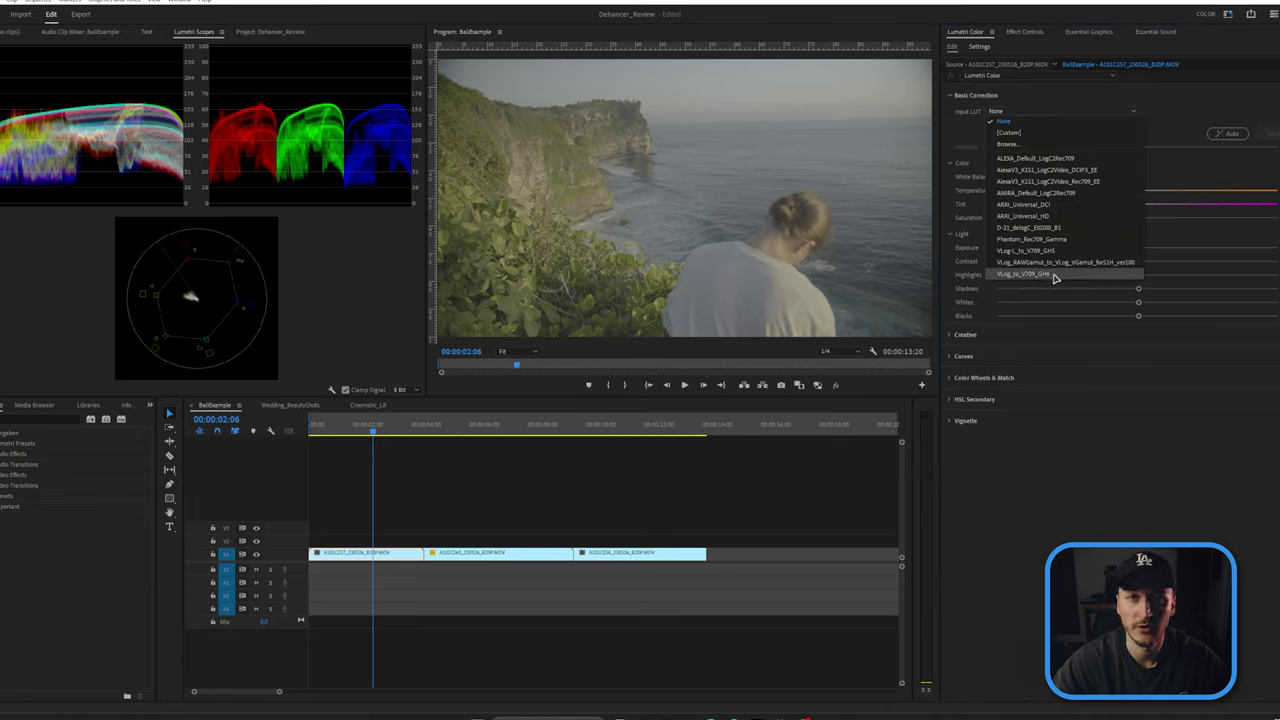
click(1030, 274)
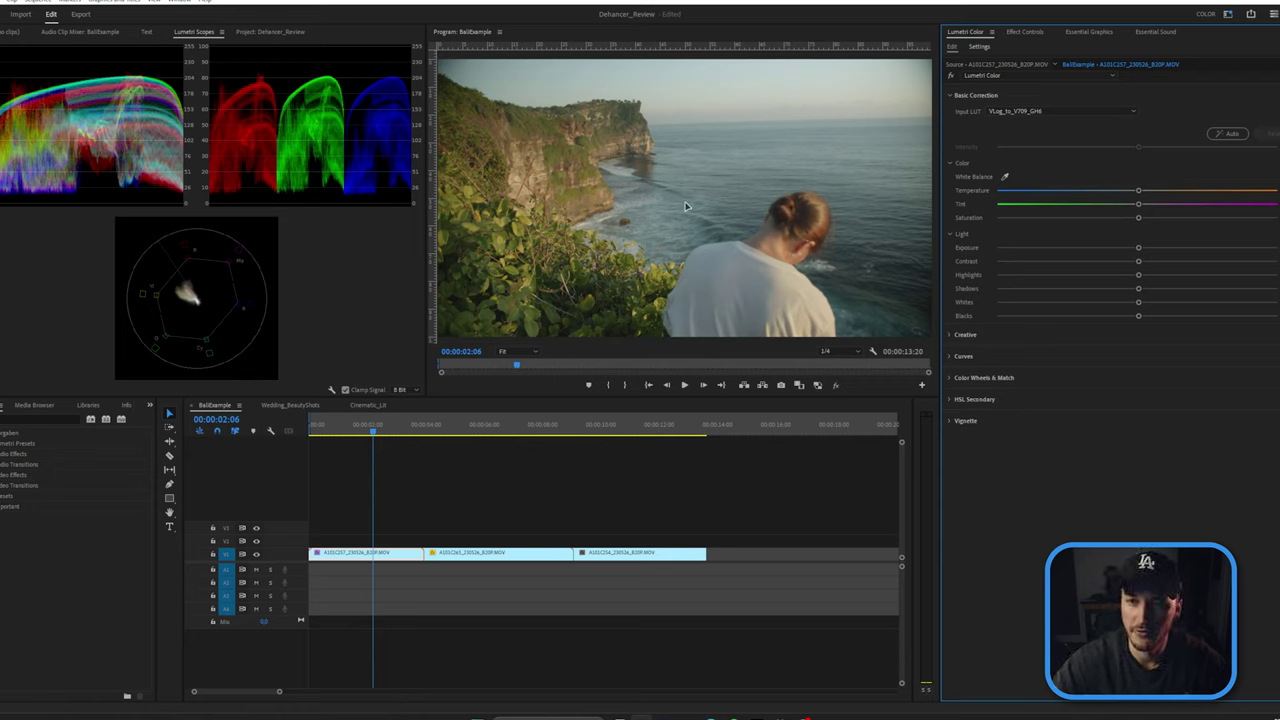
Step: Set the clip's input LUT to None and delete its Lumetri Color effect
click(1000, 111)
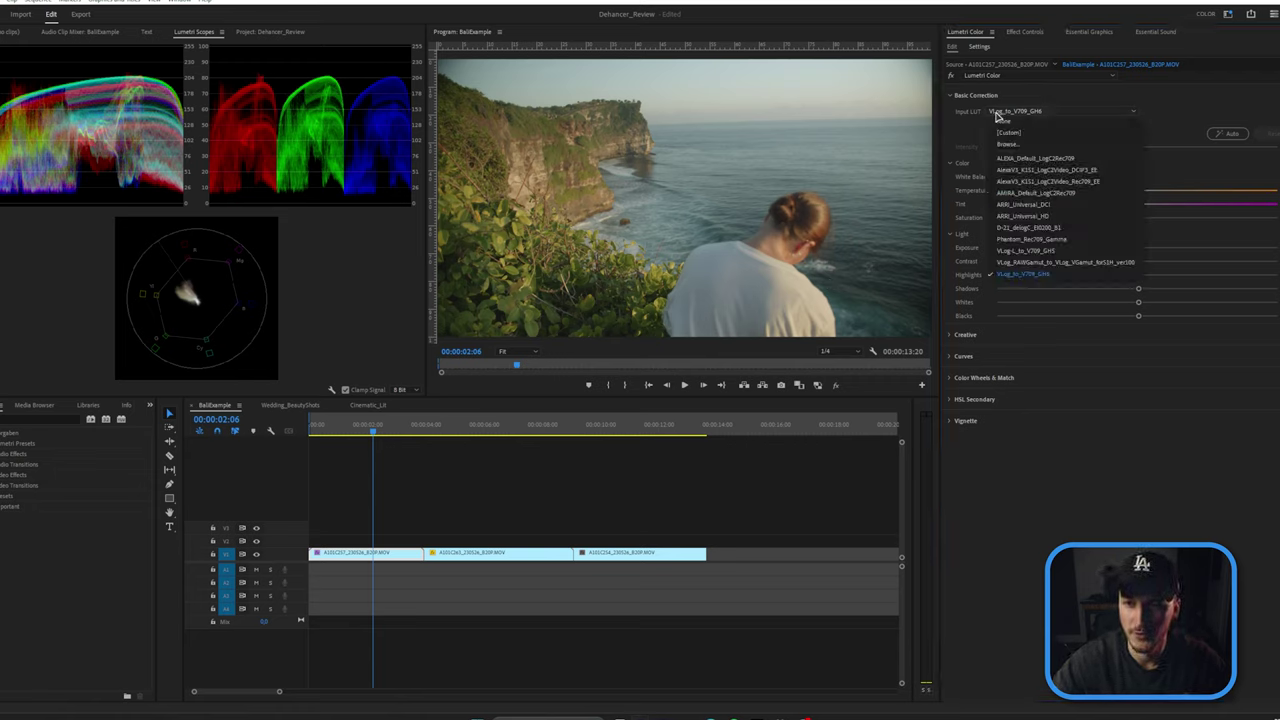
click(1000, 122)
click(1022, 32)
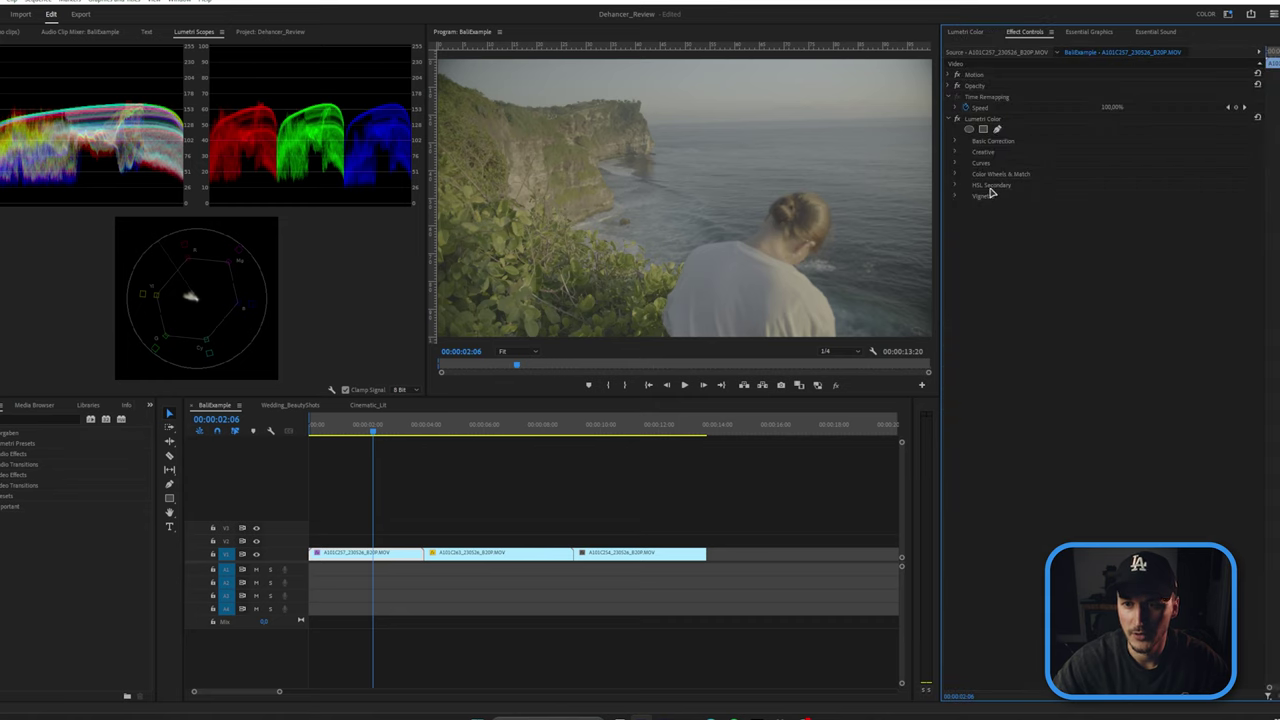
click(998, 121)
key(Delete)
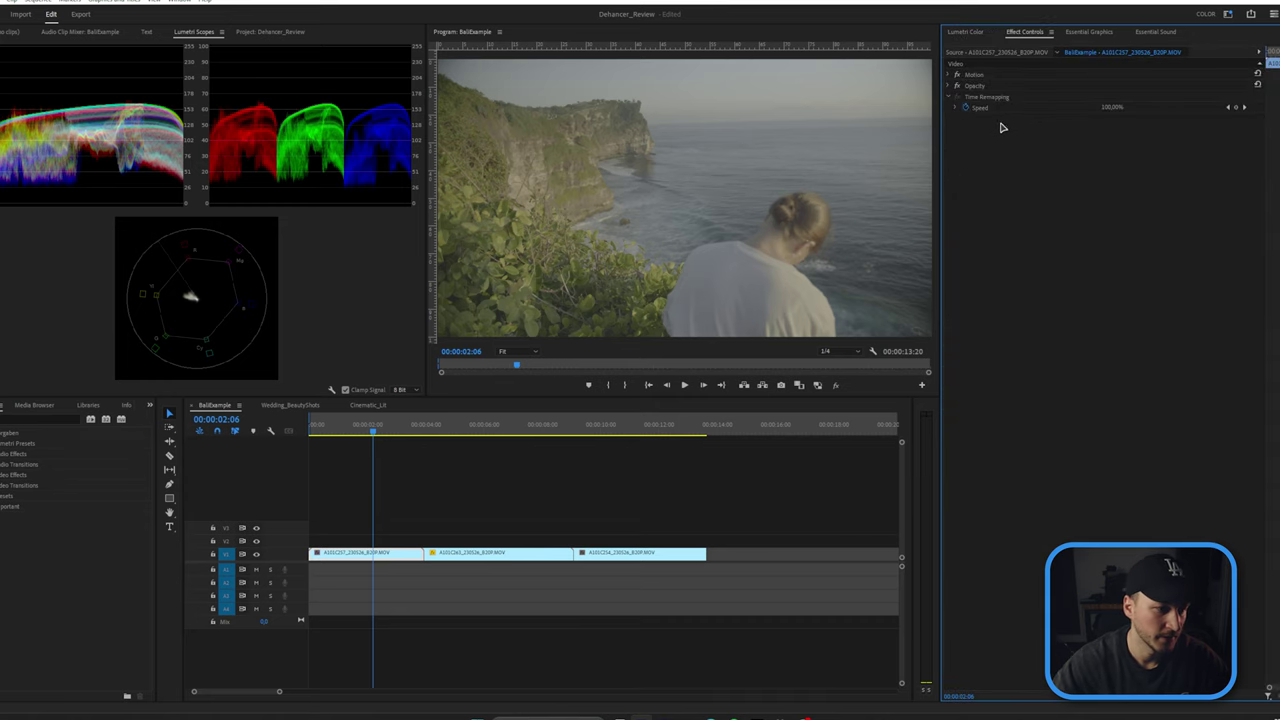
Step: Apply Dehancer Pro v2.1 to the first clip, with Choose Camera as source and Panasonic / LUMIX DC-S5II / V-LogL as camera
click(352, 424)
drag(15, 520, 1034, 265)
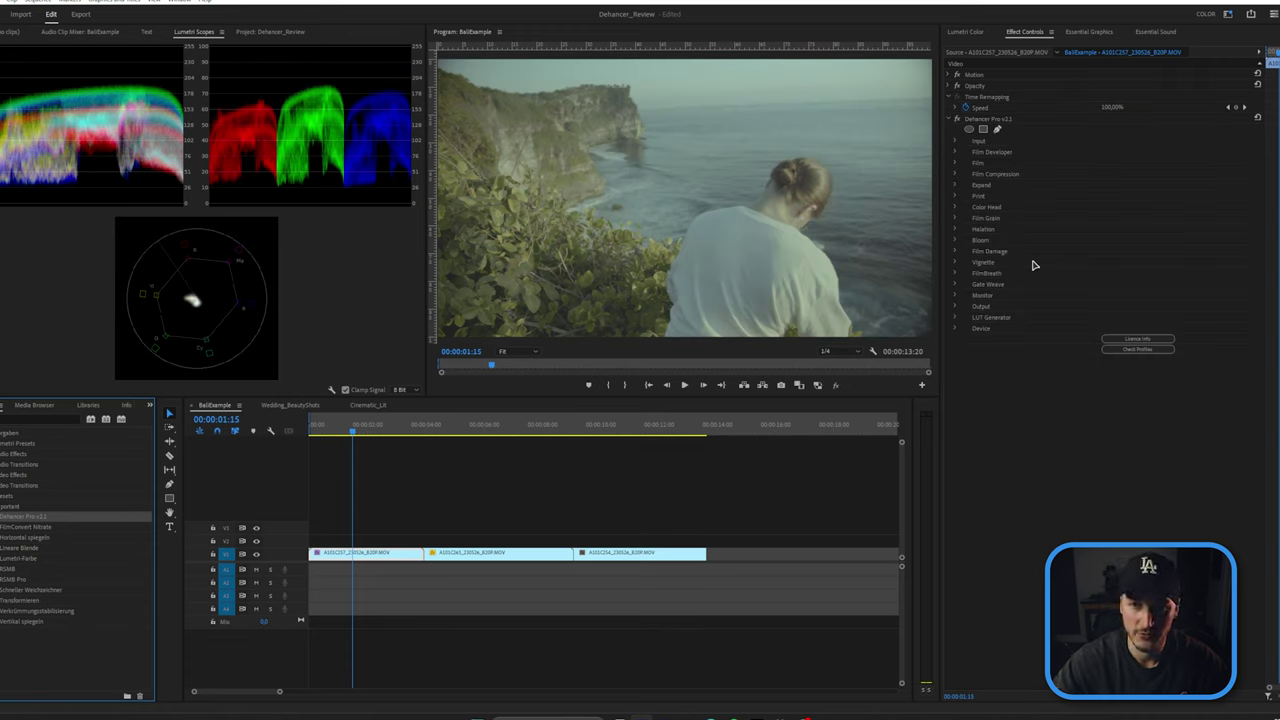
click(955, 142)
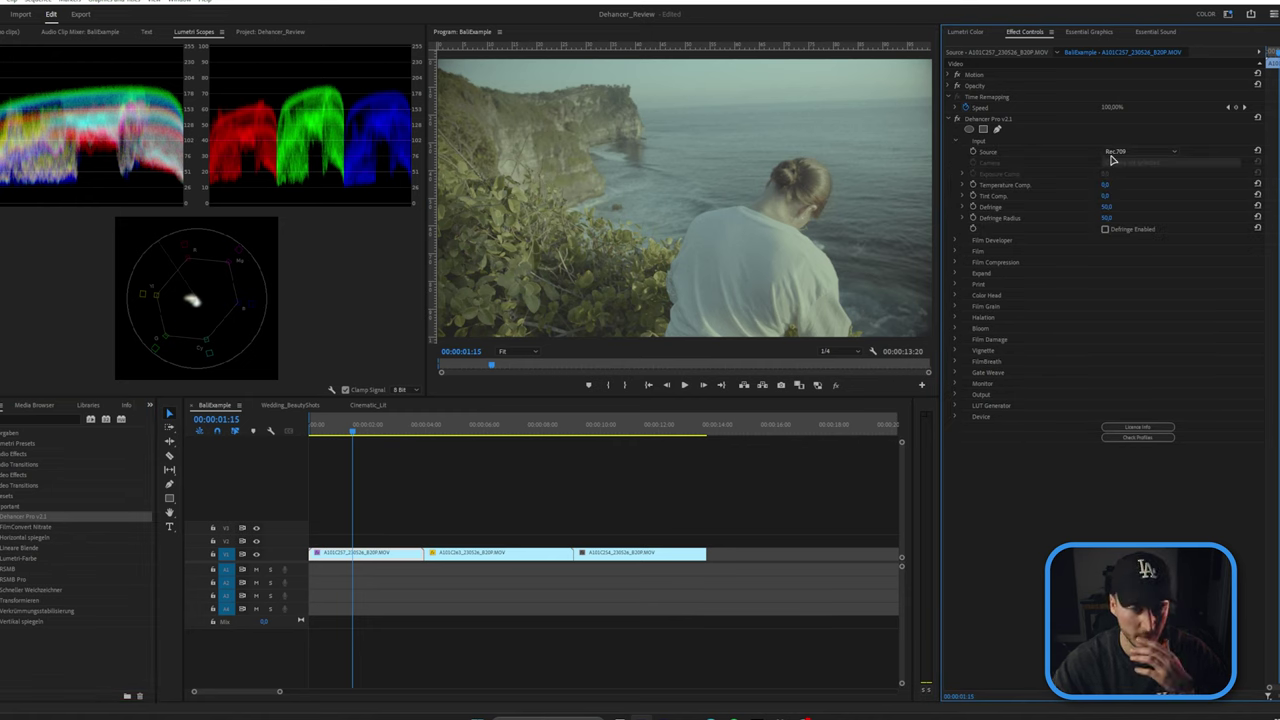
click(1125, 152)
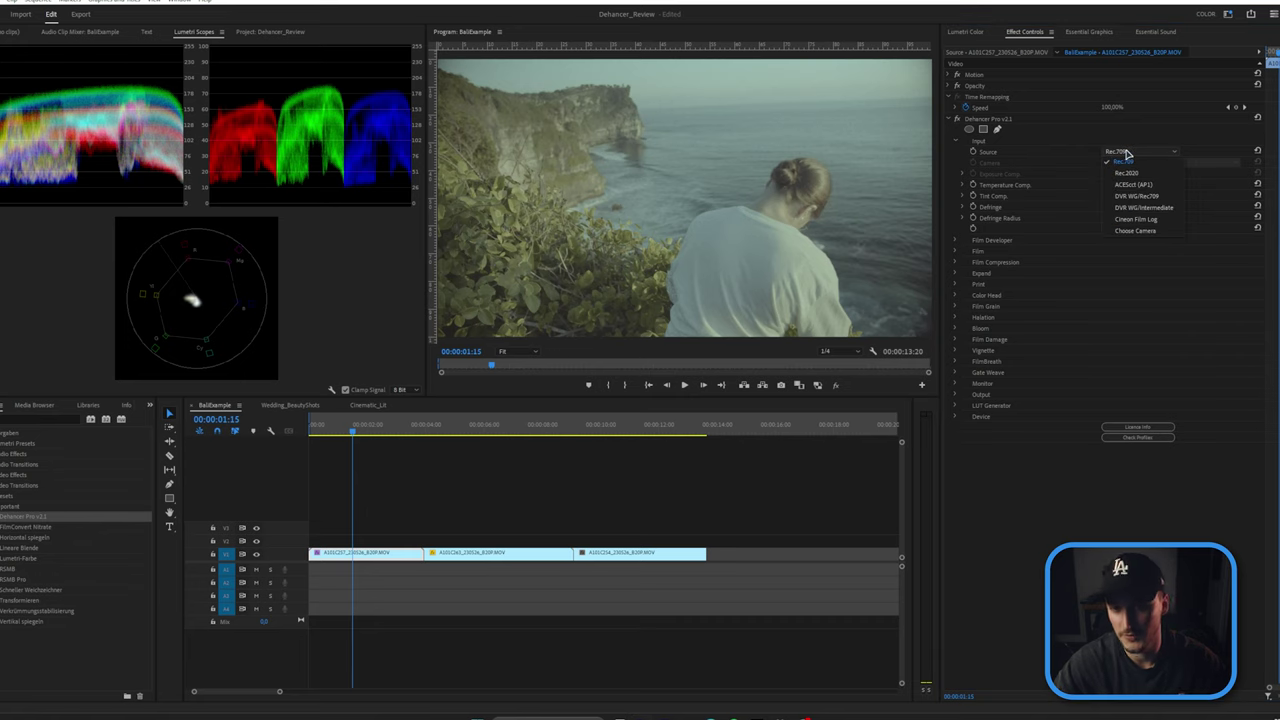
click(1153, 232)
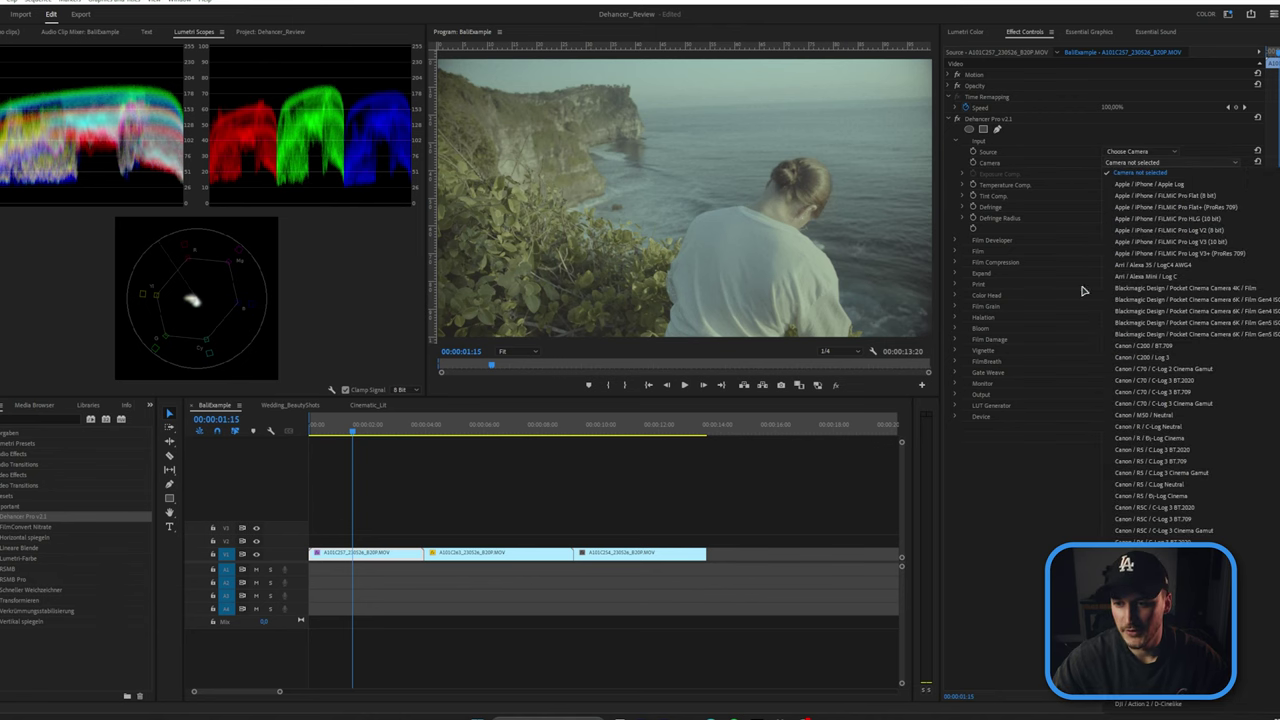
scroll(1201, 310, down, 15)
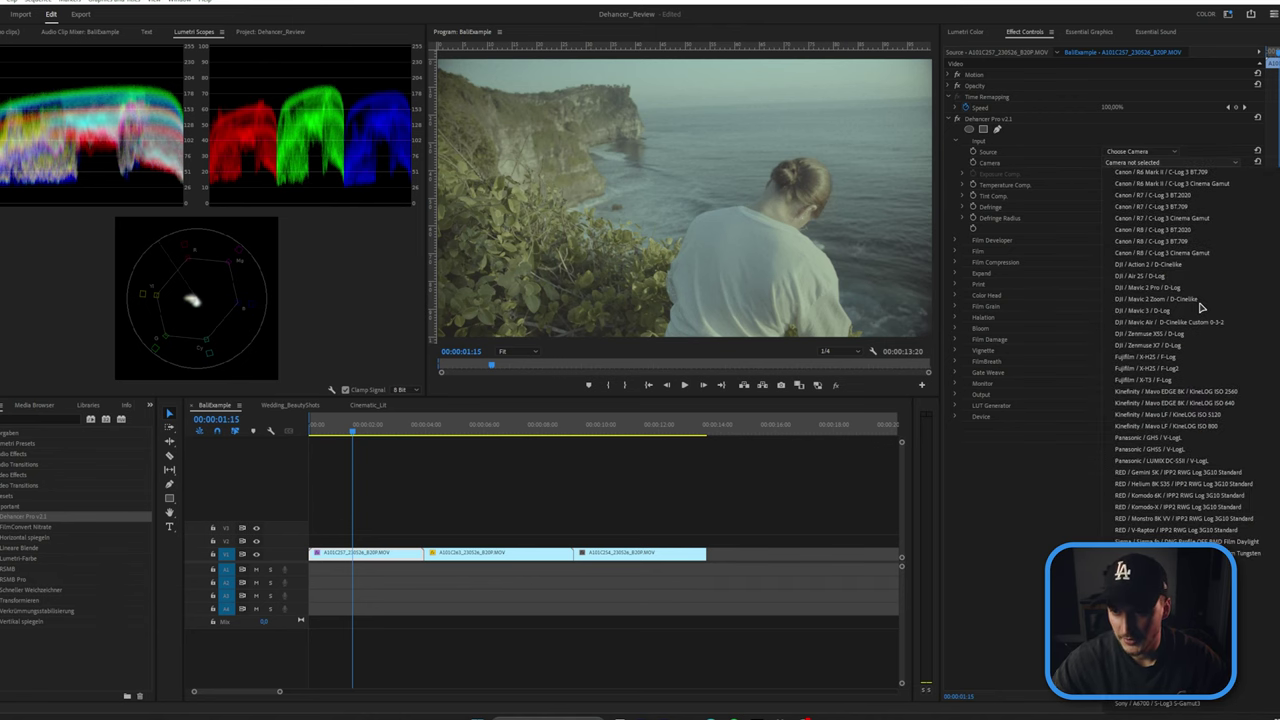
scroll(1201, 310, up, 3)
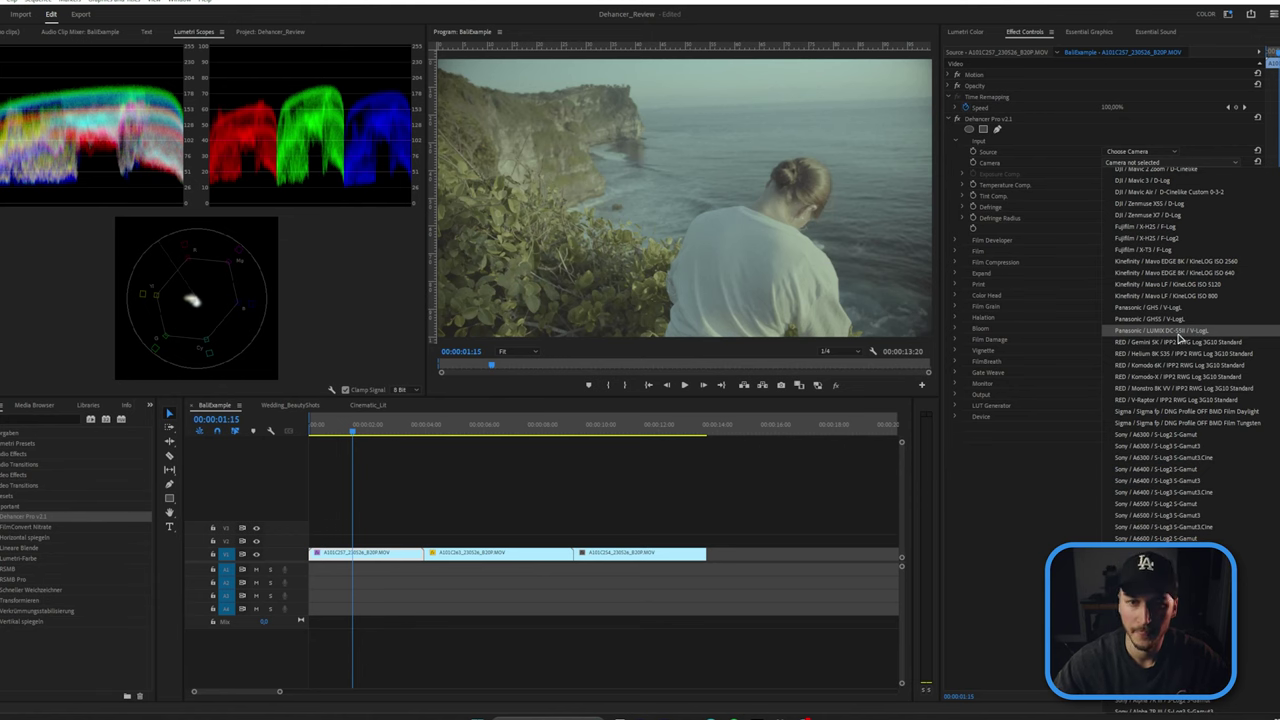
click(1179, 333)
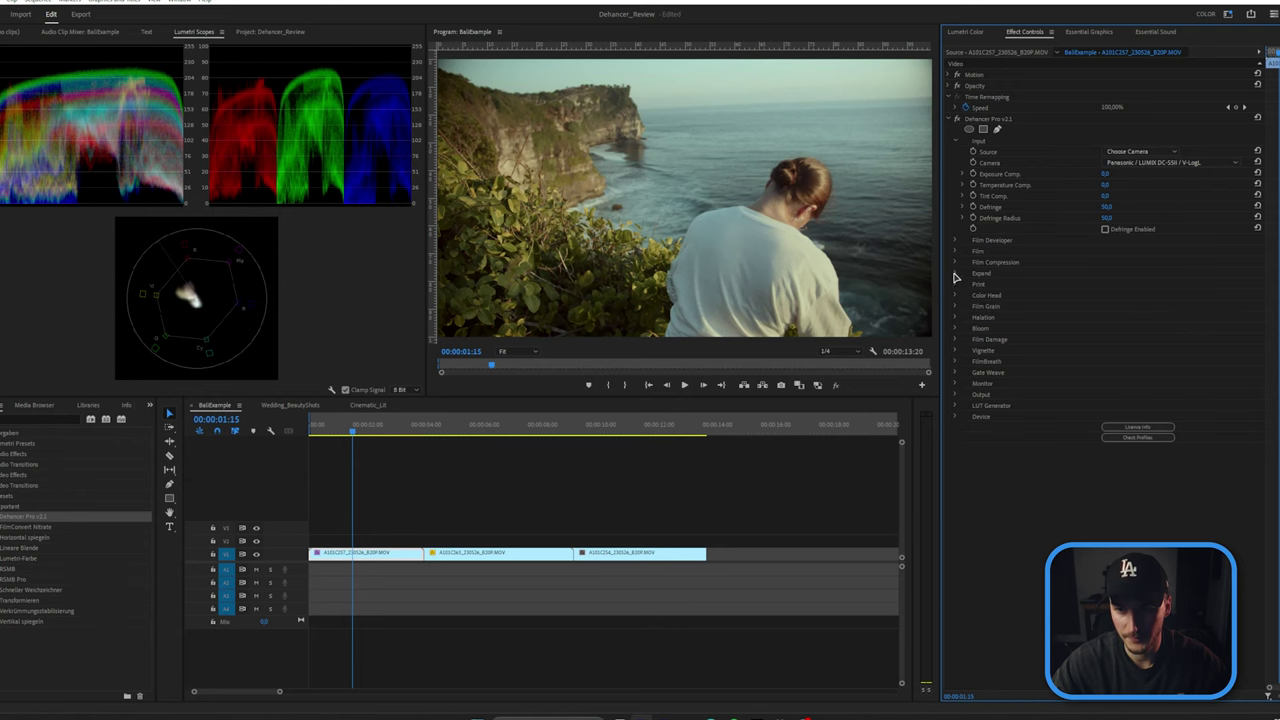
Step: Browse Dehancer's film profiles and choose Cinestill 800T for the clip
click(955, 251)
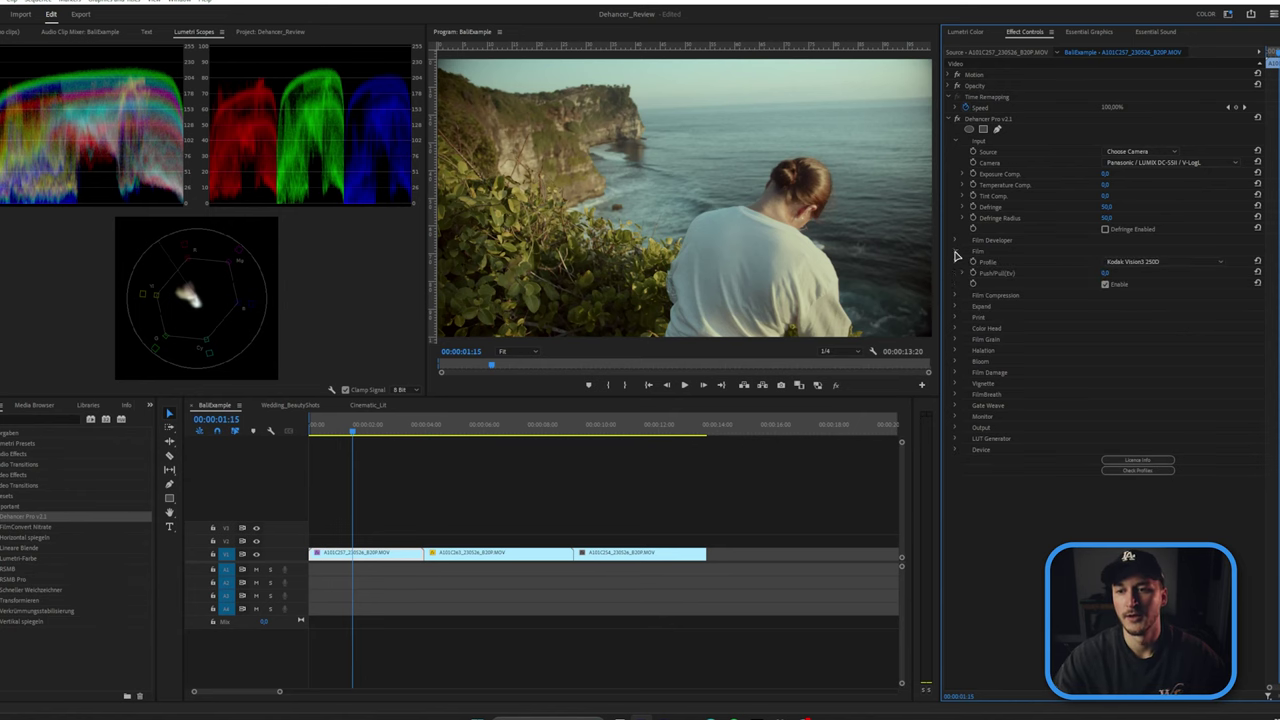
click(1164, 264)
scroll(1165, 408, up, 6)
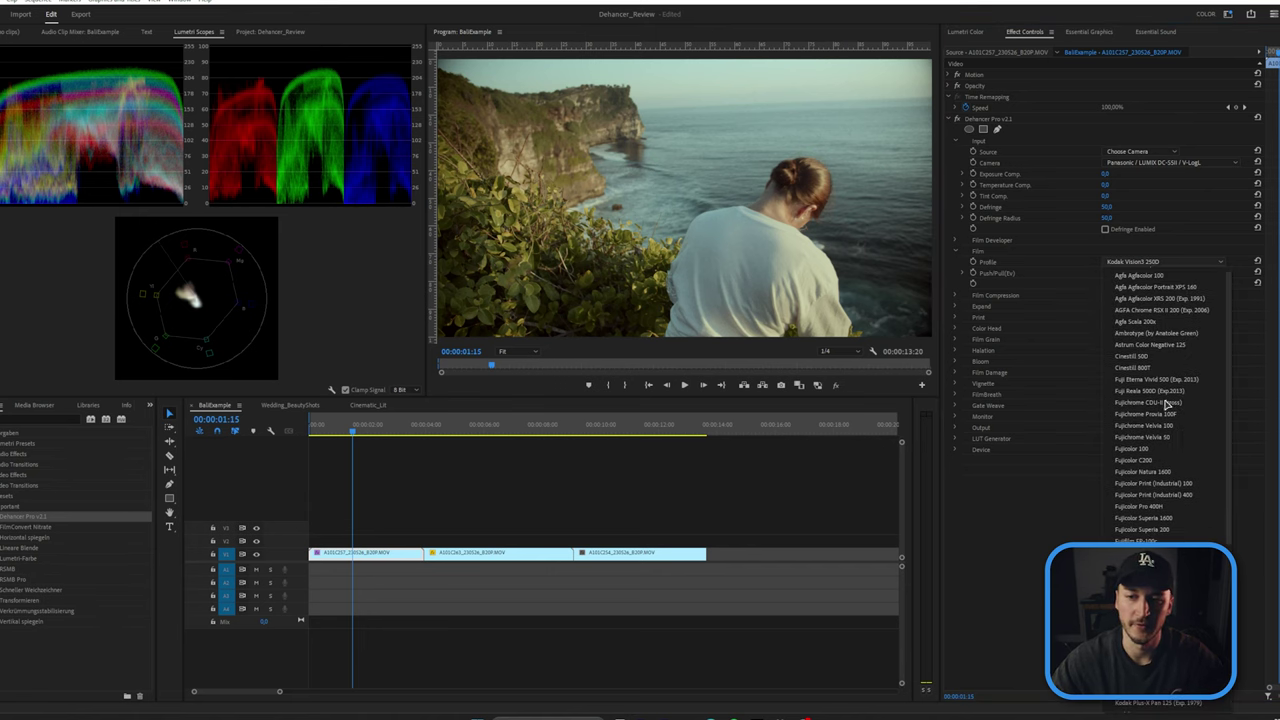
scroll(1165, 404, up, 1)
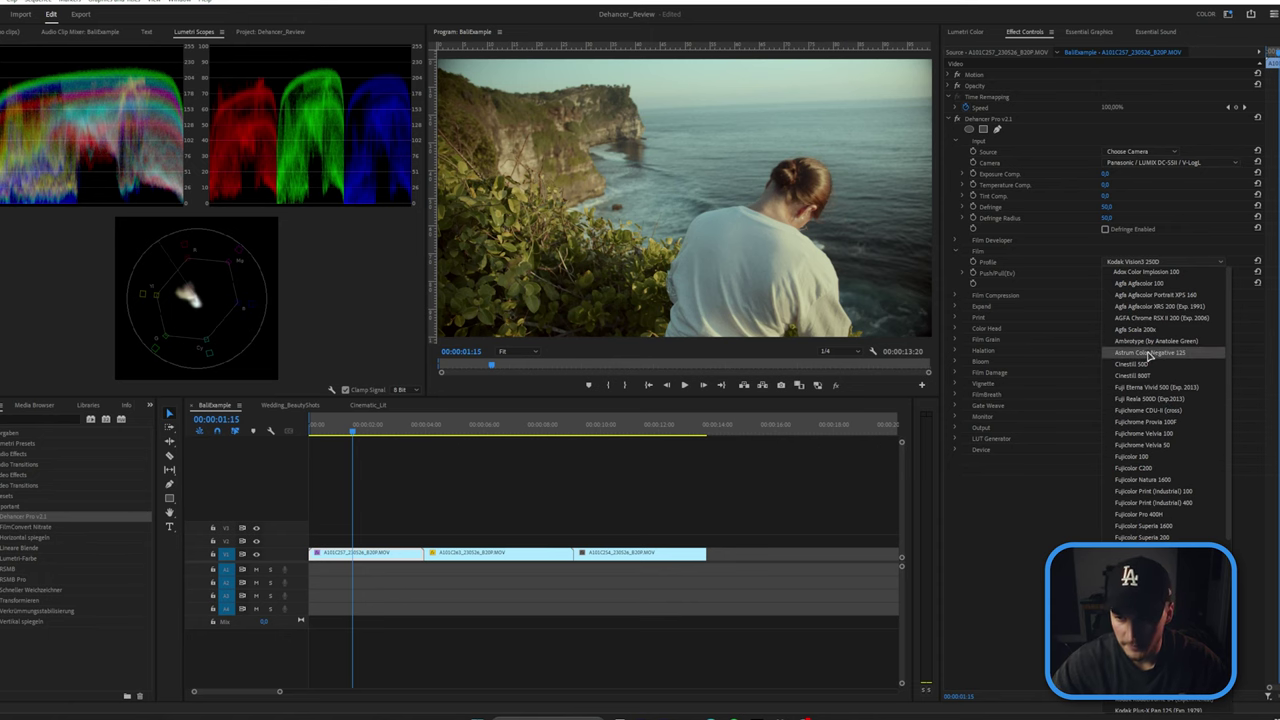
scroll(1158, 428, down, 2)
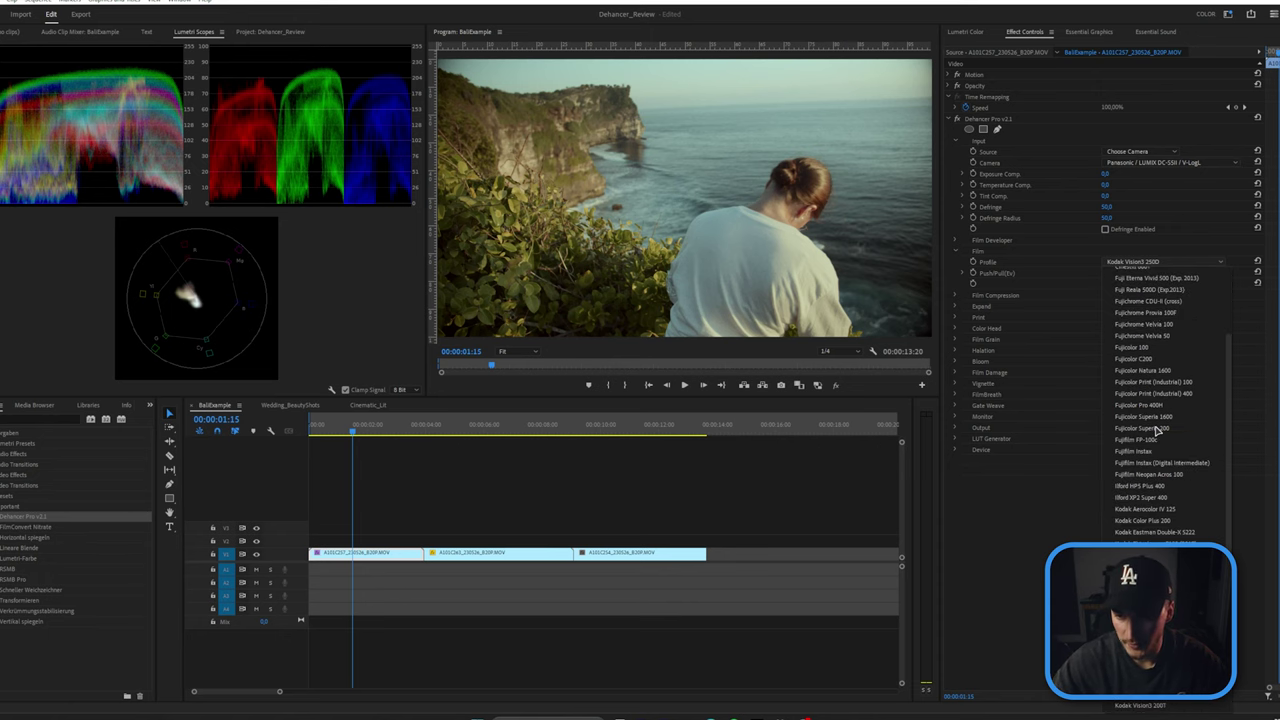
scroll(1158, 430, down, 10)
scroll(1155, 505, up, 10)
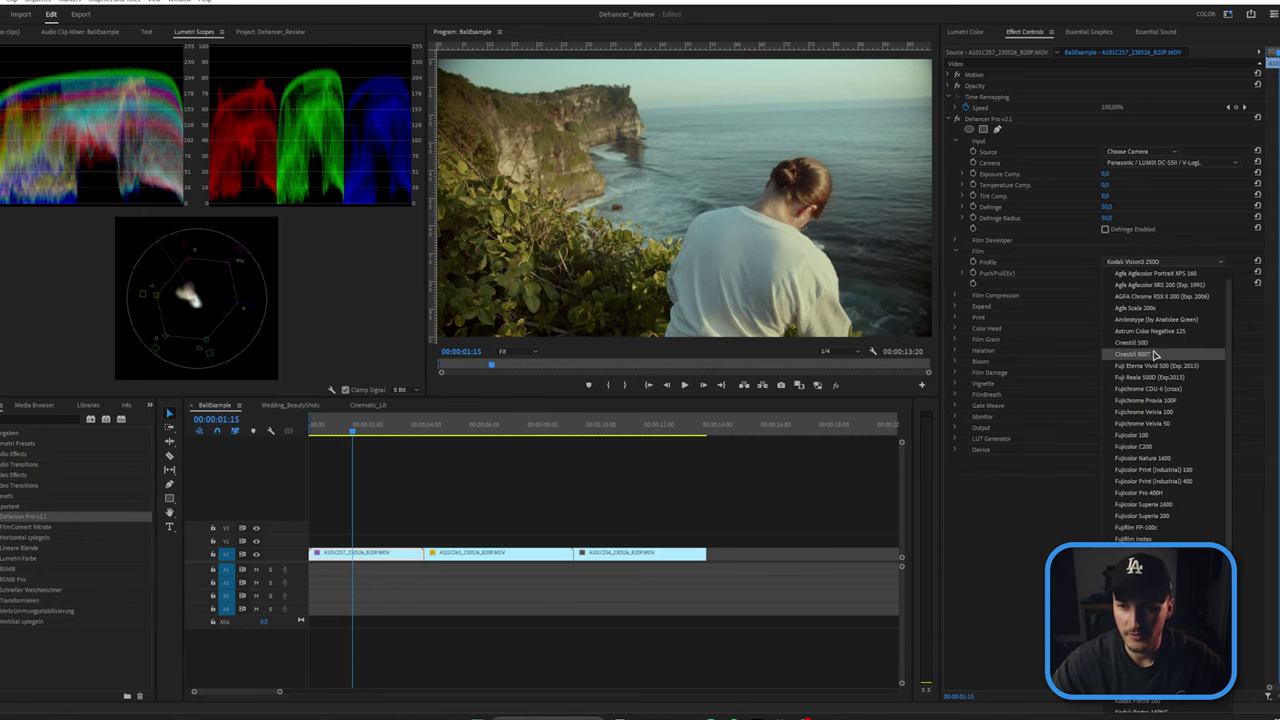
click(1157, 354)
Step: Try the Fuji Eterna Vivid 500, Fuji Reala 500D and Fujichrome CDU-II film profiles, and settle on Kodak Ultramax 400
scroll(1138, 261, down, 2)
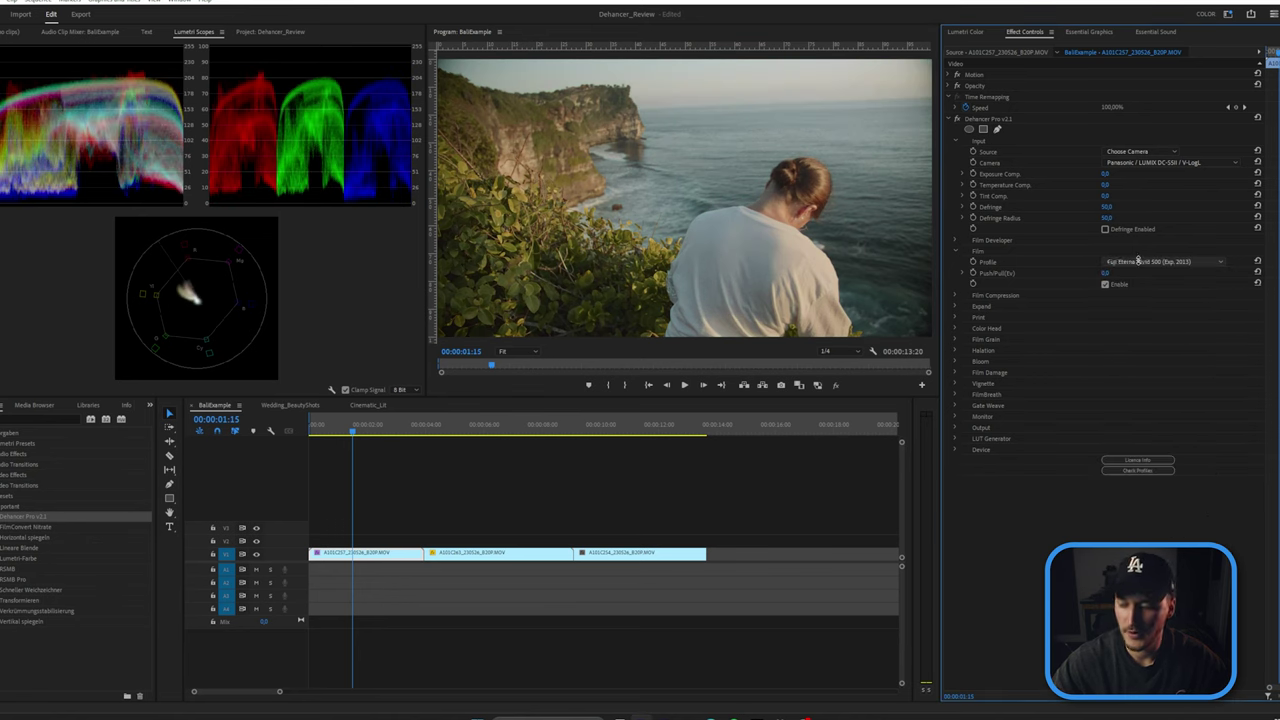
scroll(1138, 263, down, 1)
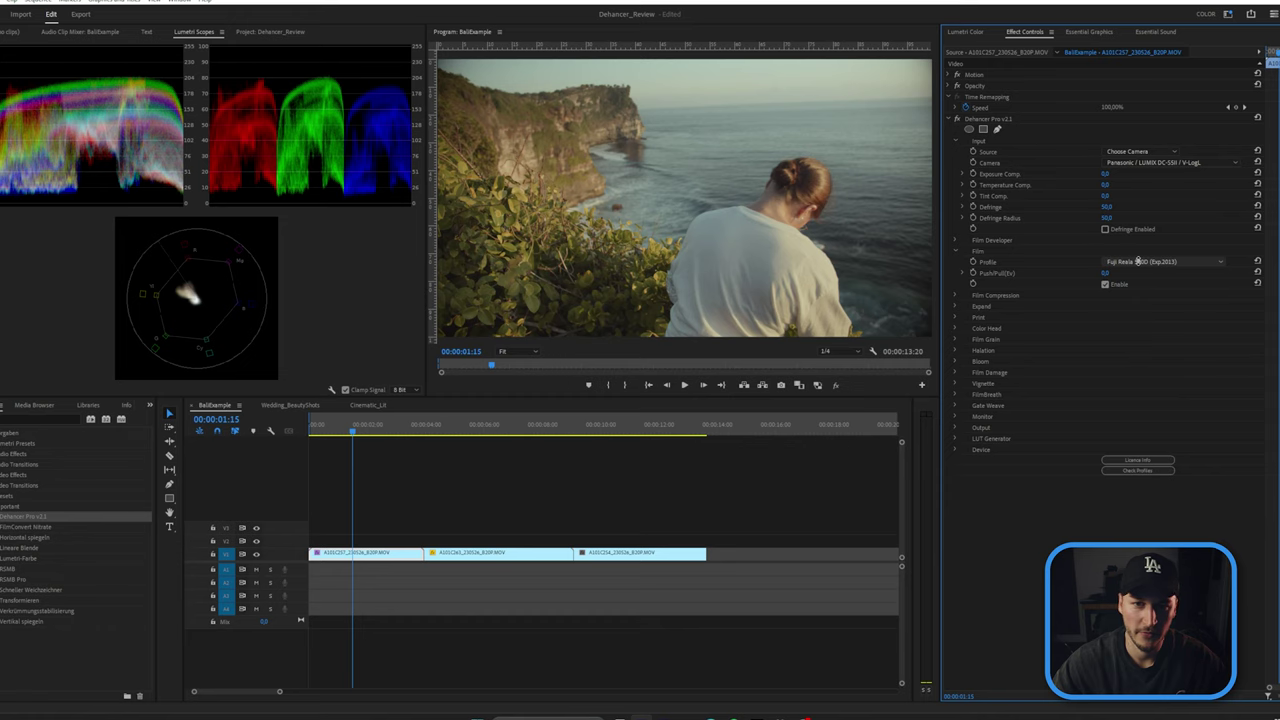
scroll(1138, 263, down, 3)
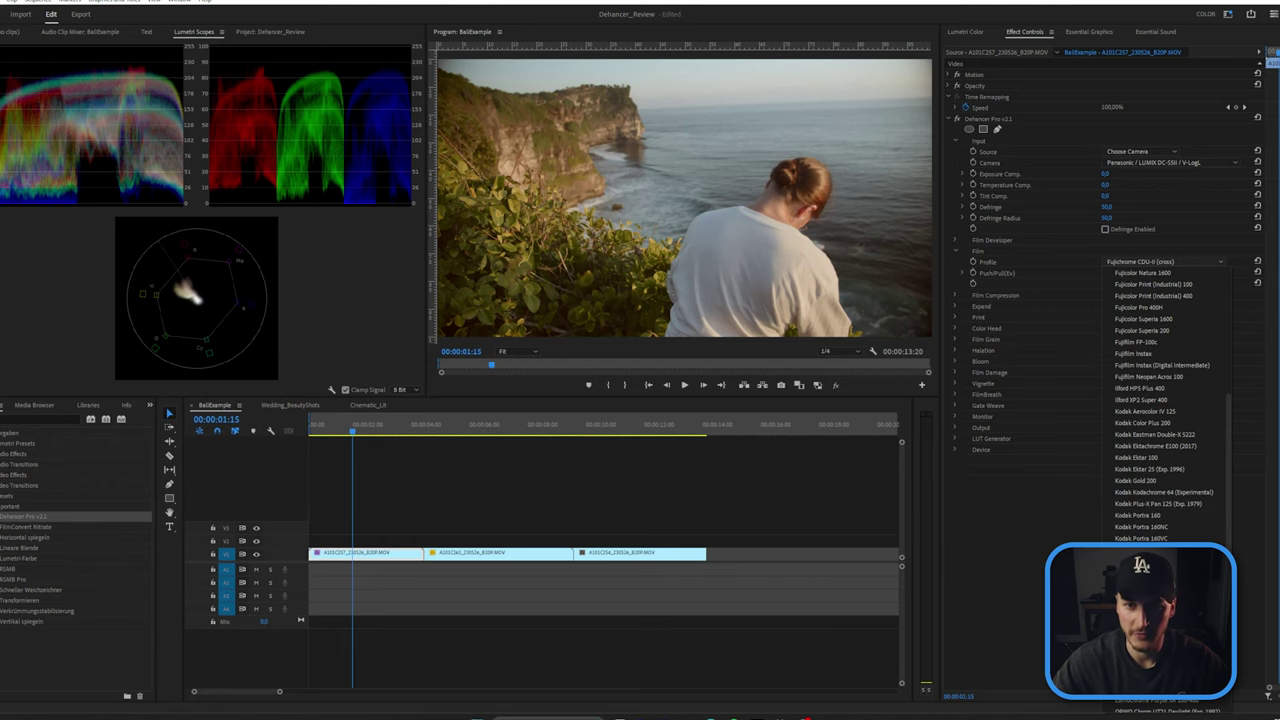
click(1150, 595)
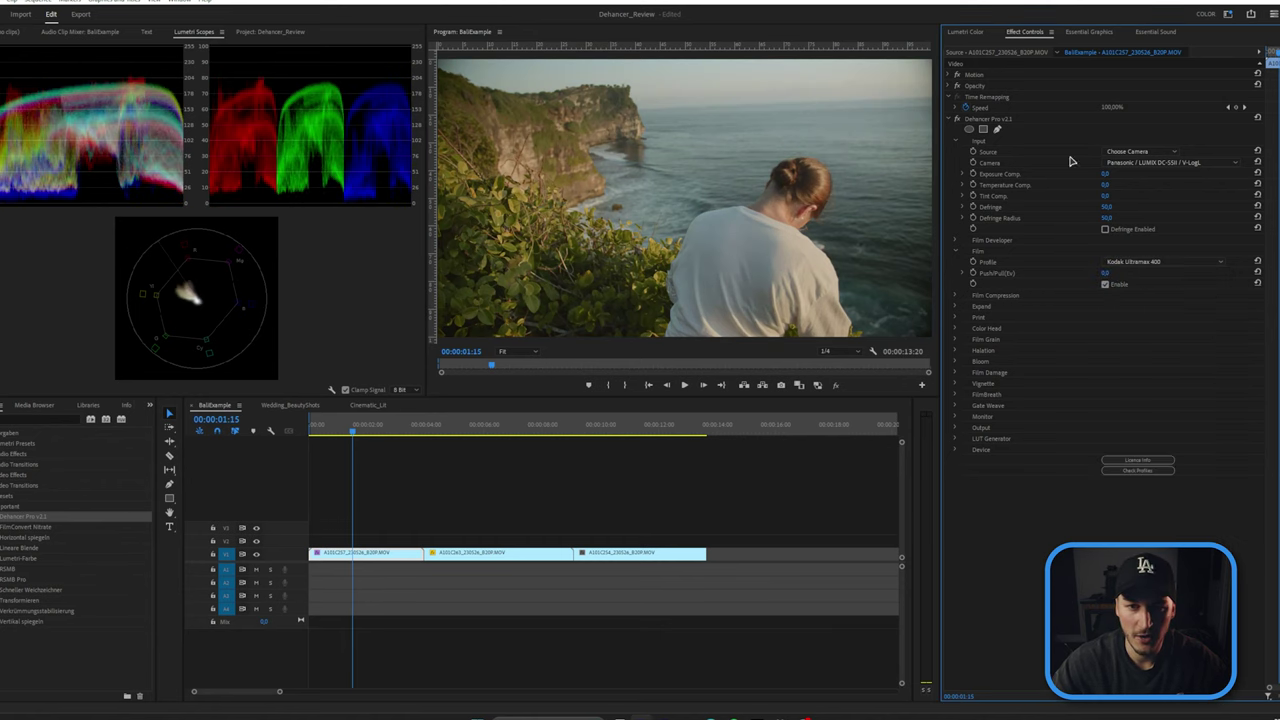
Step: Compare the Fujifilm 3513 and Kodak Endura Glossy Paper print profiles, and set the print profile to Kodak 2383 Print Film
click(955, 317)
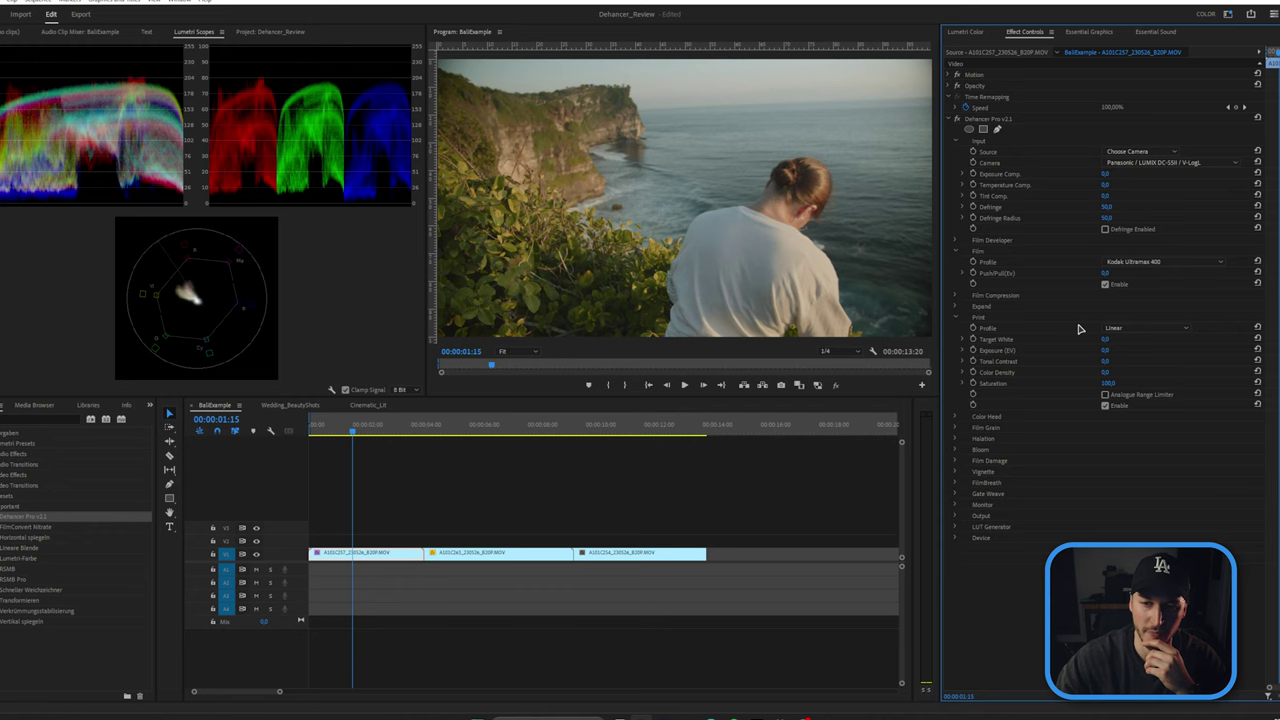
click(1131, 330)
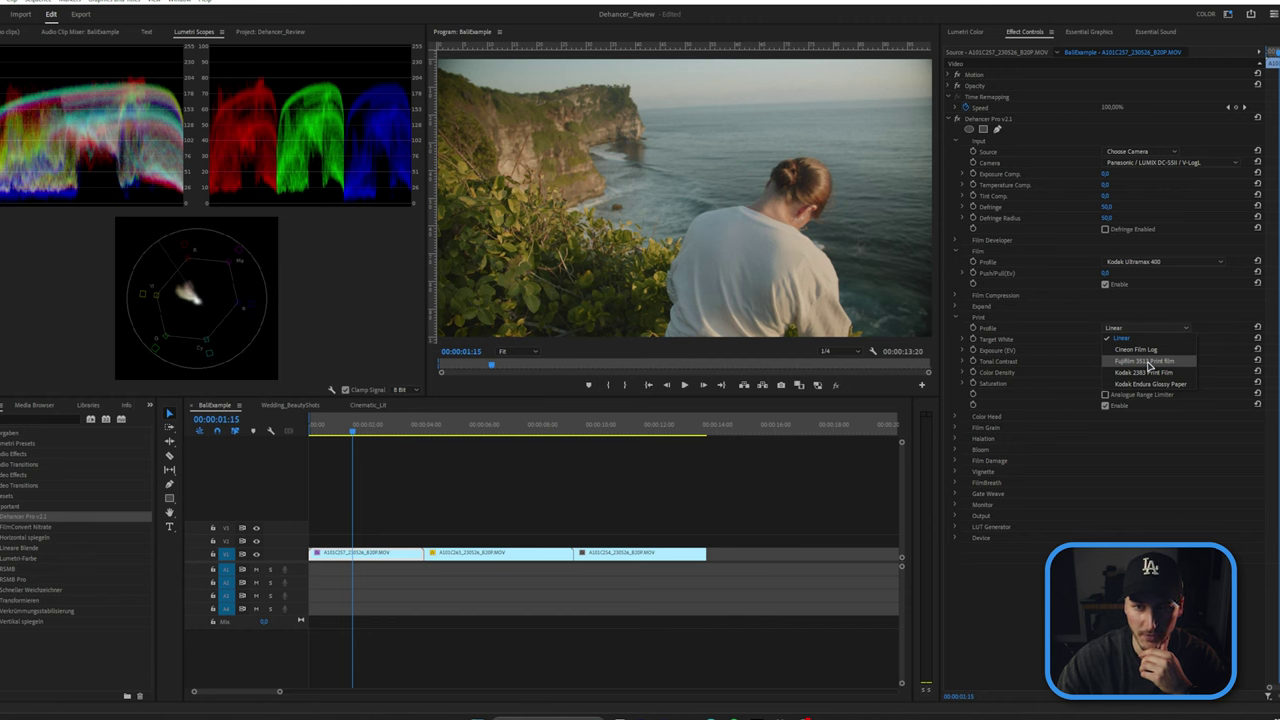
click(1146, 361)
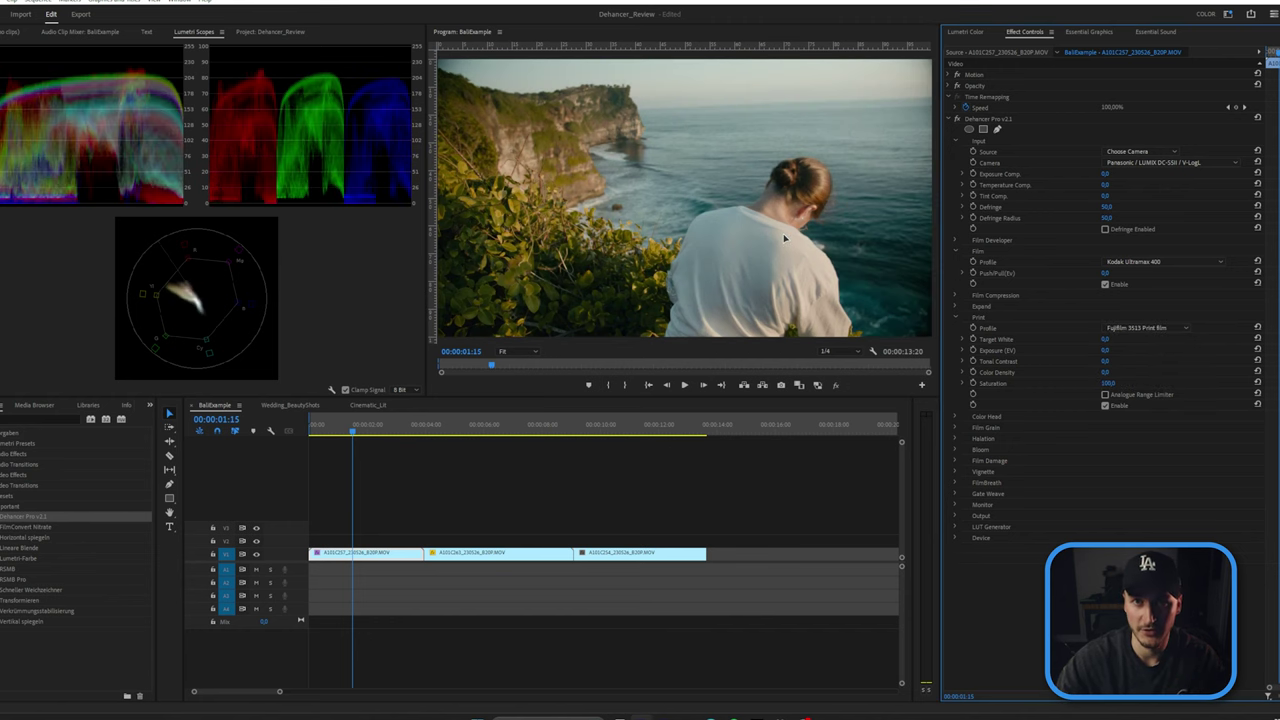
scroll(1154, 328, down, 1)
scroll(1163, 328, down, 1)
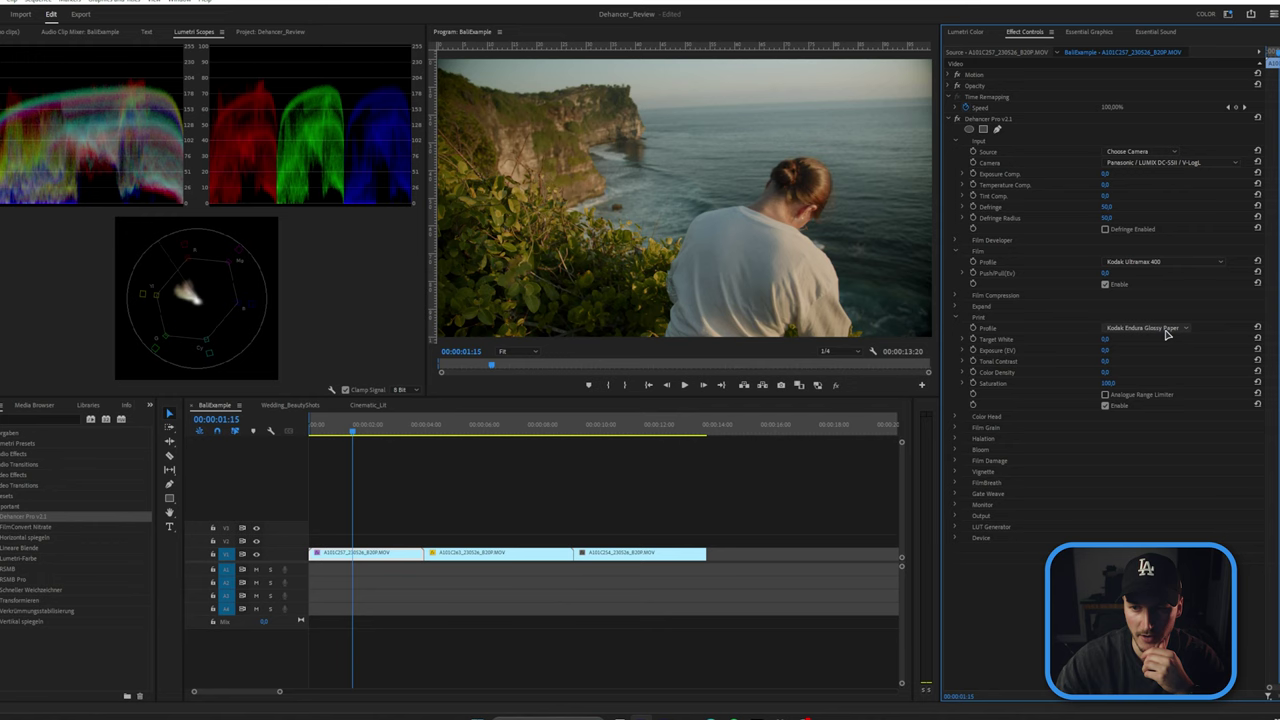
click(1166, 330)
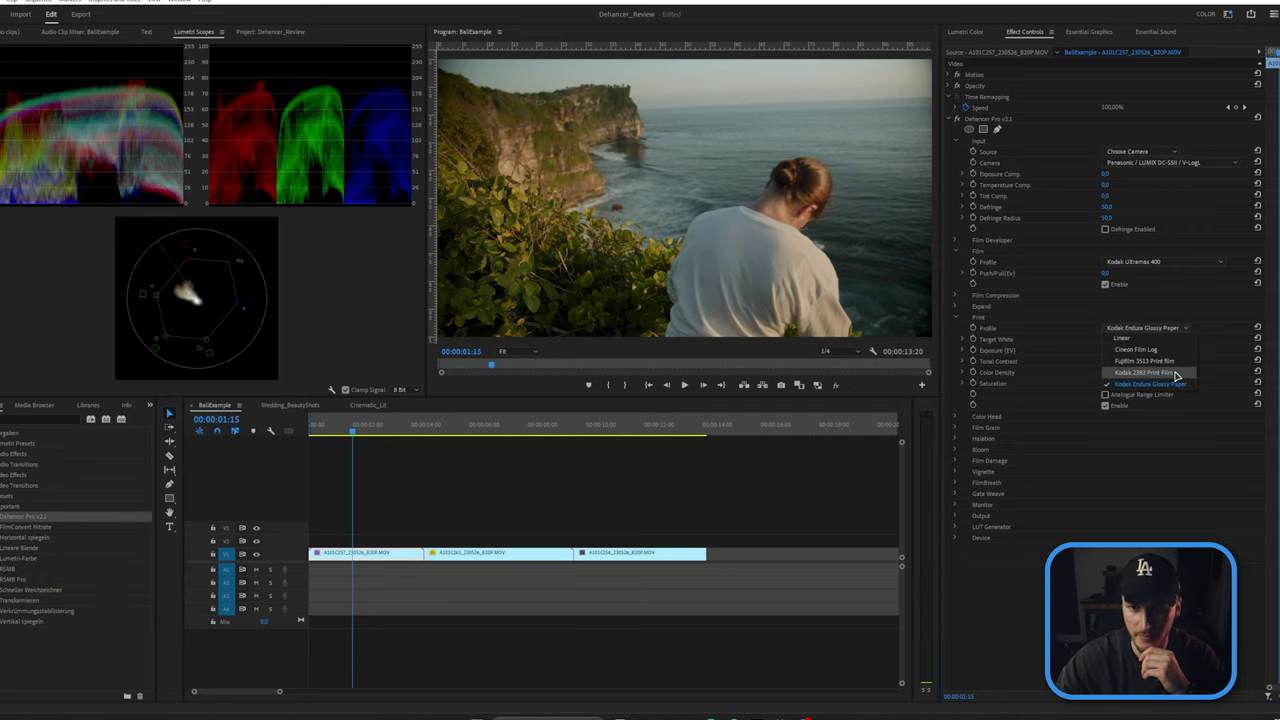
click(1176, 373)
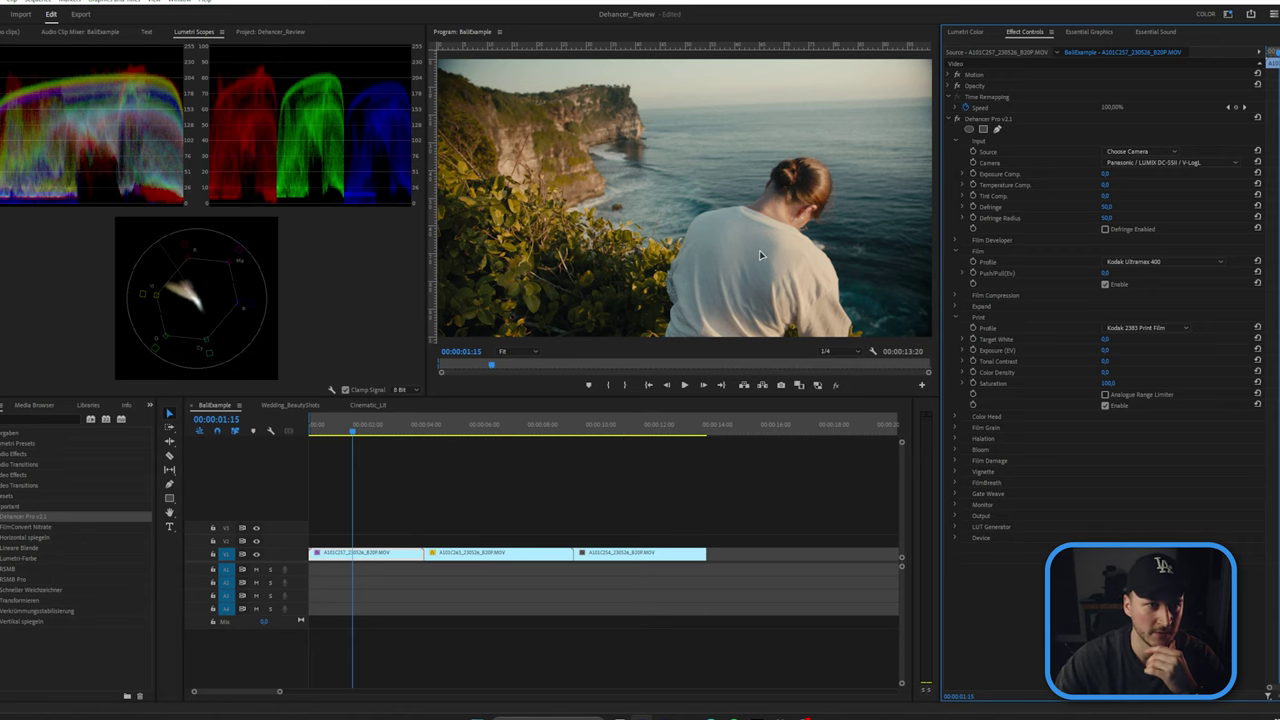
Step: Enable Film Compression in the clip's Dehancer effect
click(954, 296)
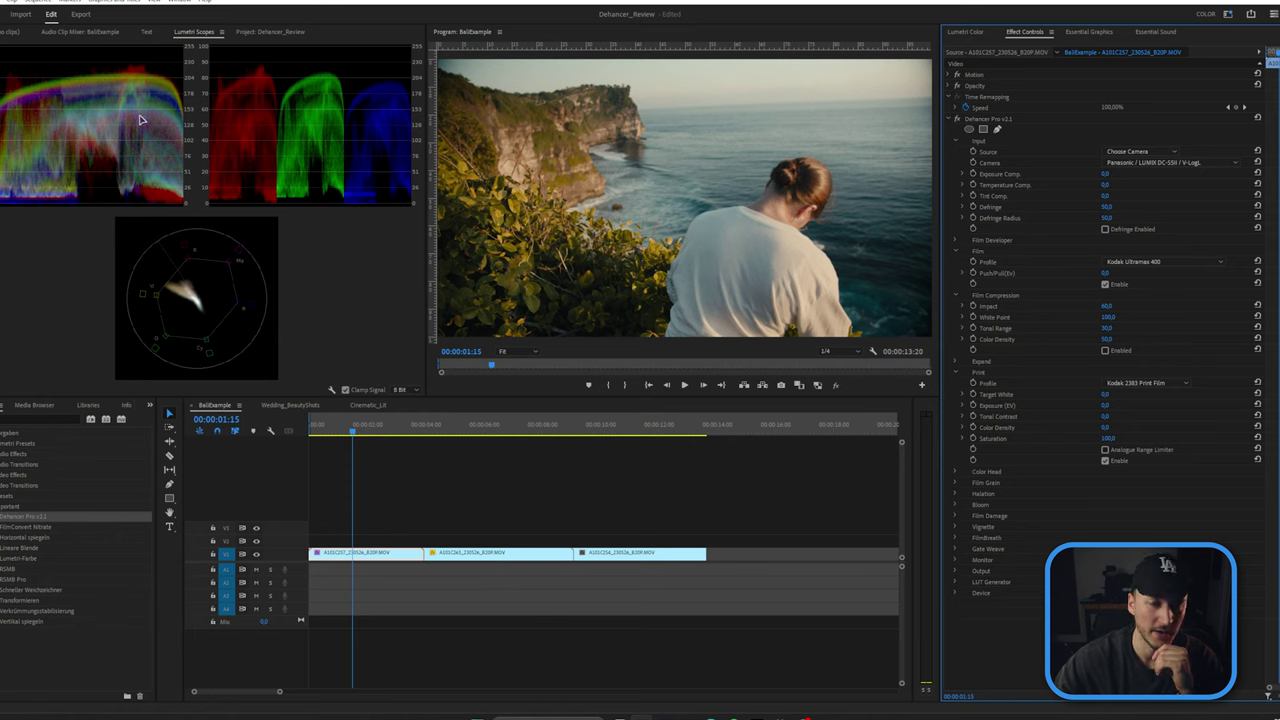
click(1106, 351)
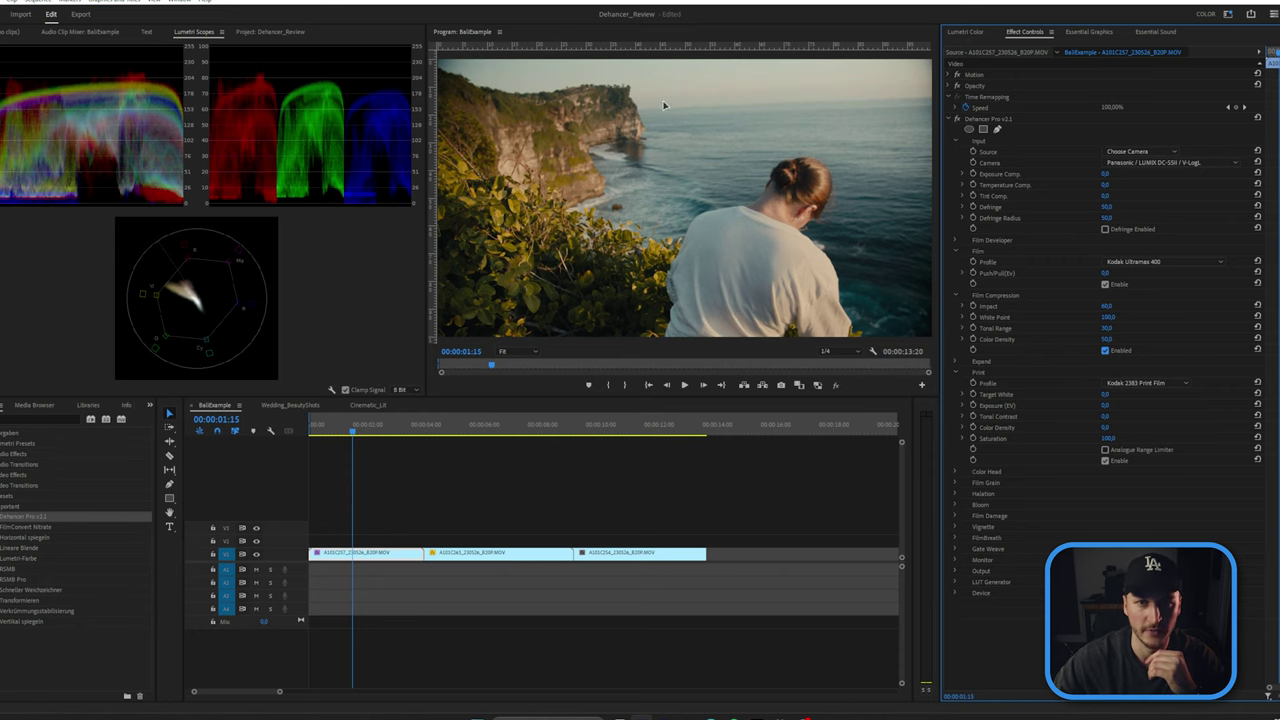
Step: Compare the clip with Dehancer's Film Compression on and off, and leave Film Compression disabled
click(1106, 351)
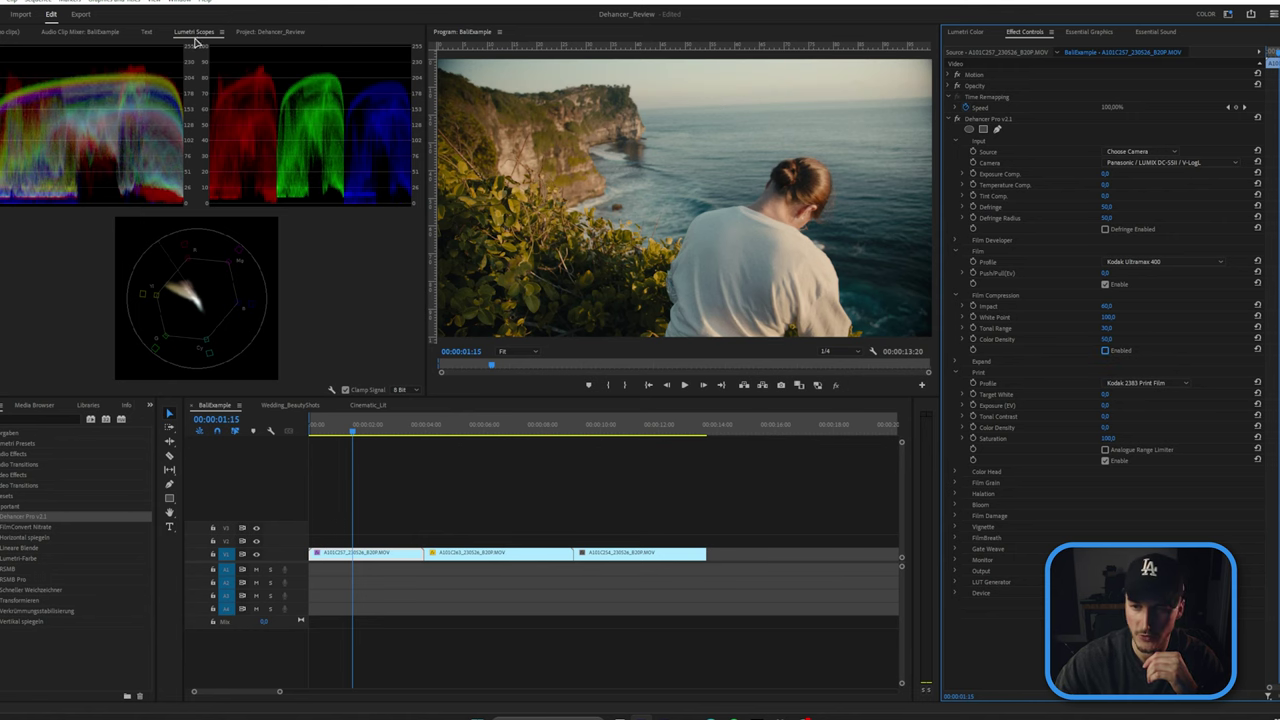
click(1106, 351)
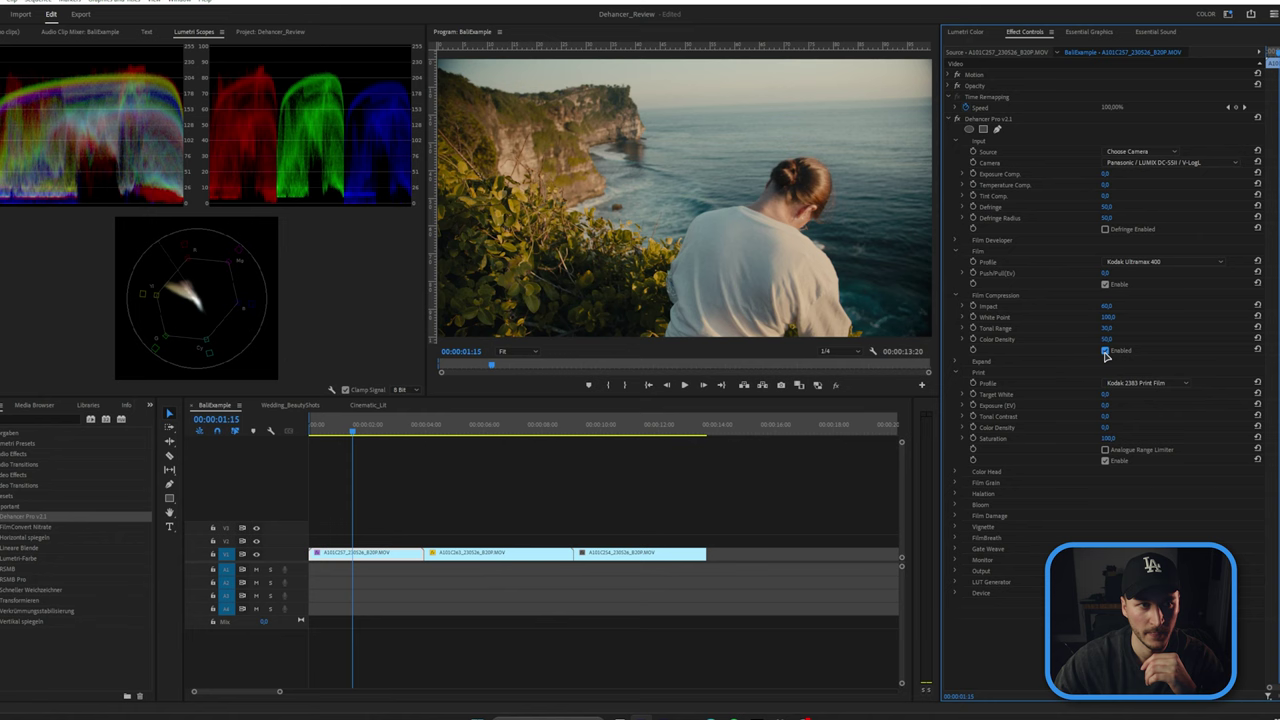
click(1106, 351)
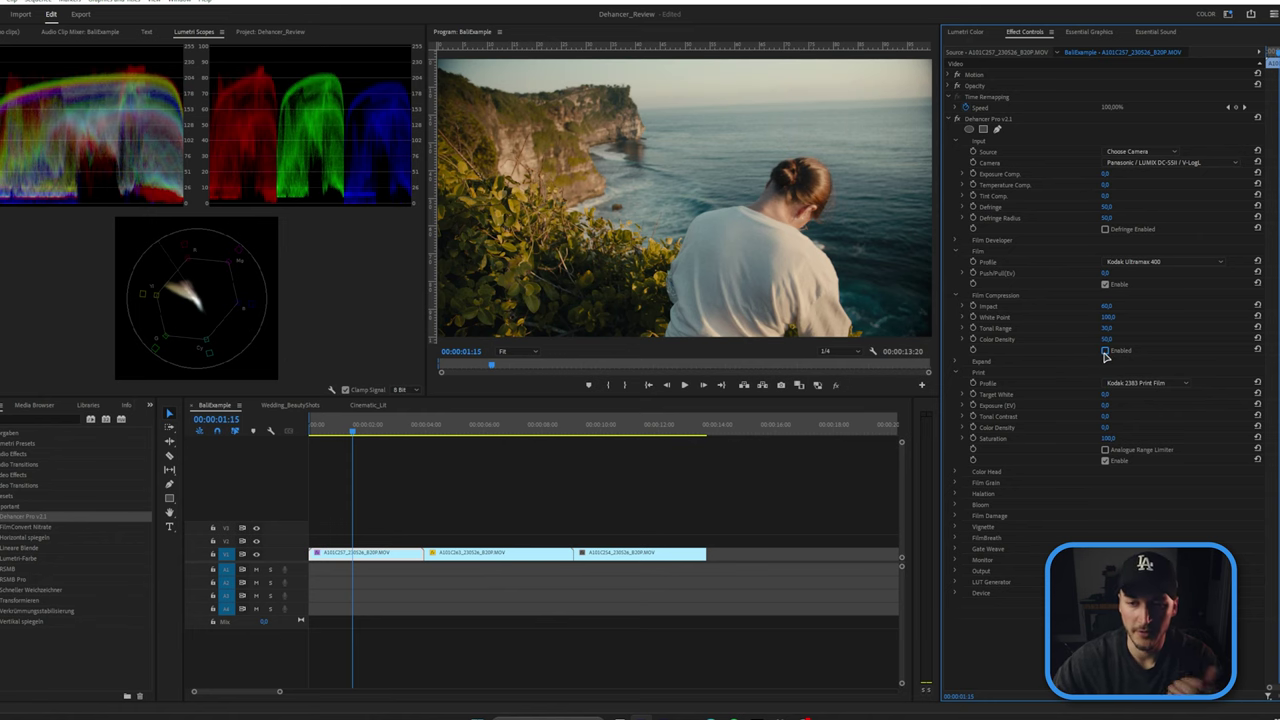
click(955, 296)
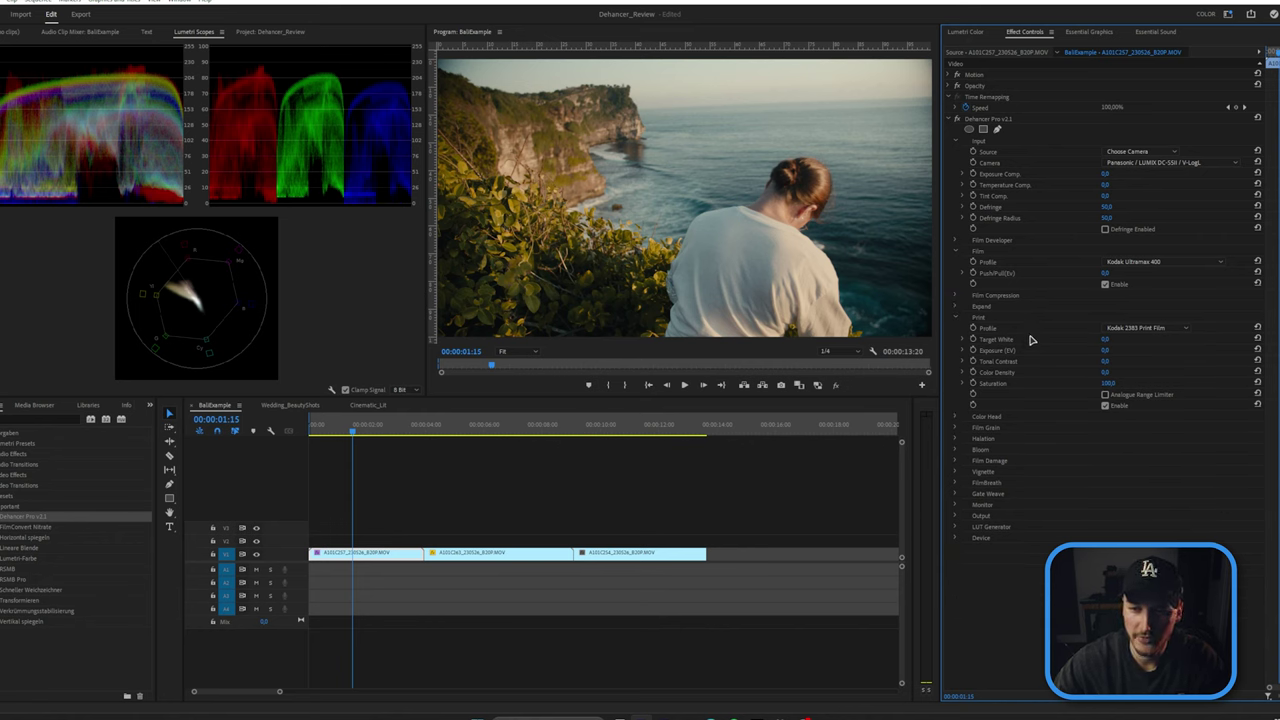
Step: Set the print's Target White to -0.1 and Color Density to 12, also trying a different Saturation
drag(1104, 343, 1134, 343)
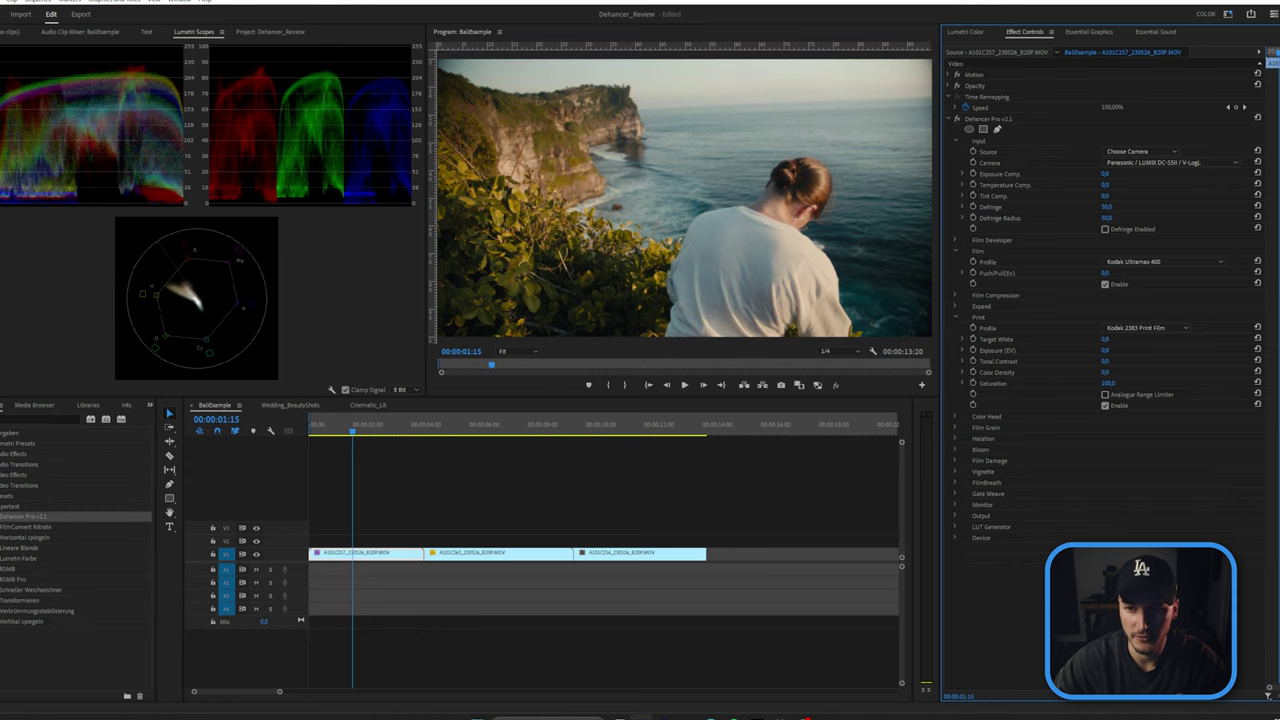
drag(1134, 343, 1122, 372)
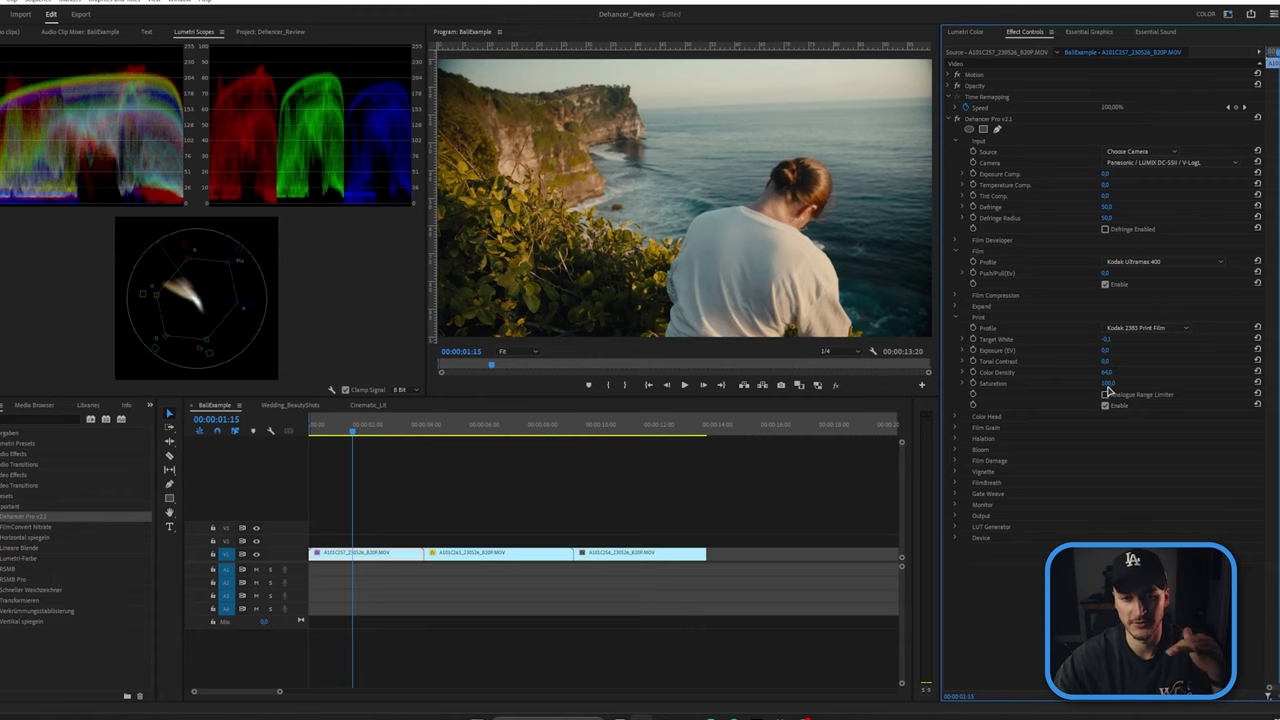
drag(1106, 383, 1155, 383)
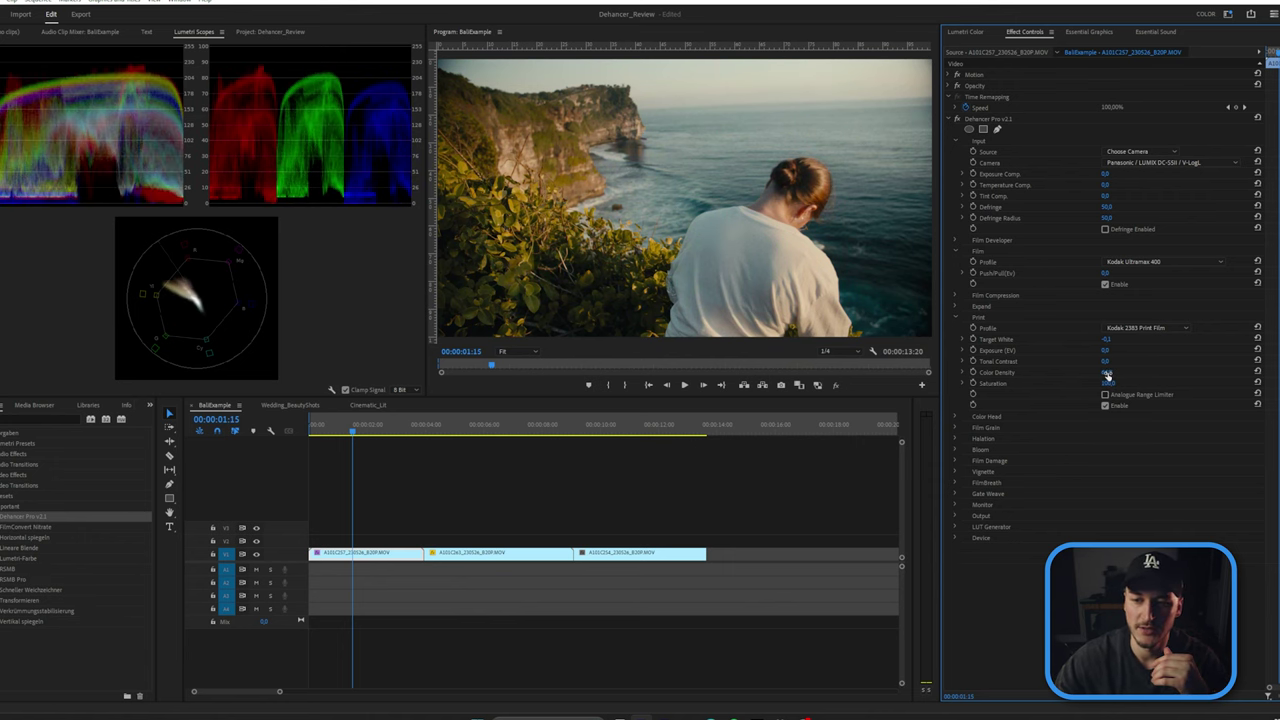
drag(1106, 372, 1120, 372)
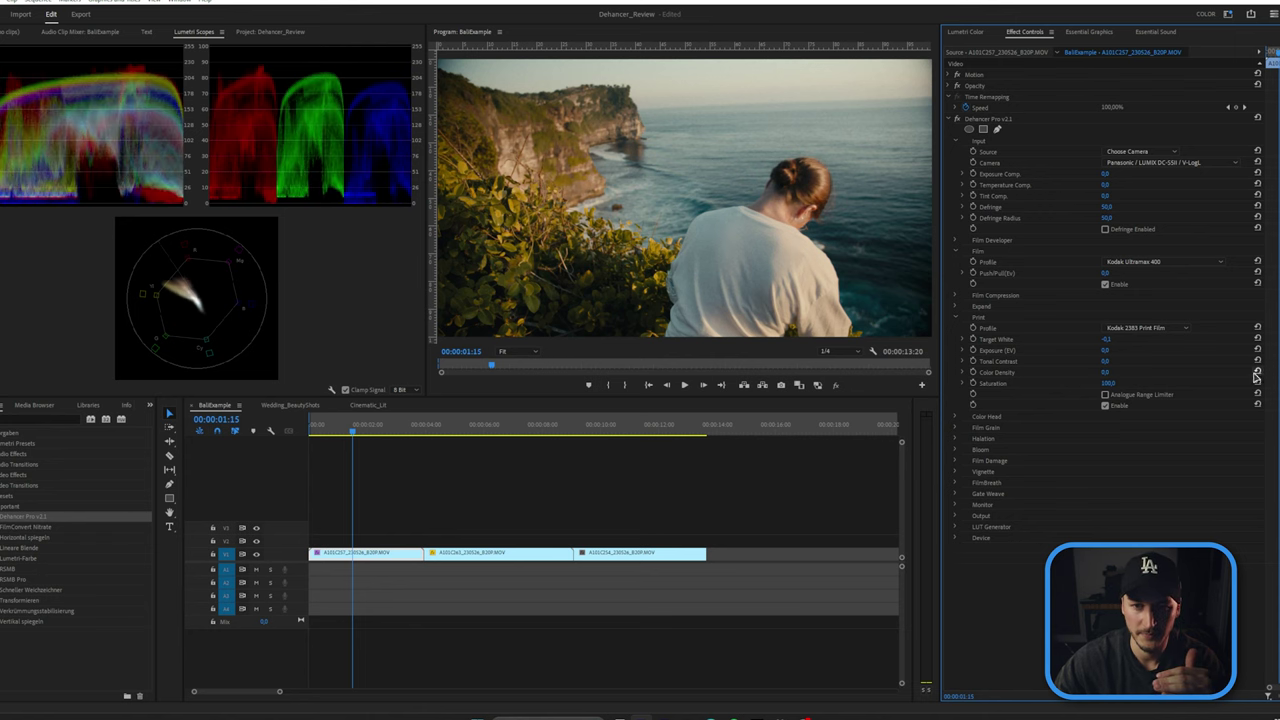
drag(1106, 372, 1118, 372)
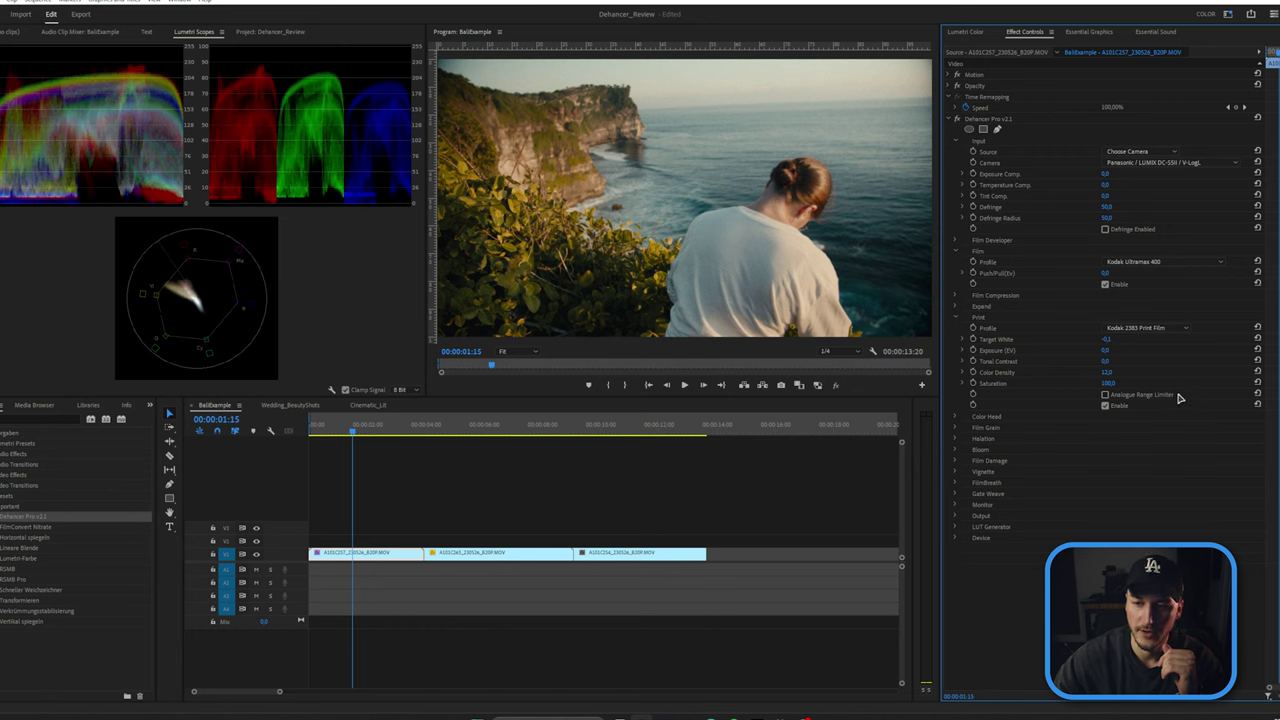
Step: Try the Analogue Range Limiter on the print and switch it back off
click(1117, 396)
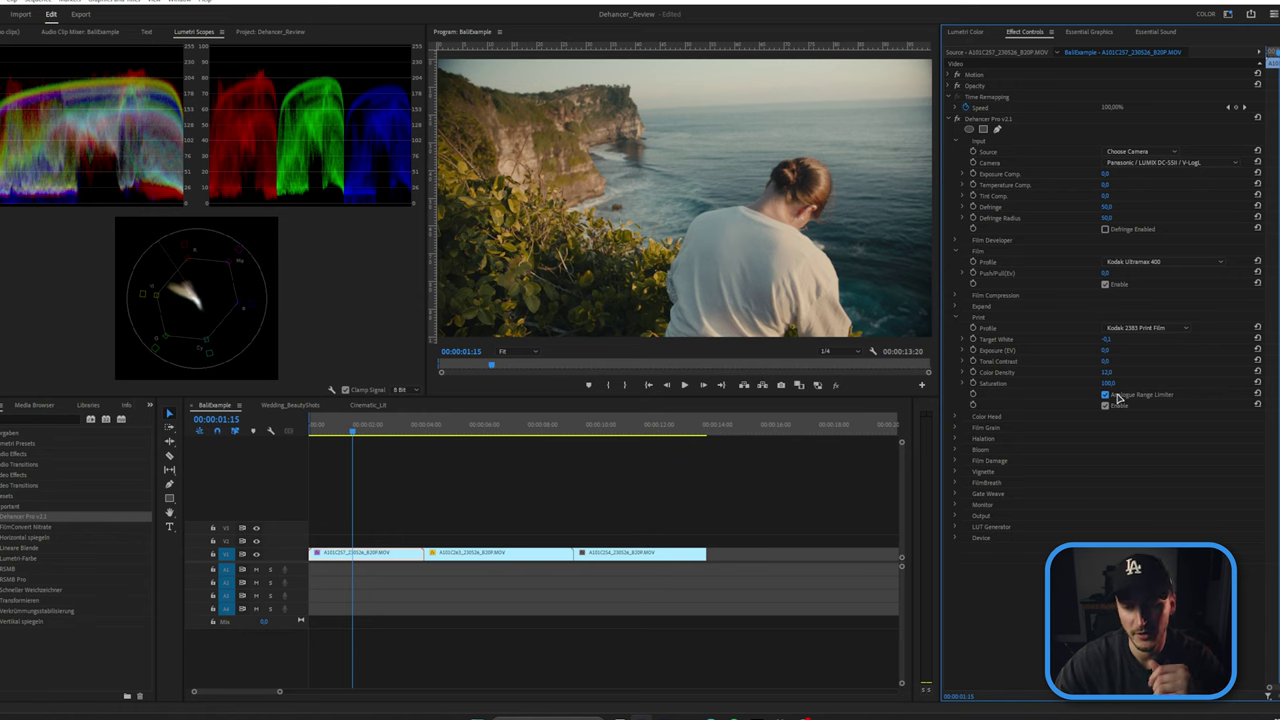
click(1117, 396)
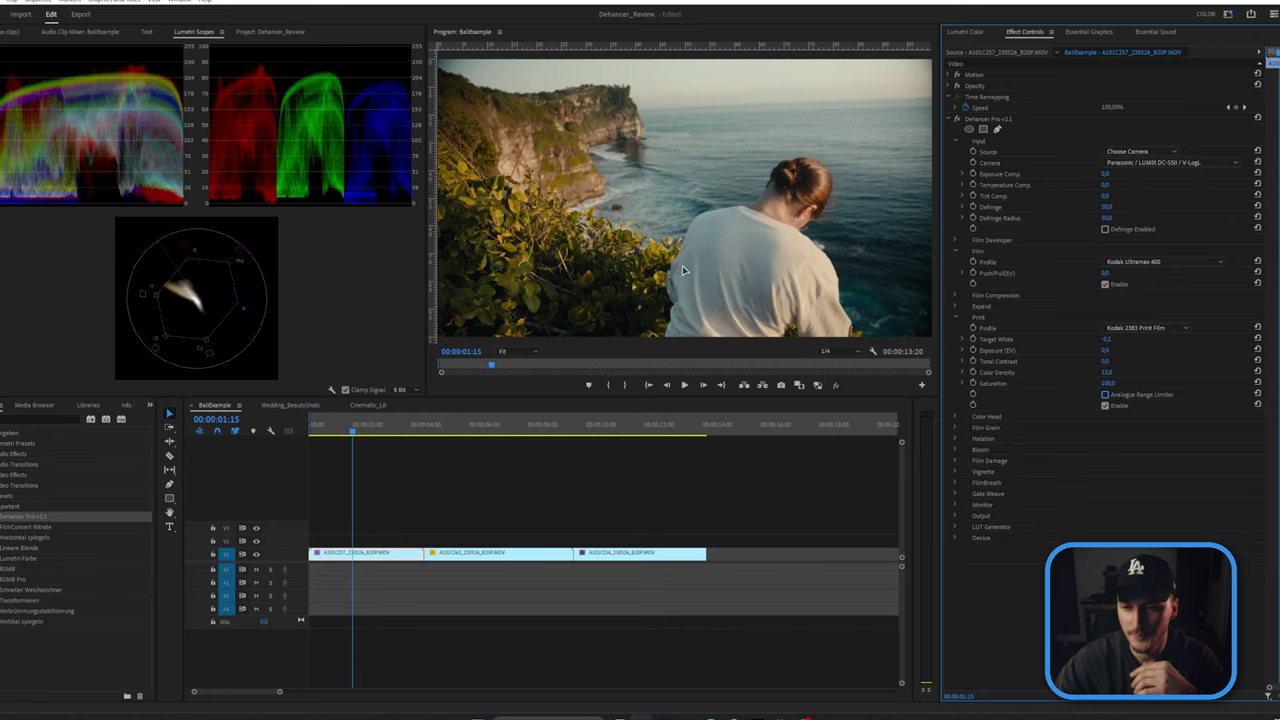
click(955, 319)
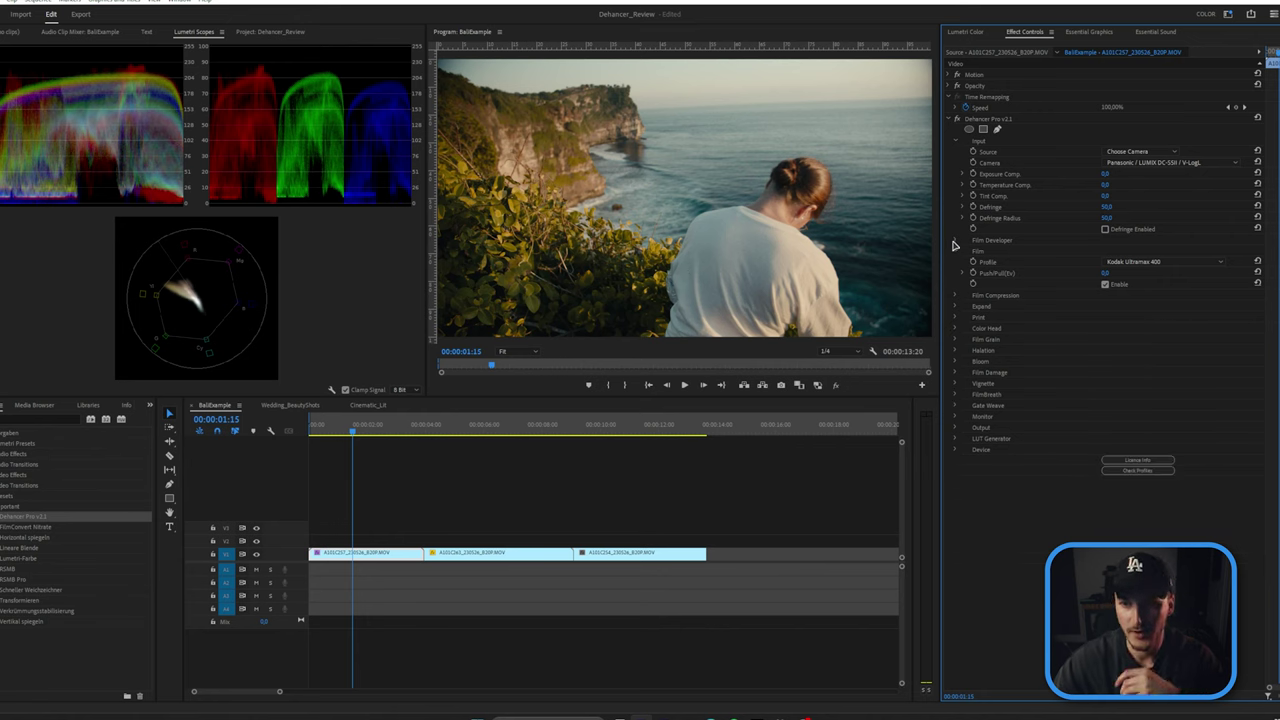
Step: Enable Film Developer with Contrast Boost at 21, and try a higher Gamma Correction before resetting it
click(955, 242)
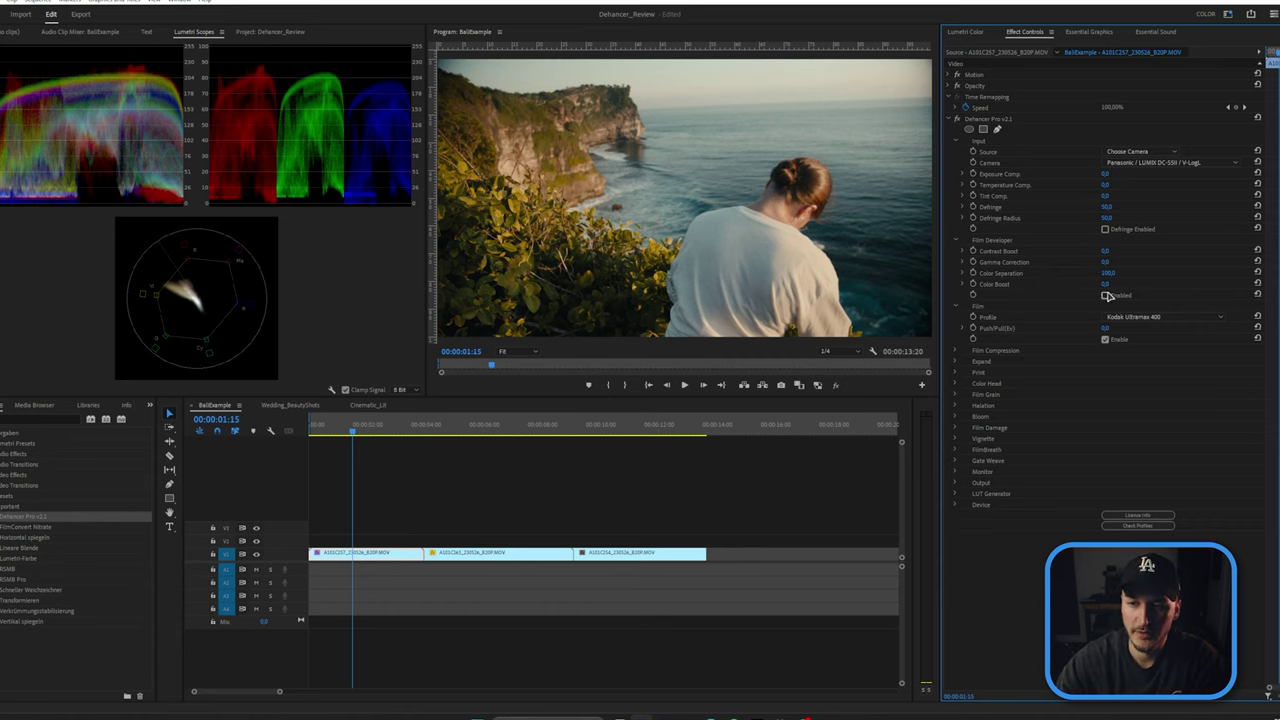
drag(1104, 251, 1126, 251)
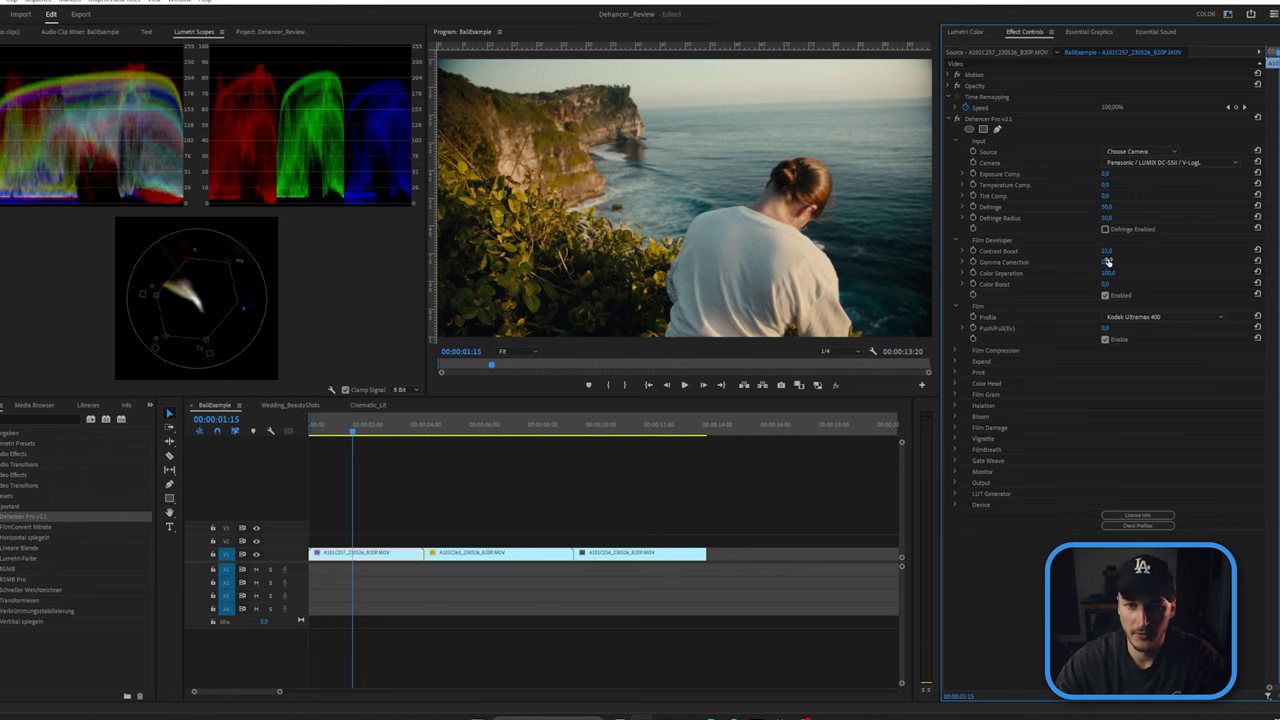
drag(1106, 262, 1122, 262)
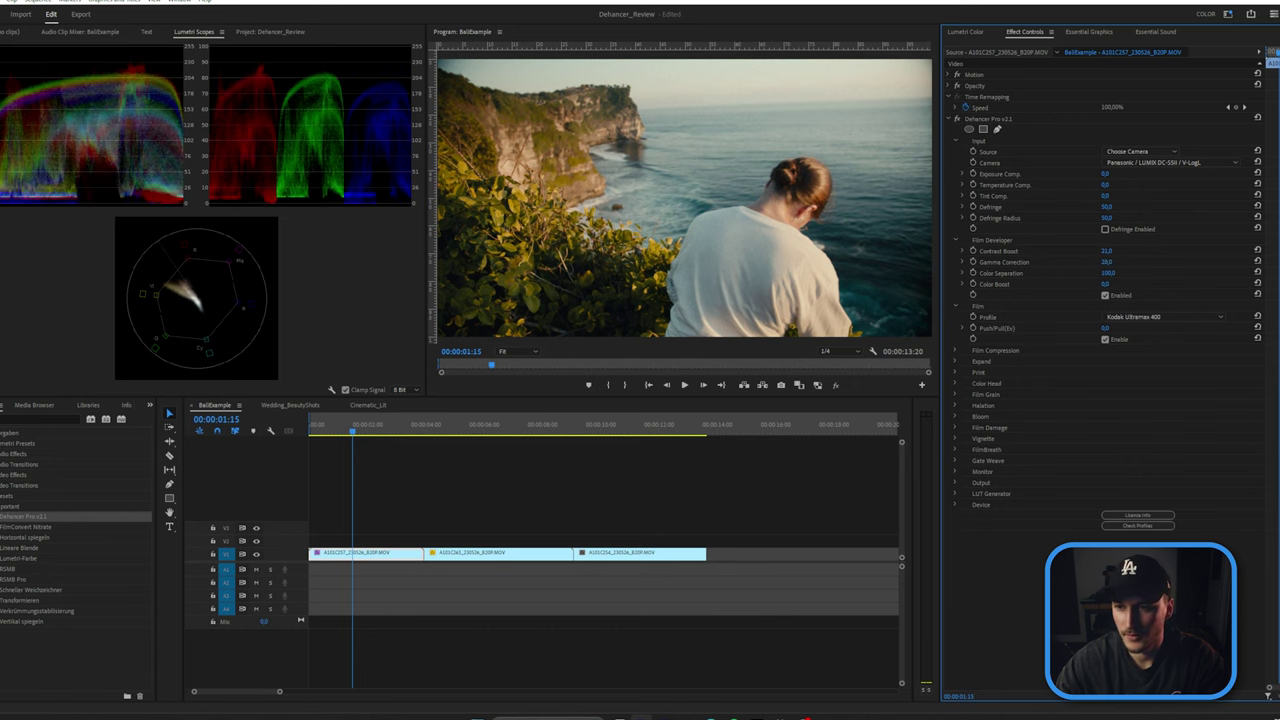
click(1257, 261)
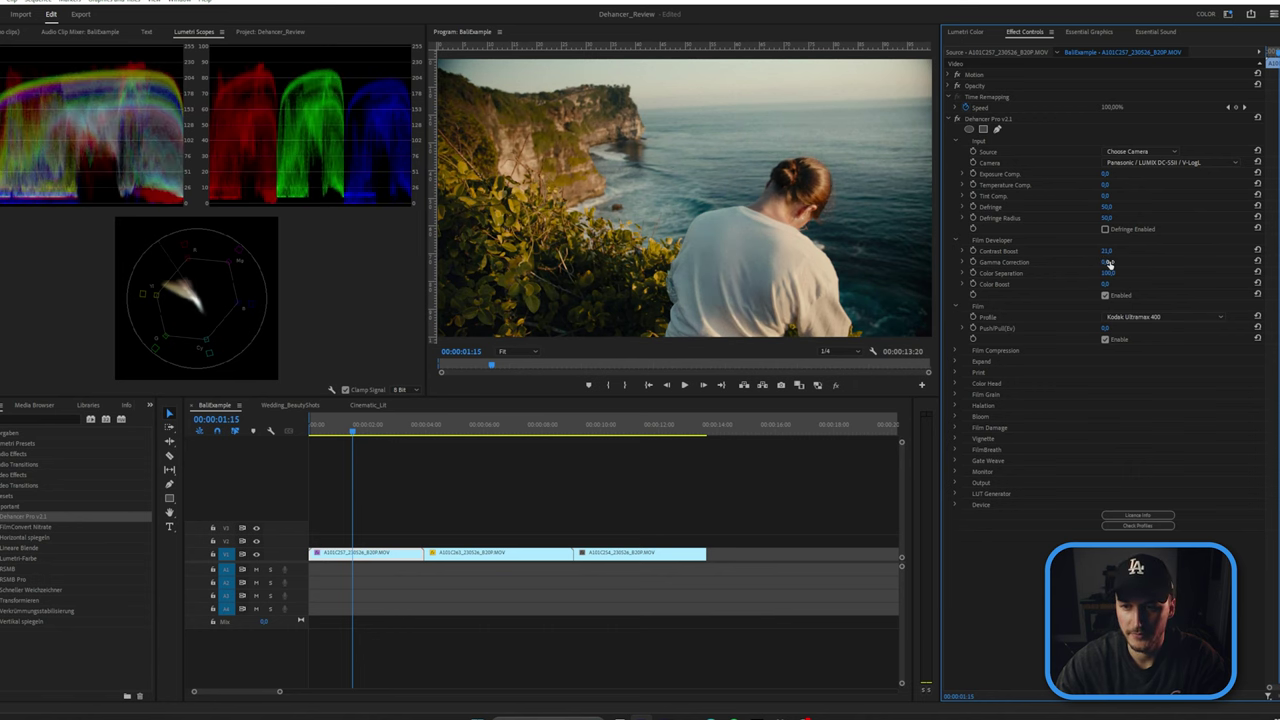
click(1108, 295)
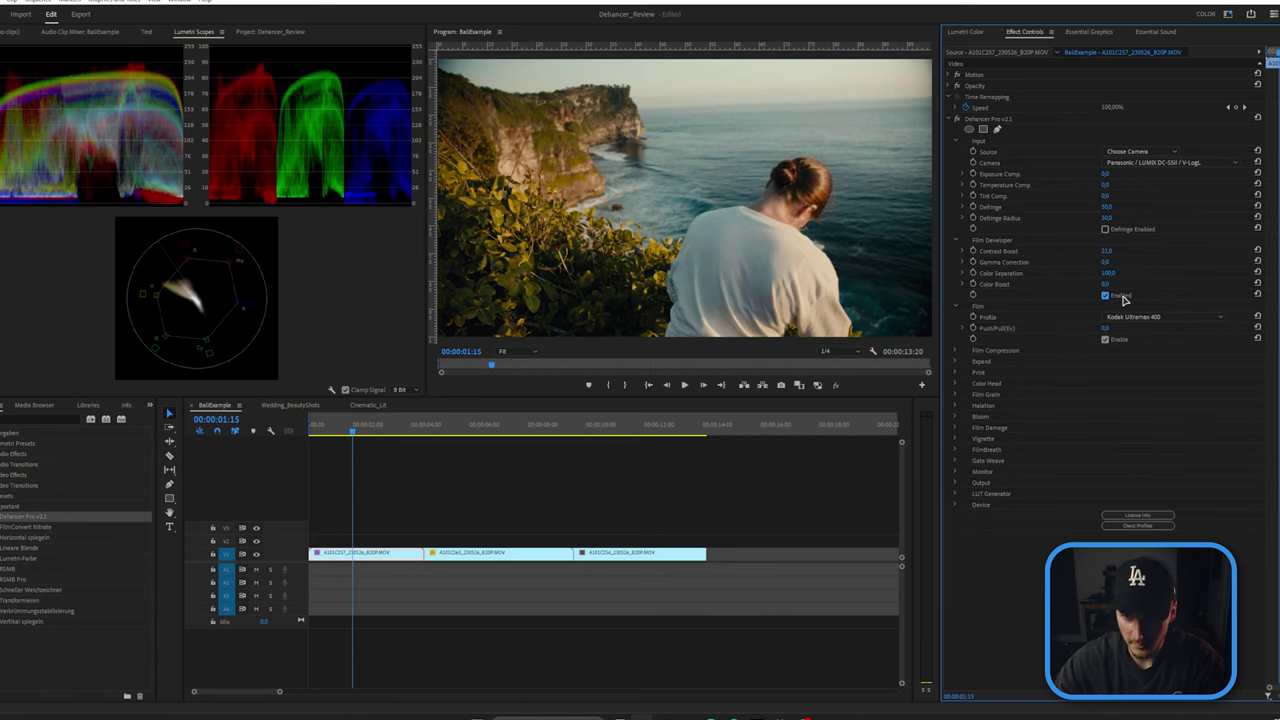
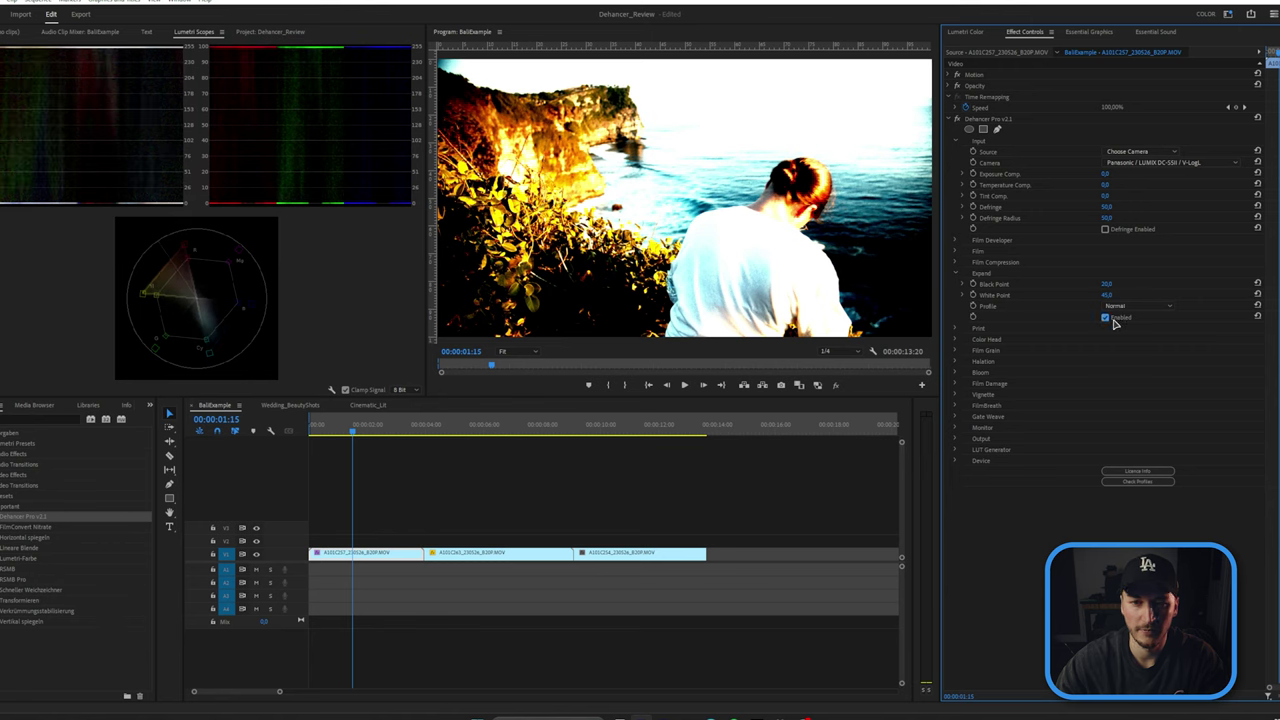
Step: Enable Dehancer's Color Head for the clip
click(956, 274)
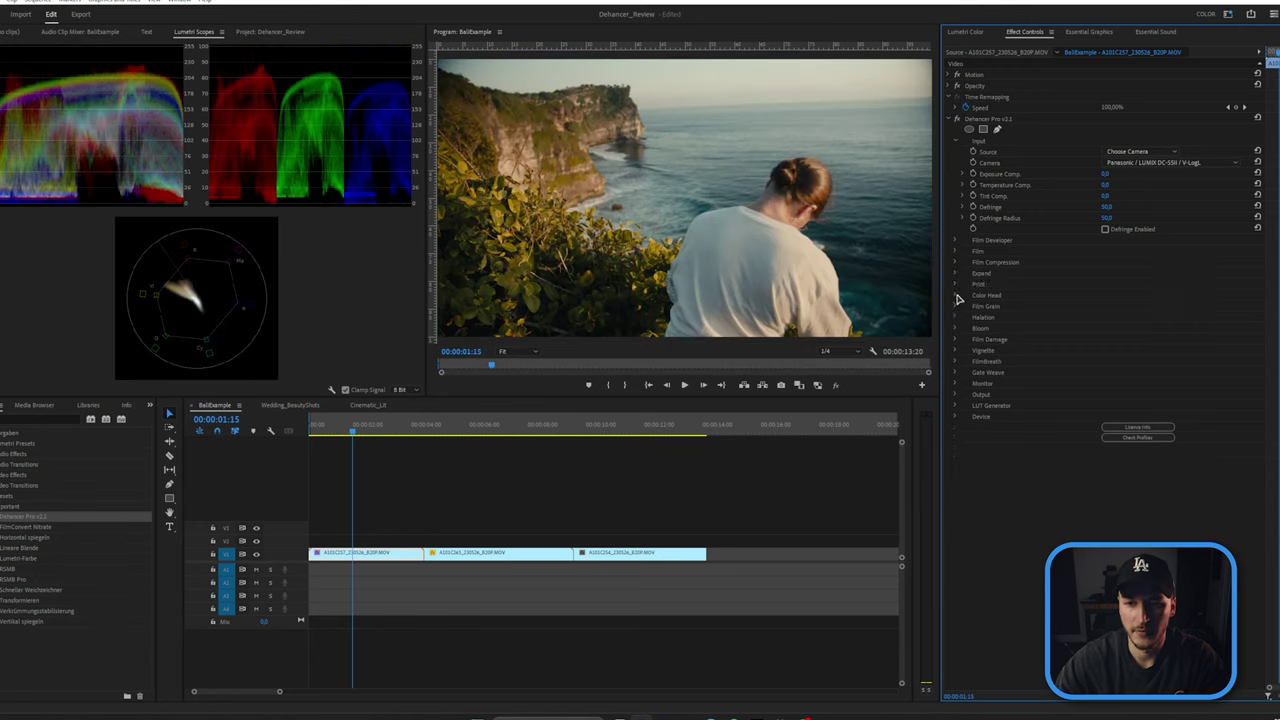
click(956, 295)
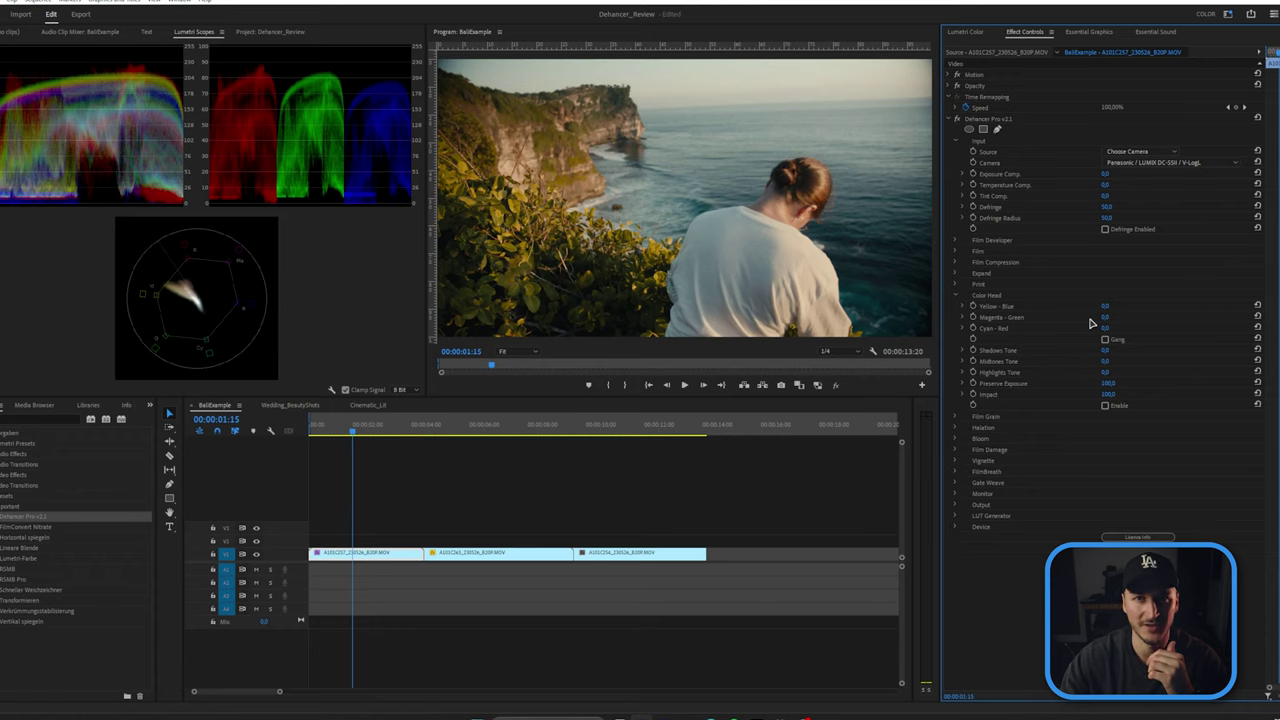
click(965, 305)
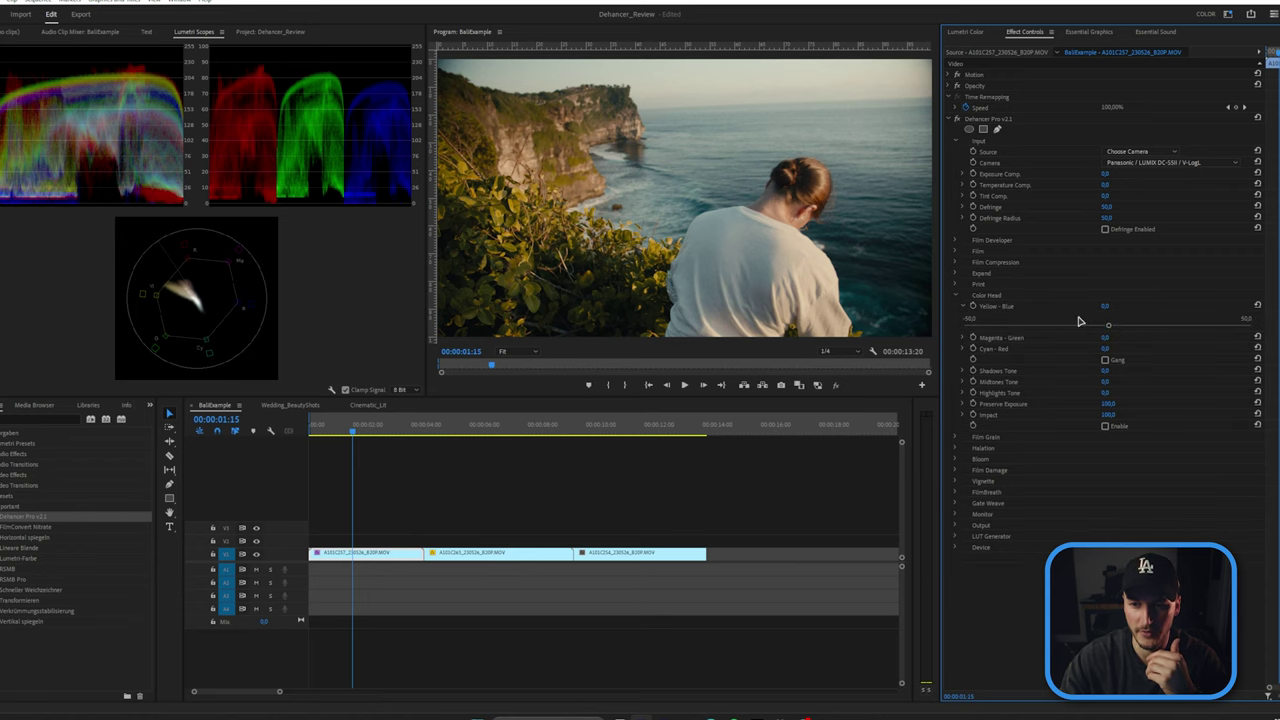
click(965, 306)
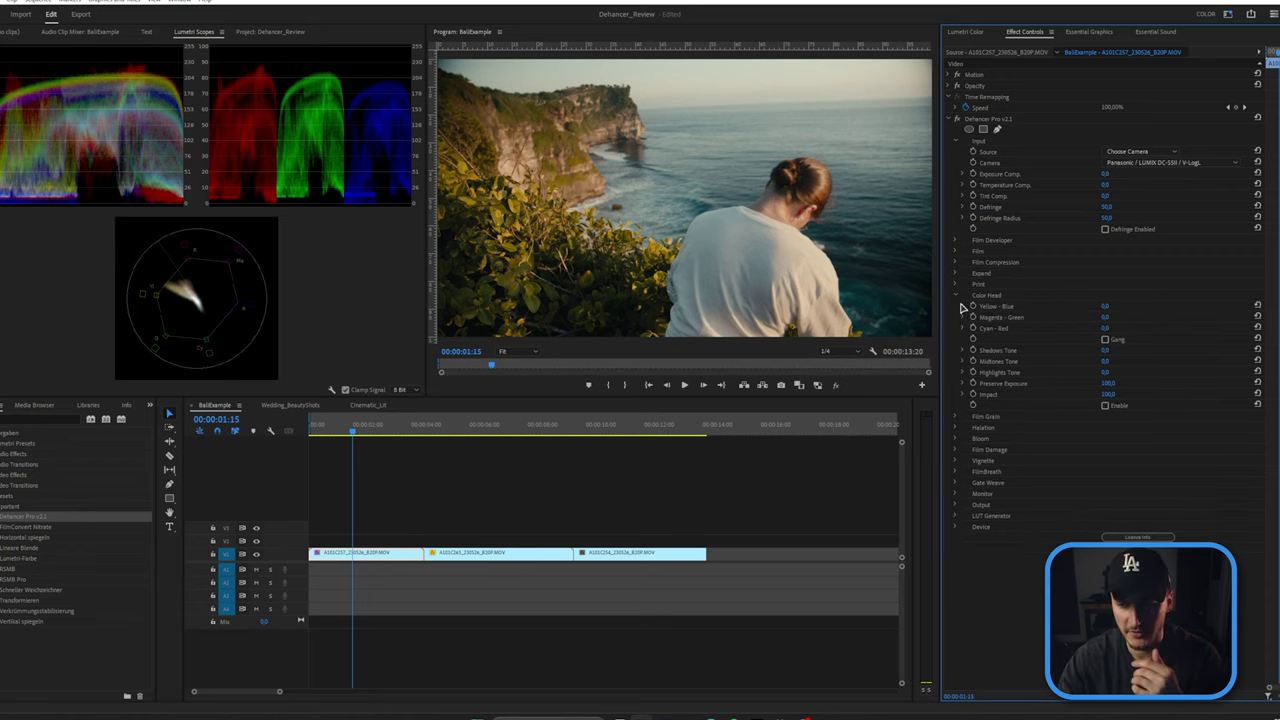
click(1105, 406)
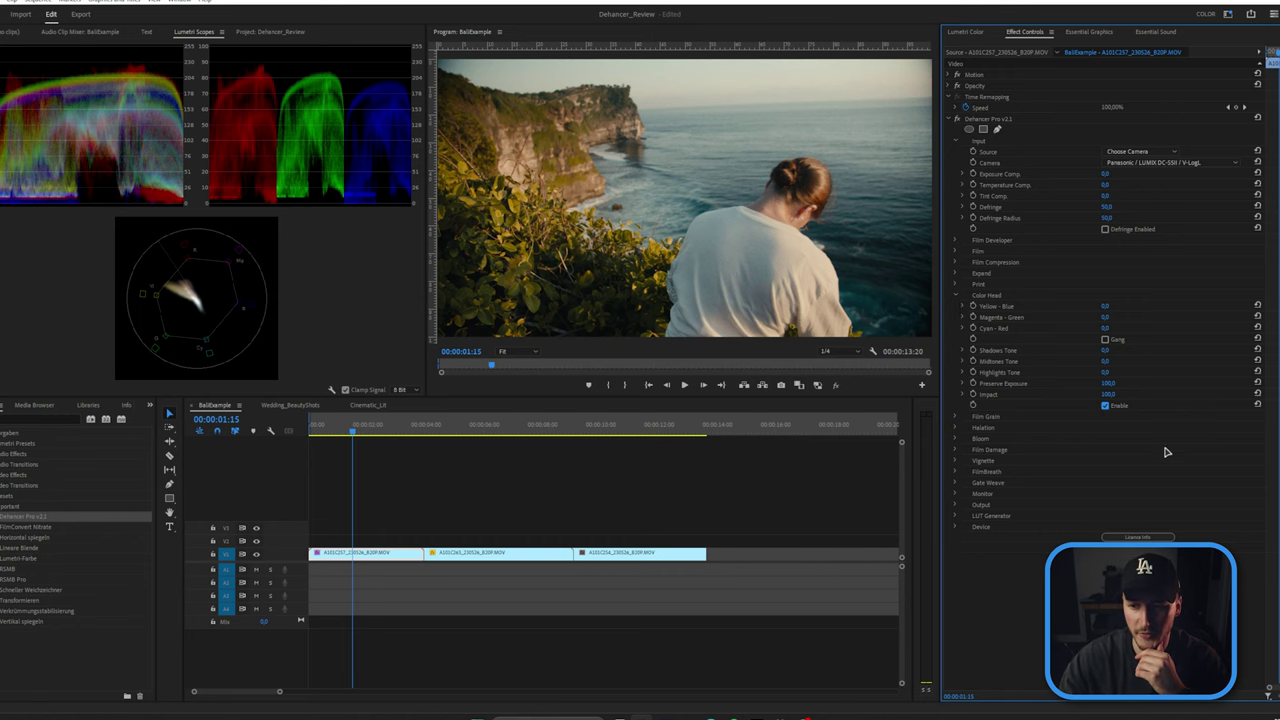
Step: Try Color Head shifts with Yellow-Blue at -5, Magenta-Green at -12 and a negative Cyan-Red, reset all three, and test the tone controls
drag(1108, 308, 1094, 317)
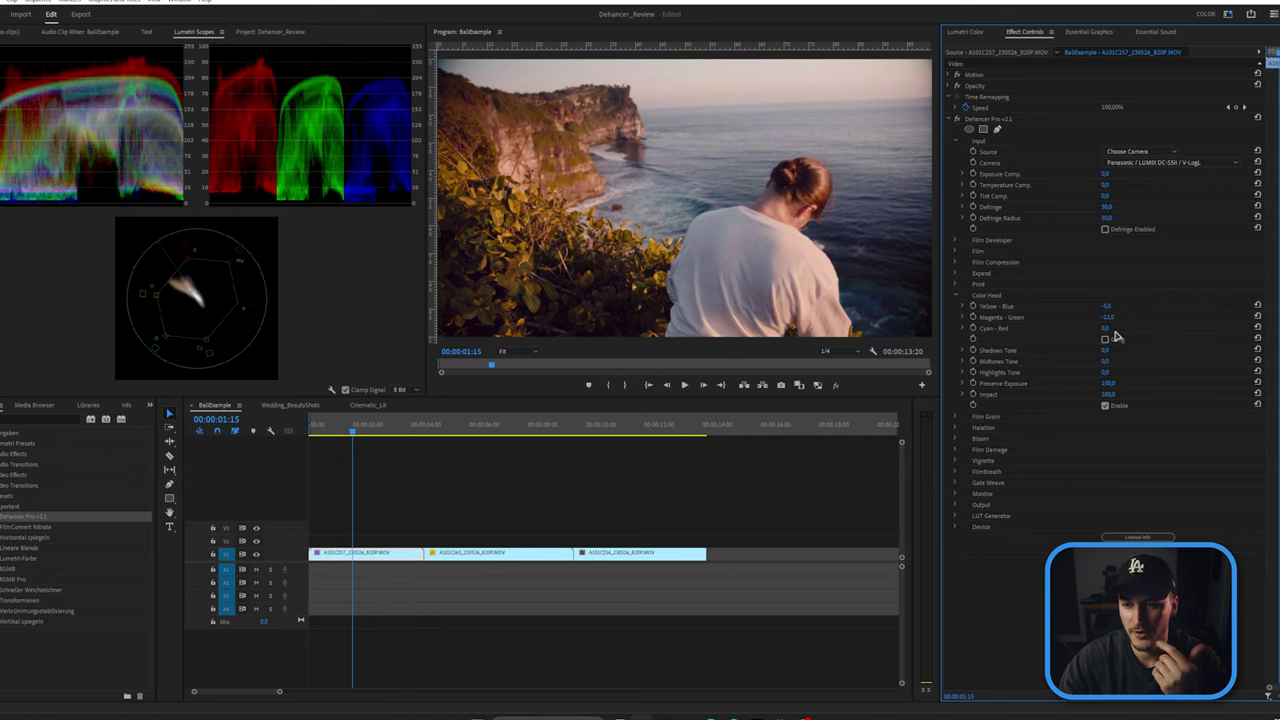
drag(1106, 328, 1101, 328)
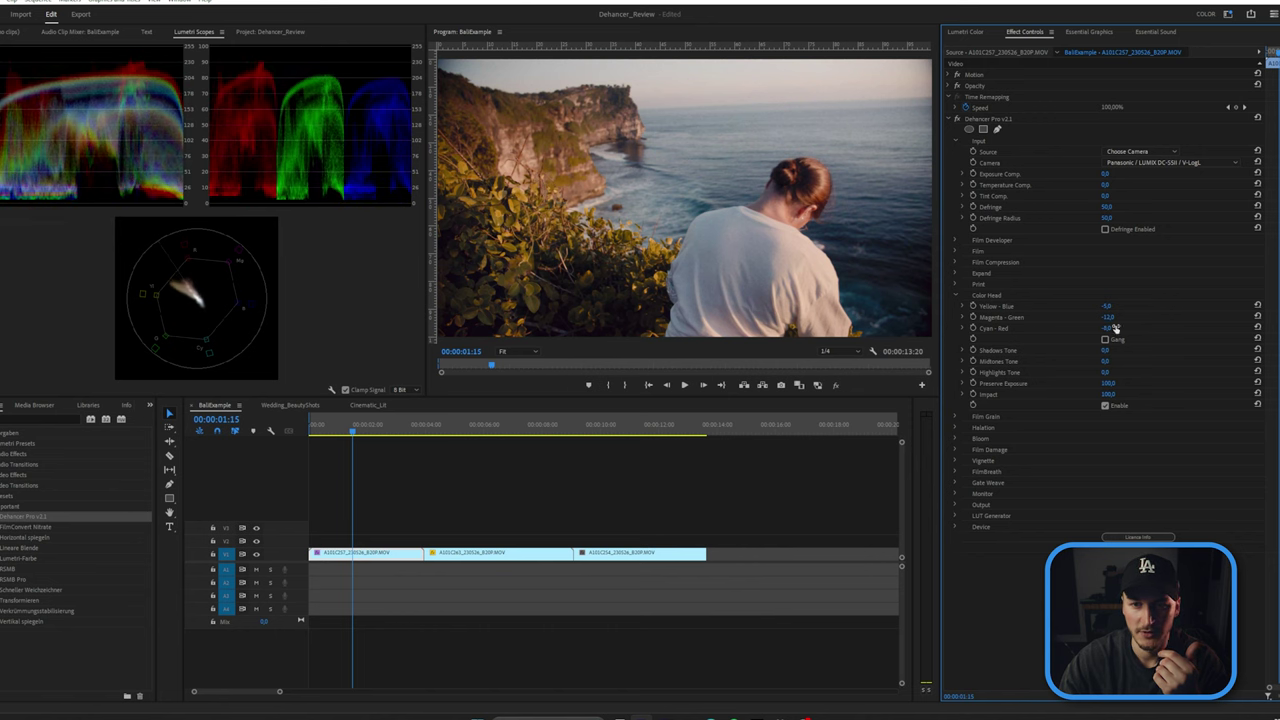
click(1257, 306)
click(1257, 317)
click(1257, 328)
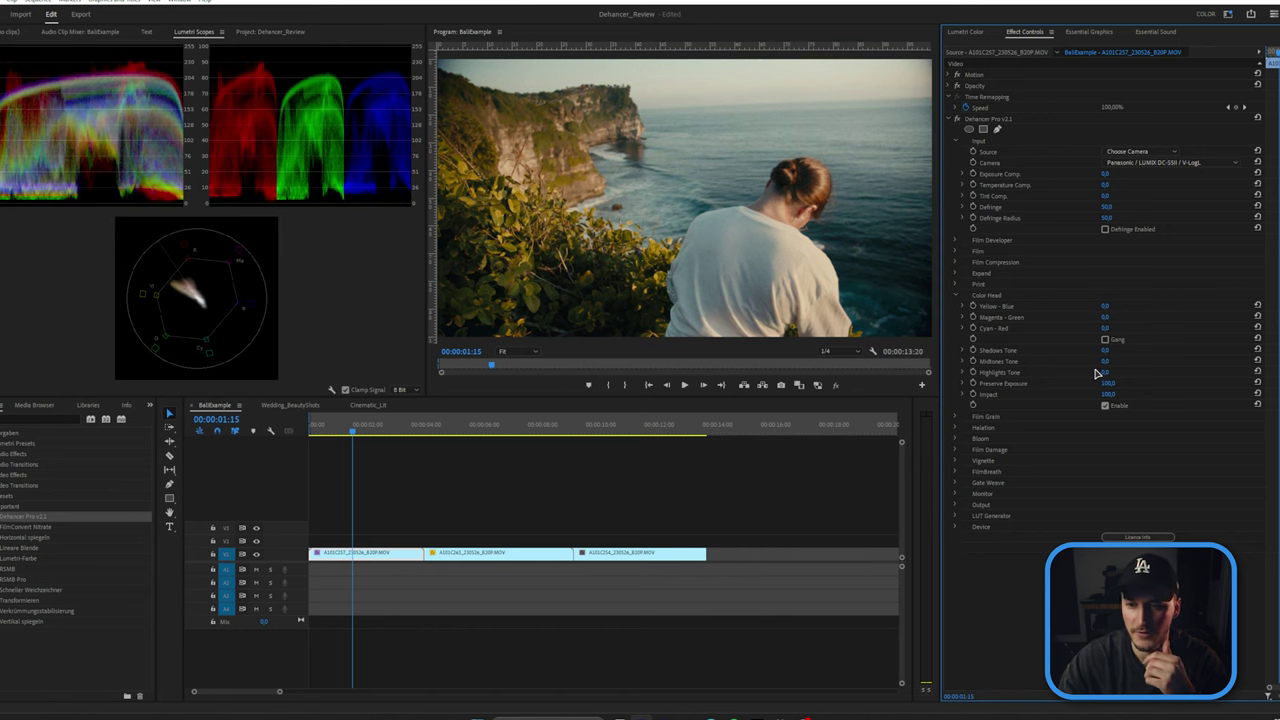
drag(1107, 352, 1118, 372)
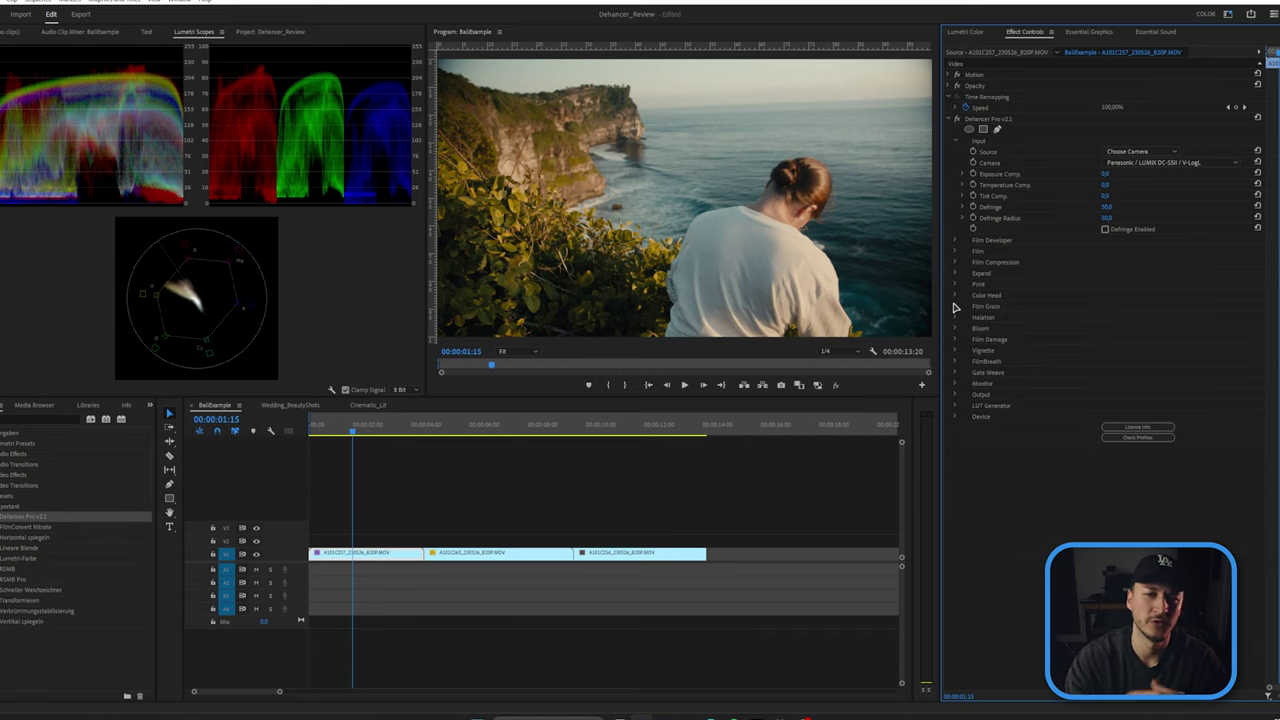
Step: Preview the current film grain full screen, change the Film Grain profile to Custom and set its Size to 47
click(955, 307)
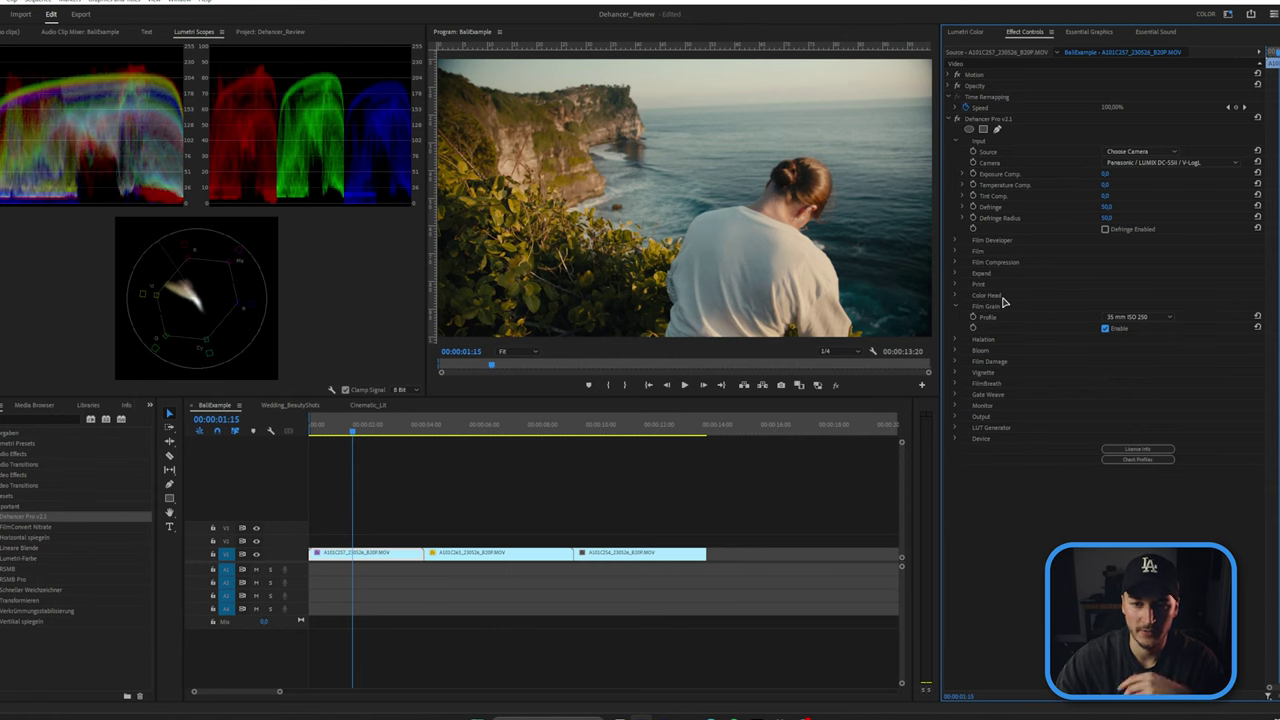
key(ctrl+grave)
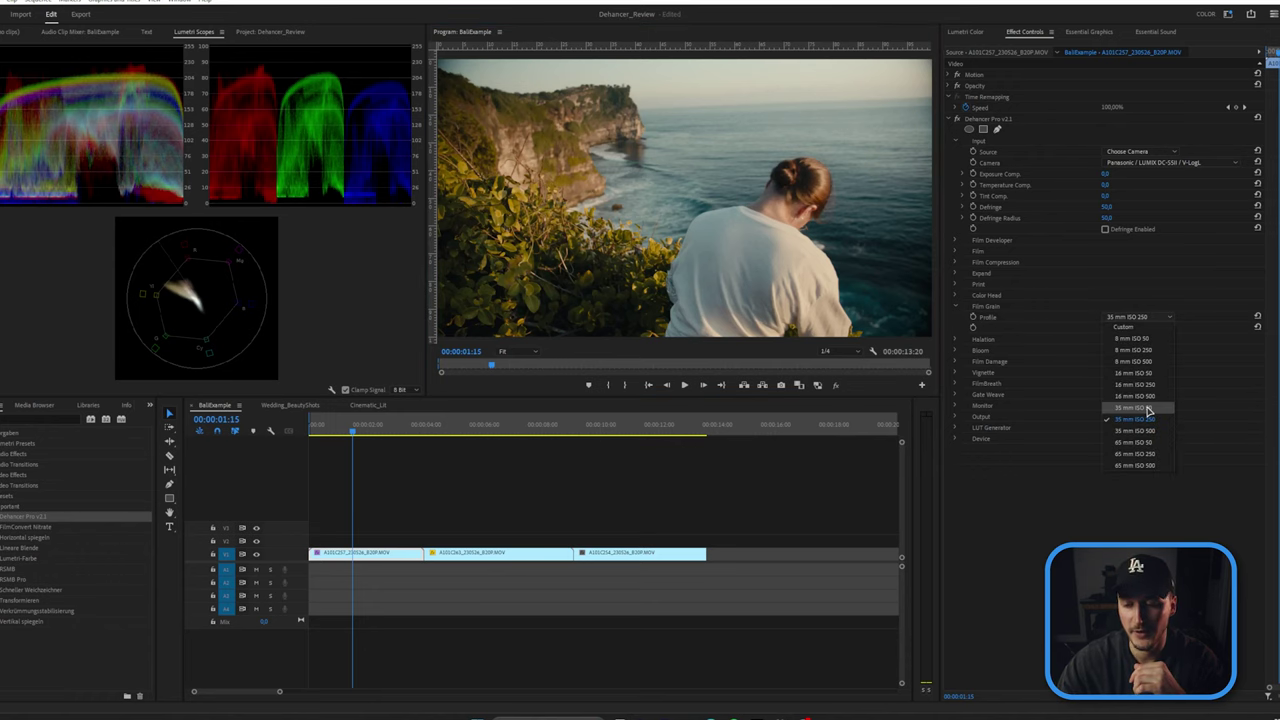
click(1148, 328)
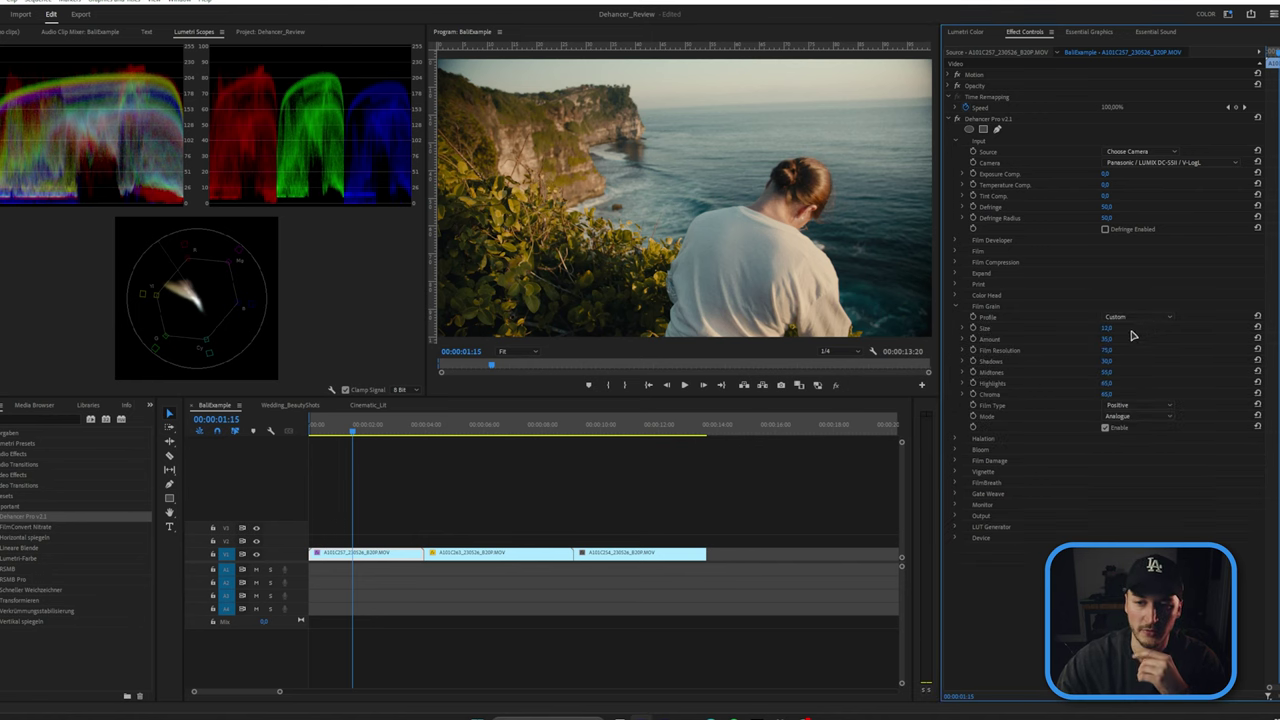
drag(1106, 328, 1098, 344)
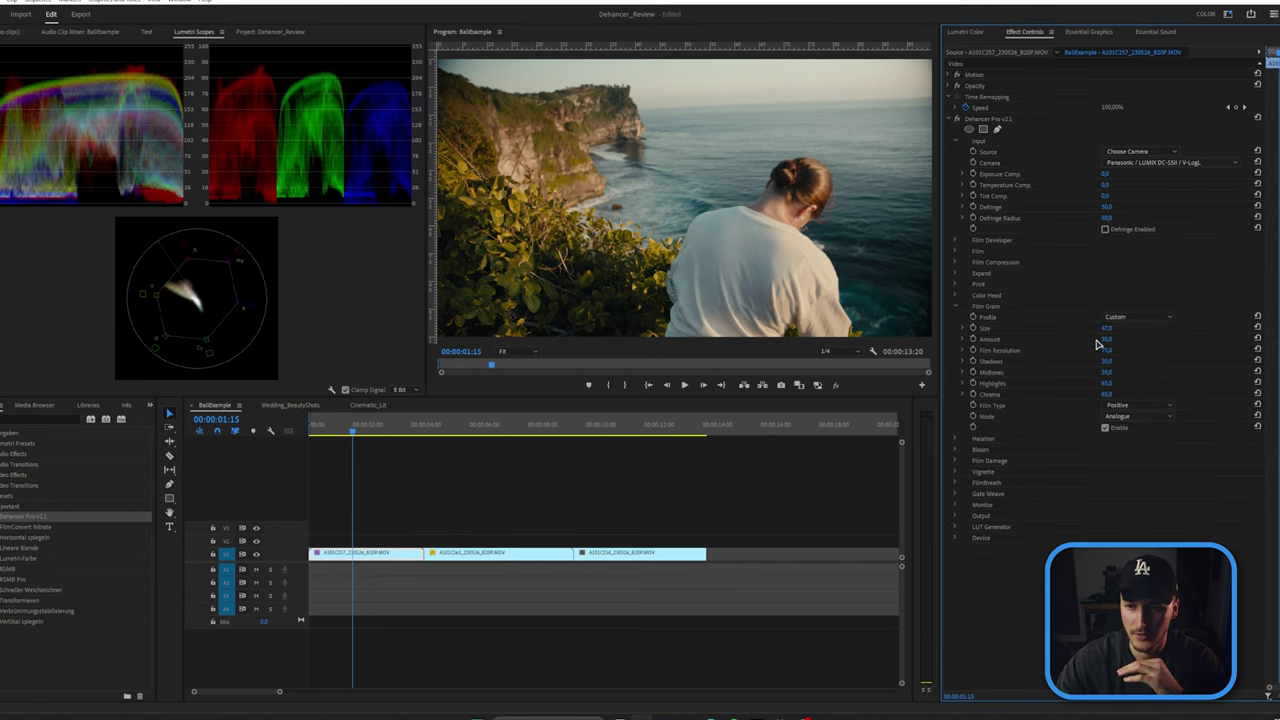
text(40)
key(Return)
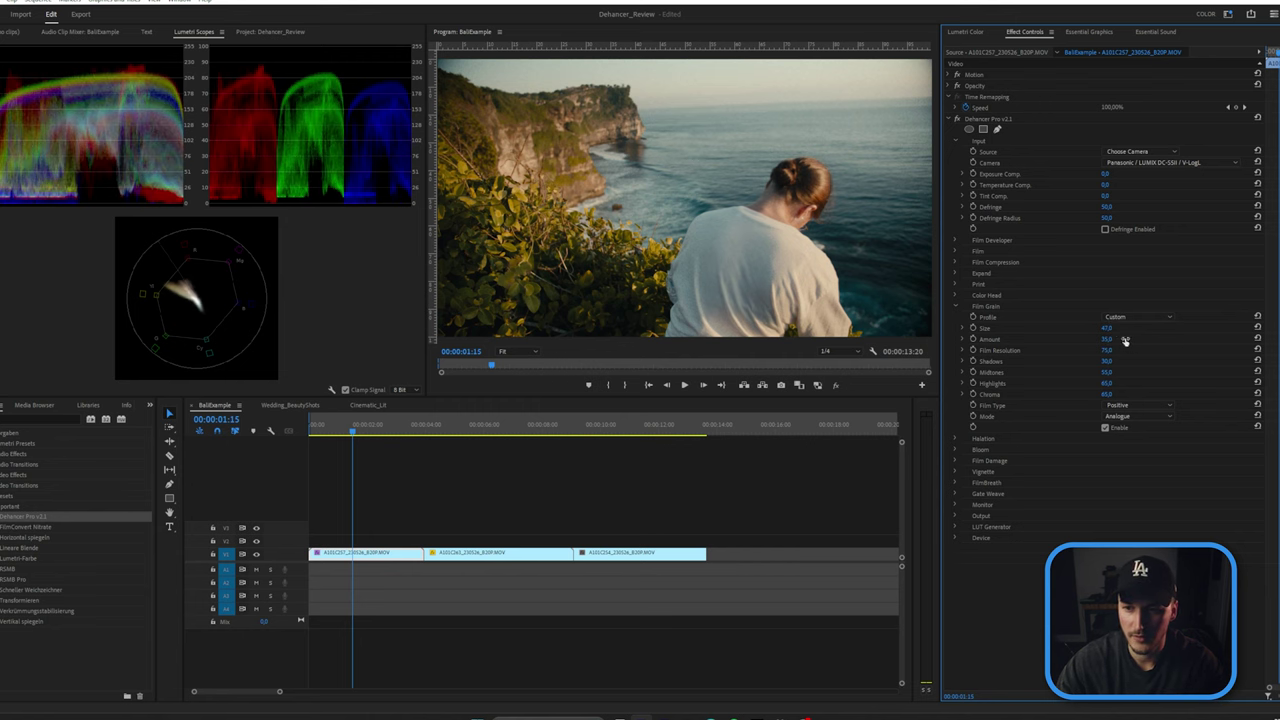
Step: Set the custom grain's Amount and Film Resolution to 100 and check the clip full screen
drag(1125, 341, 1190, 341)
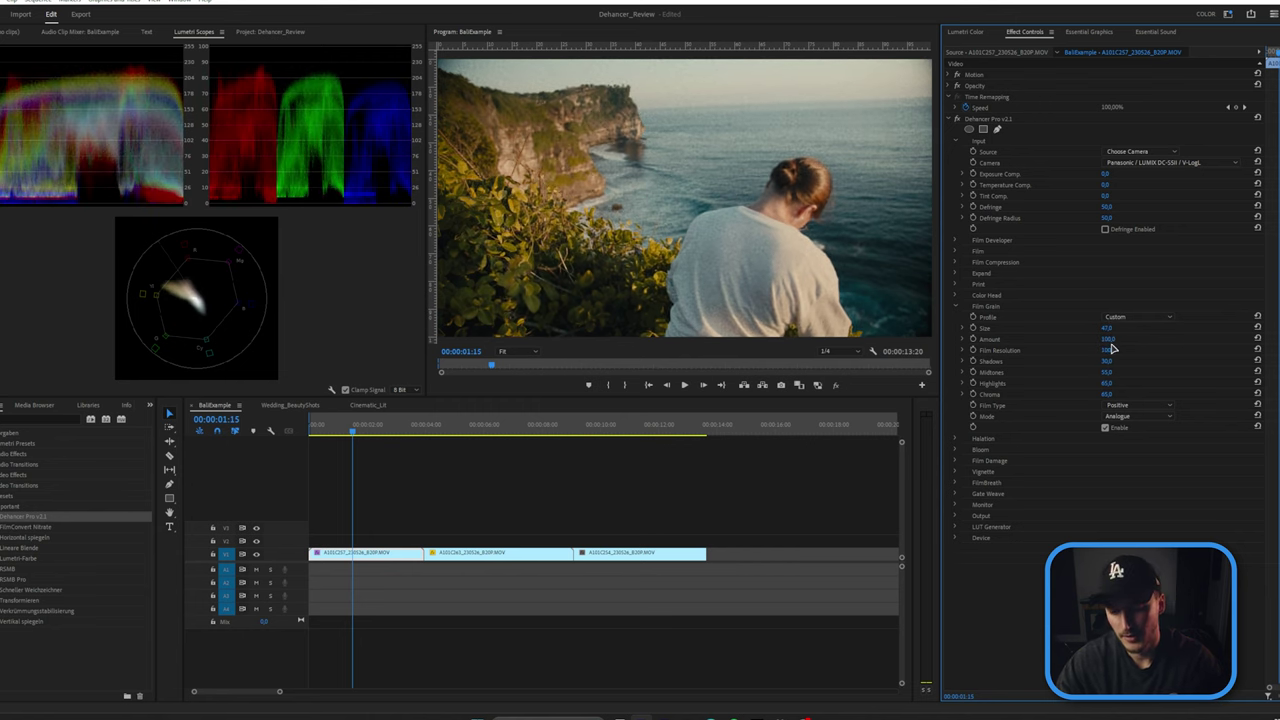
key(ctrl+grave)
key(ctrl+grave)
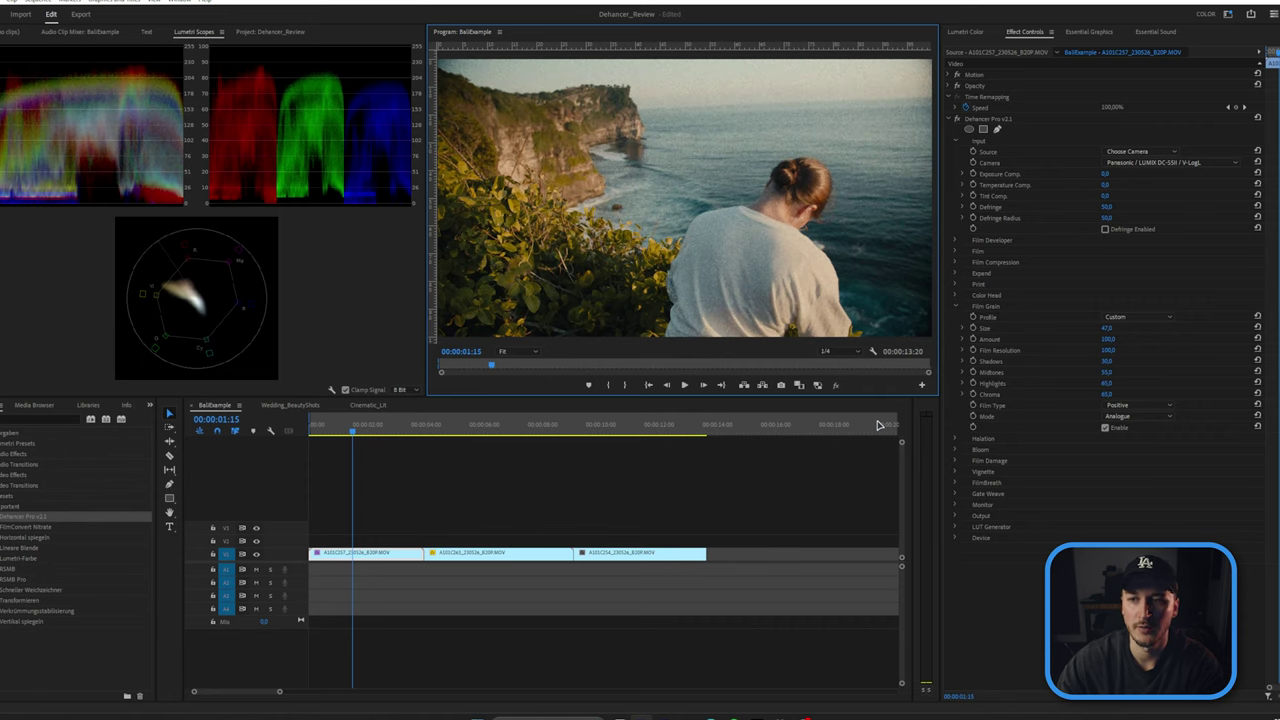
Step: Set the Film Grain profile to 35 mm ISO 500 and check the clip full screen
click(1137, 318)
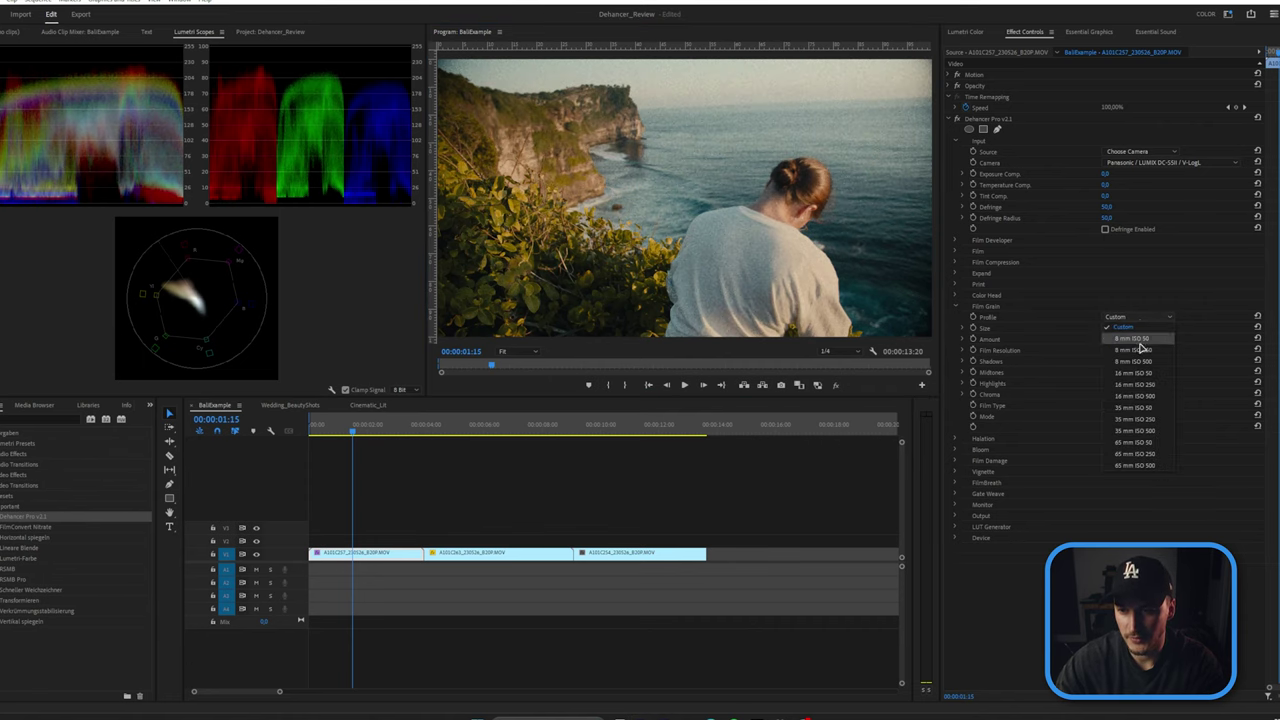
click(1140, 431)
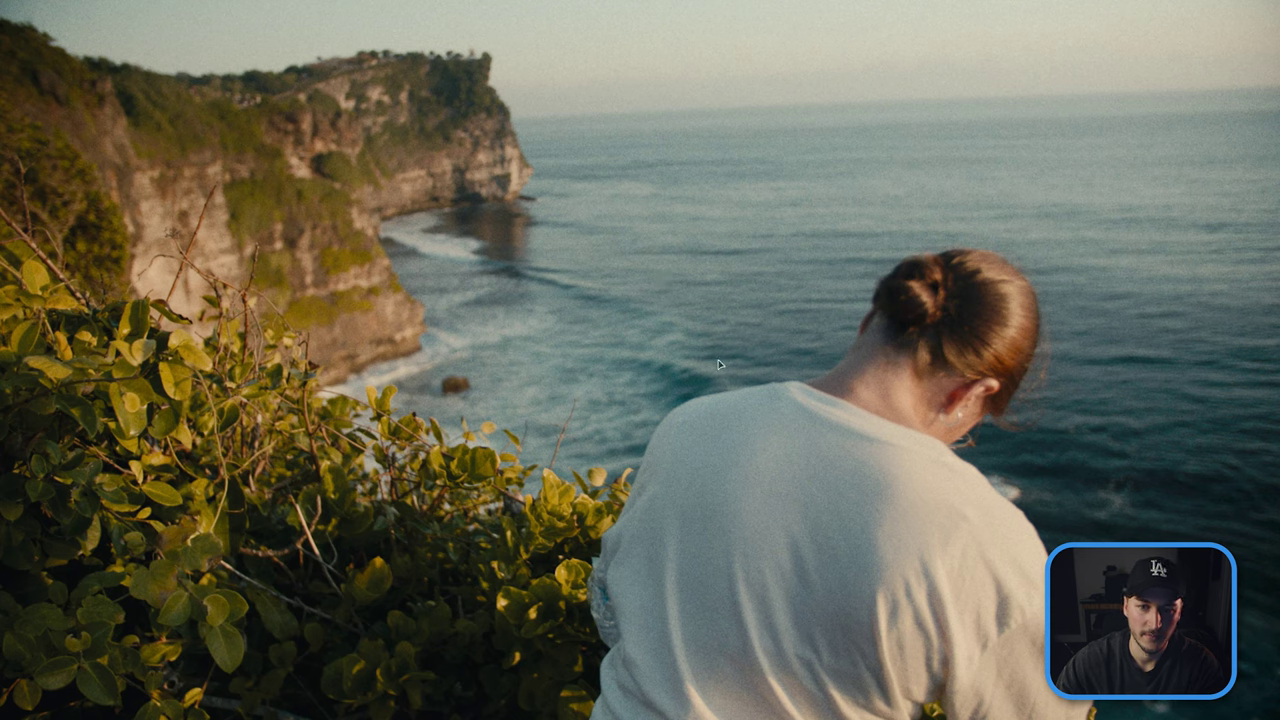
key(Escape)
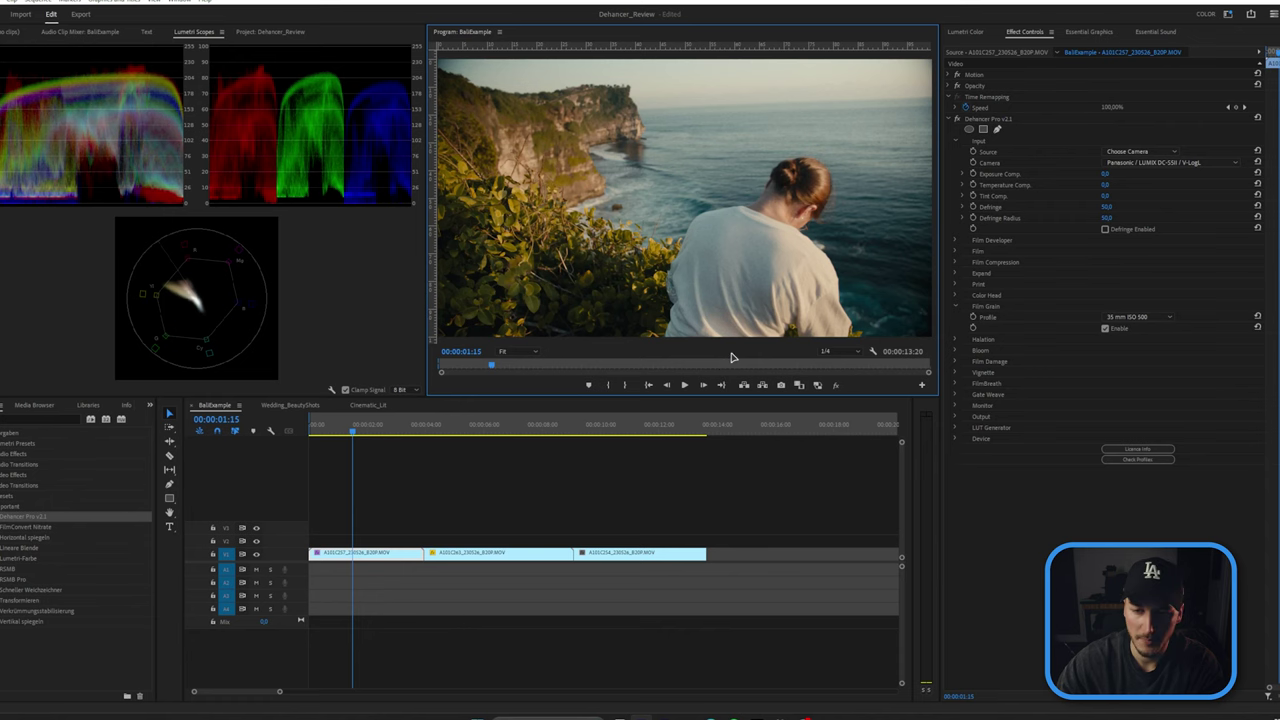
Step: Enable Halation for the clip and try the 8 mm / Super 8 No Remjet profile
click(967, 341)
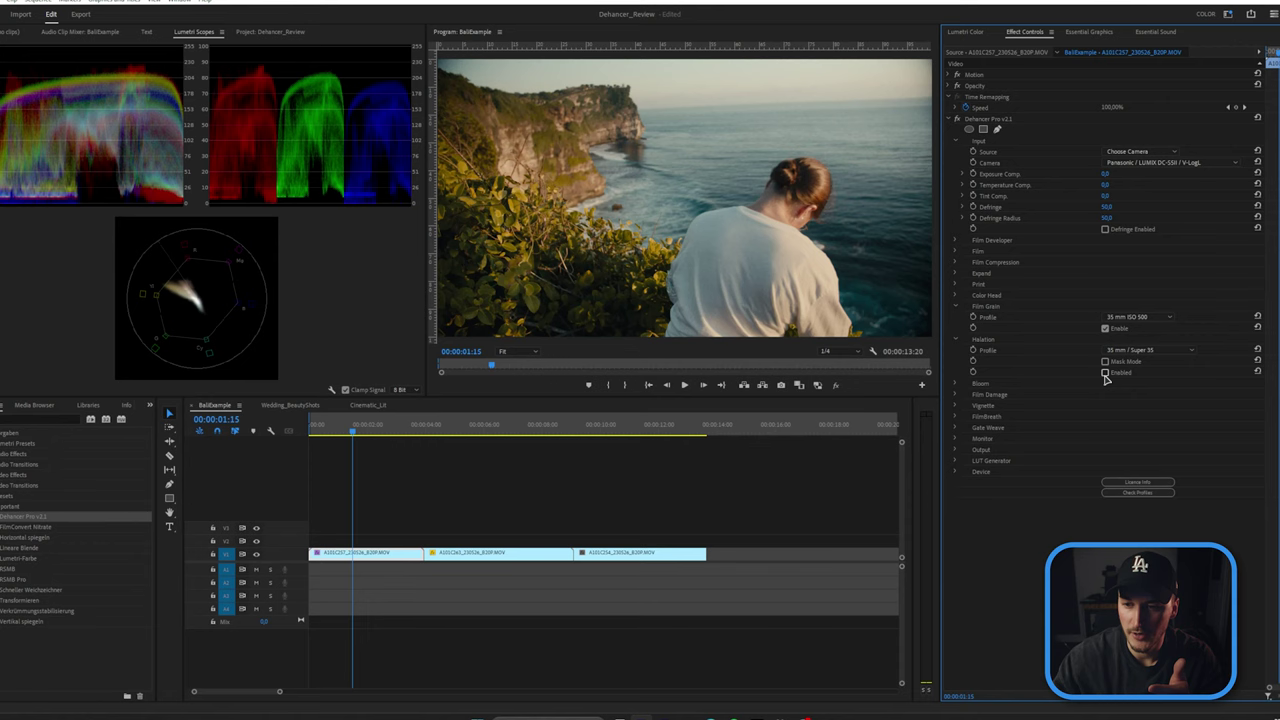
click(1105, 373)
click(1105, 373)
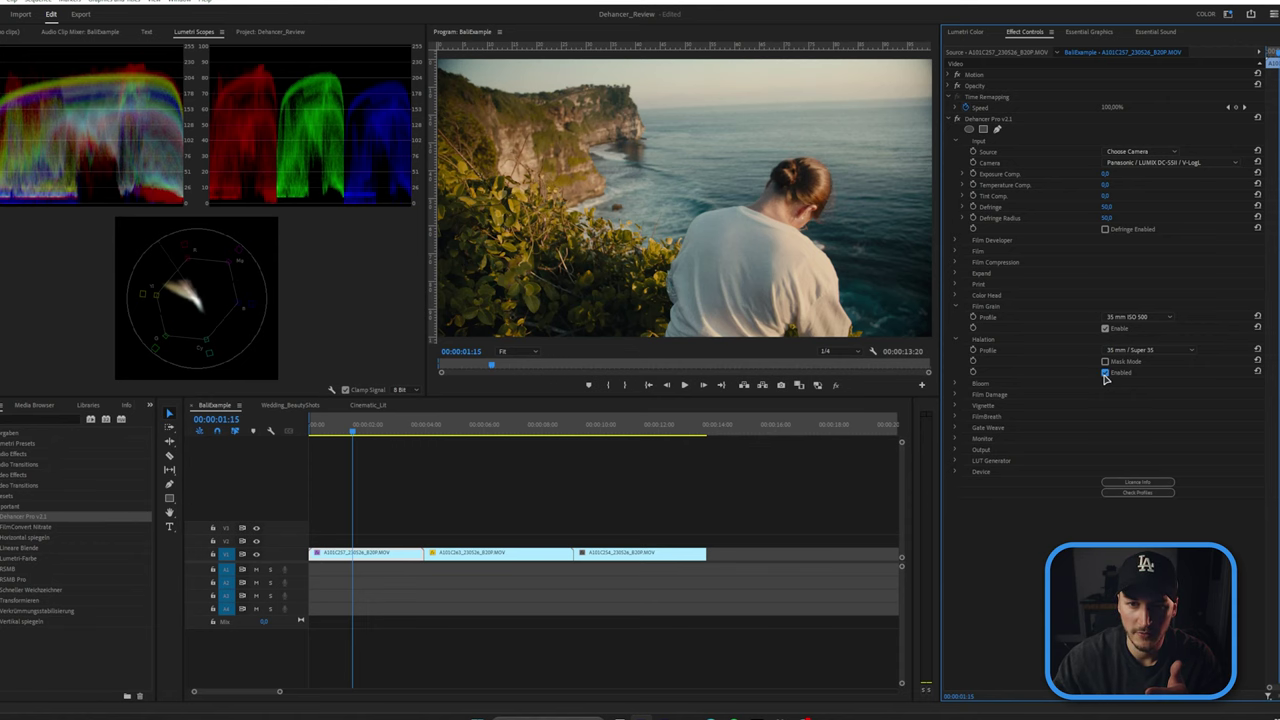
click(1124, 351)
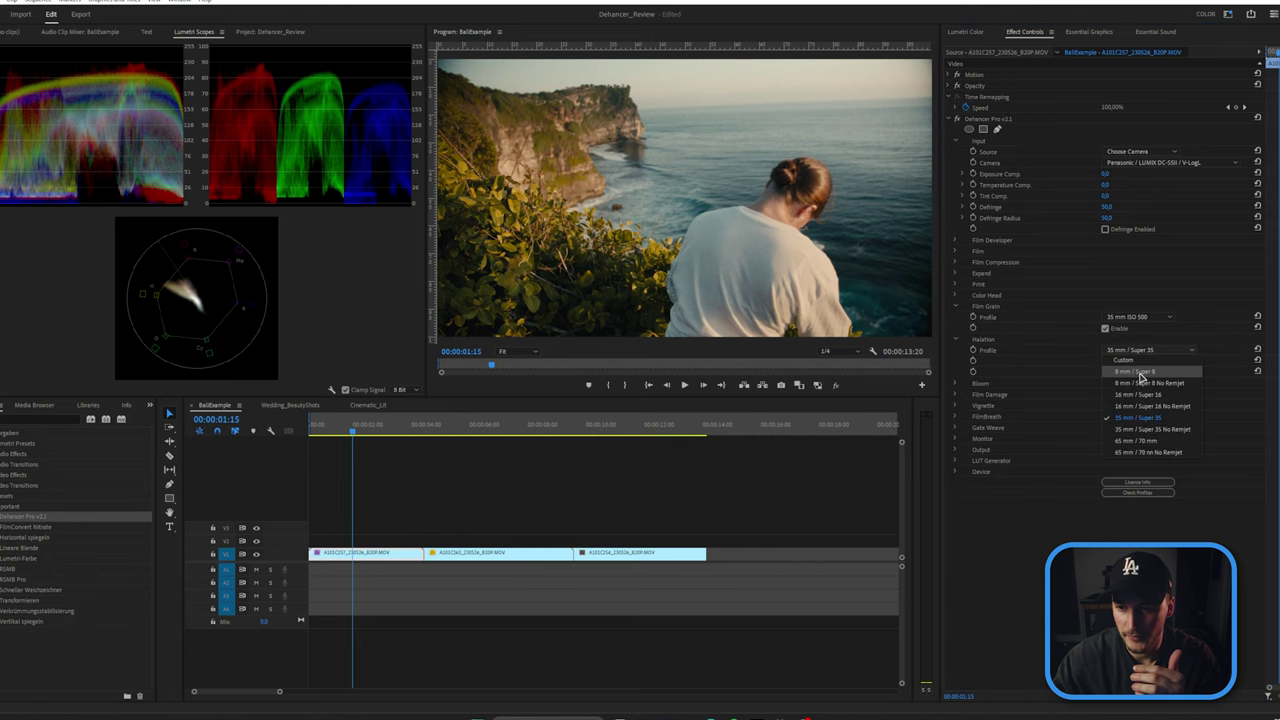
click(1147, 384)
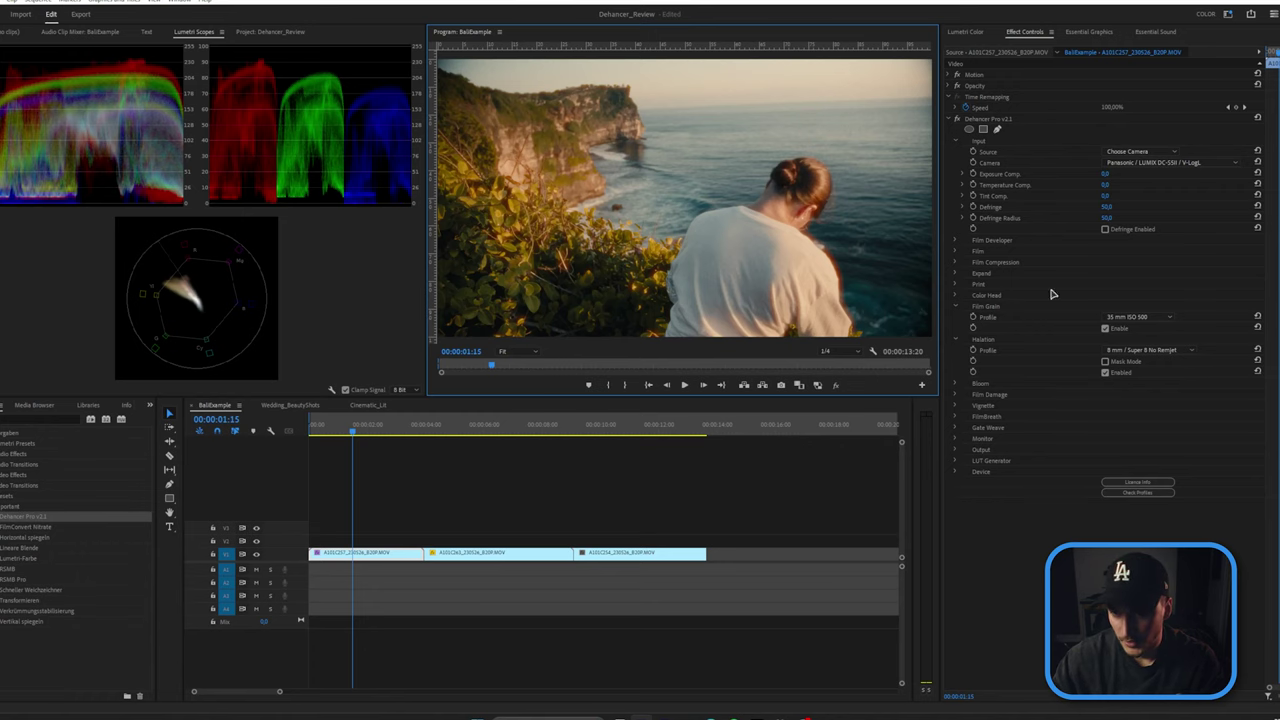
Step: Change the Halation profile to 65 mm / 70 mm and preview the clip full screen
click(1160, 350)
click(1123, 361)
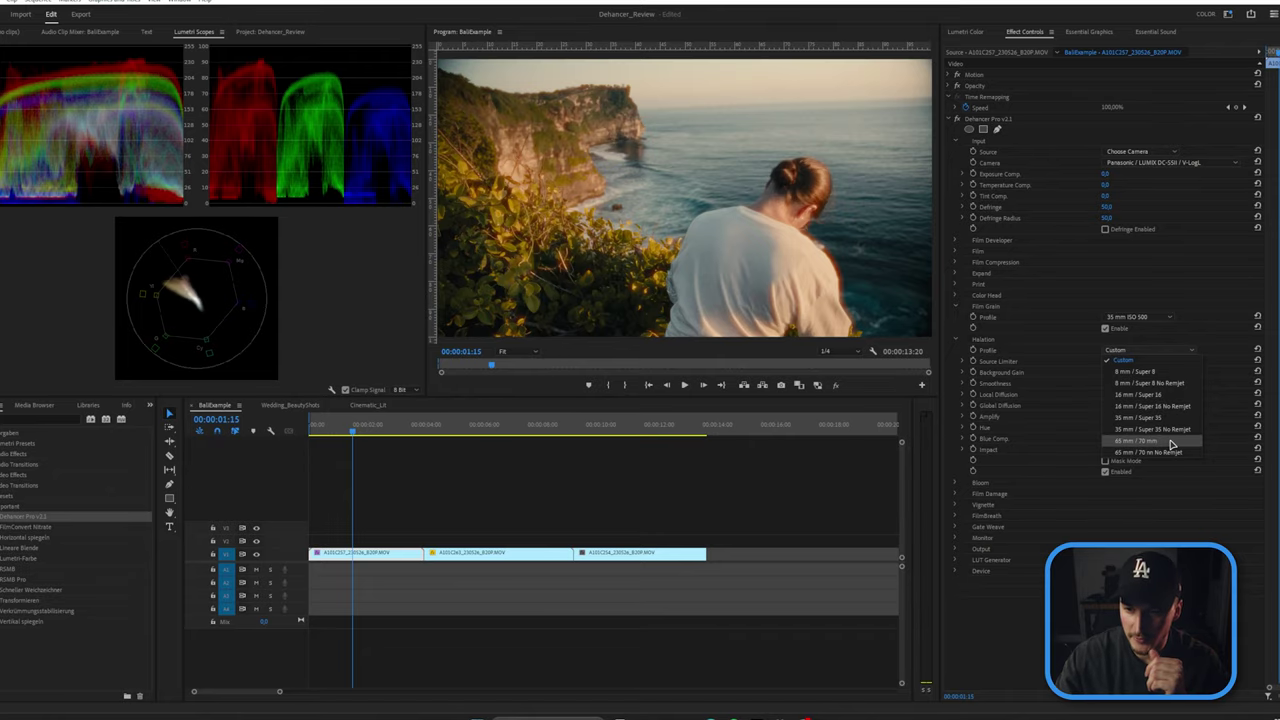
click(1172, 443)
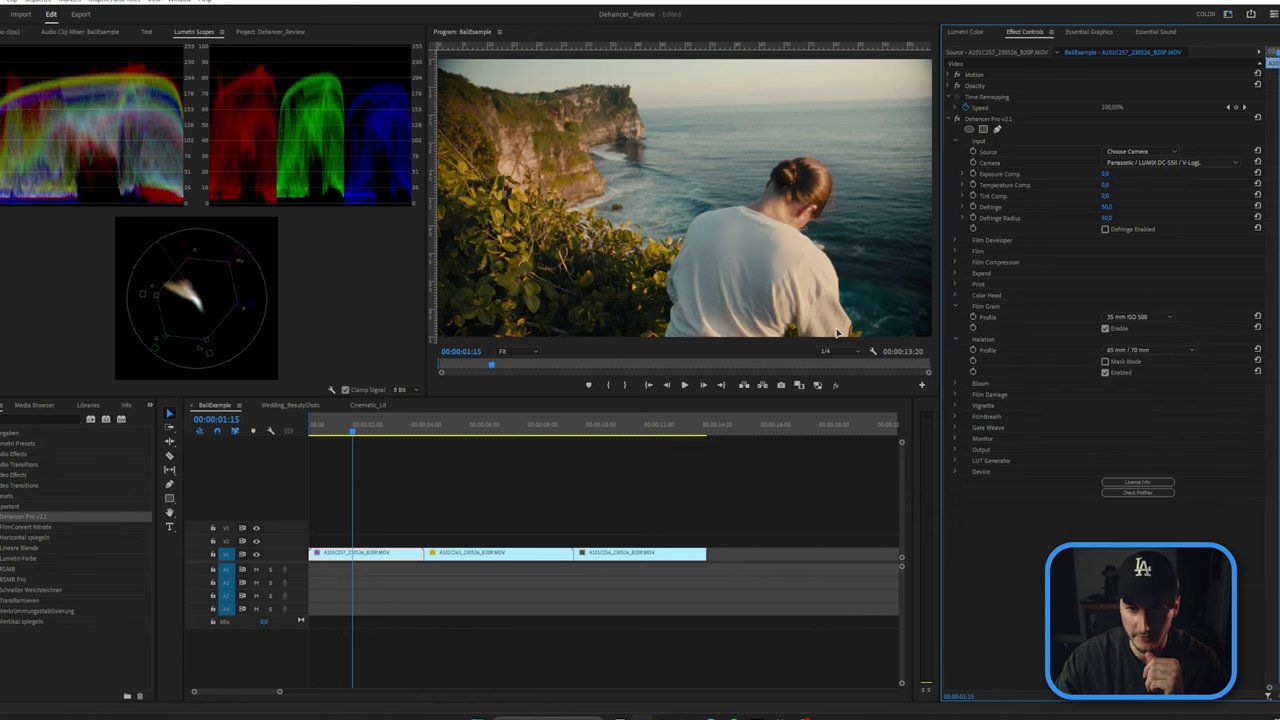
key(ctrl+grave)
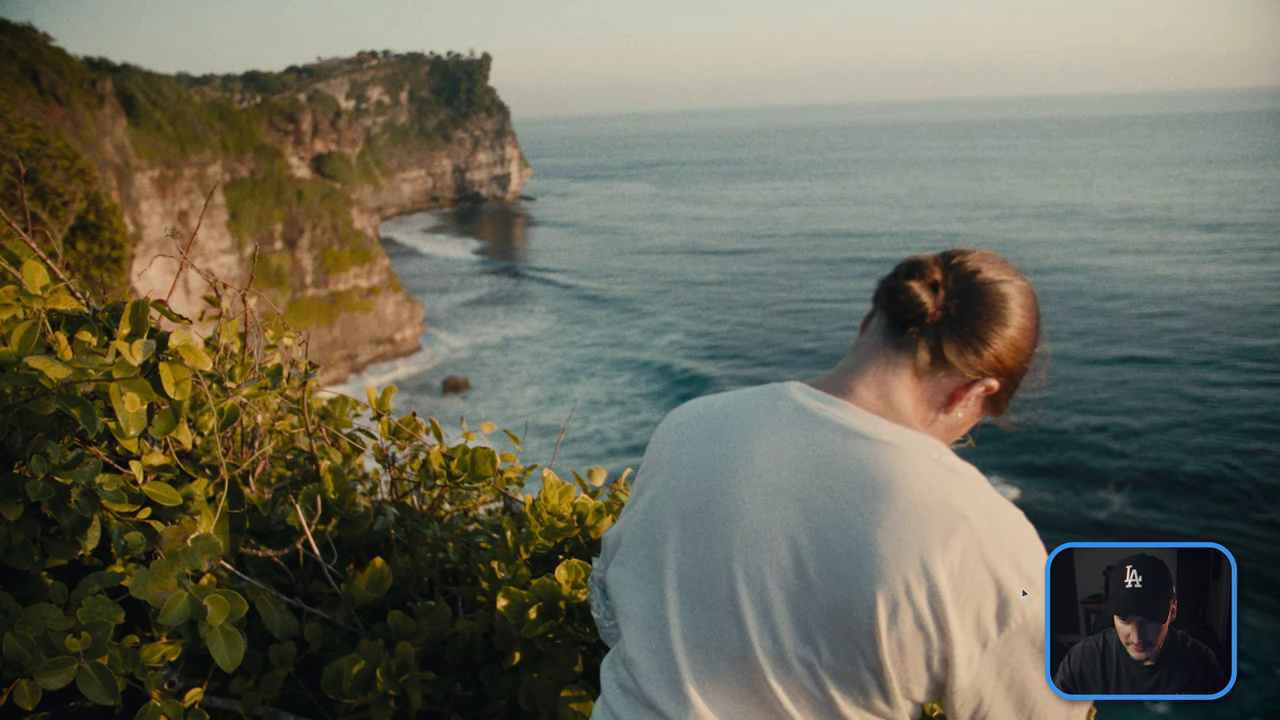
key(ctrl+grave)
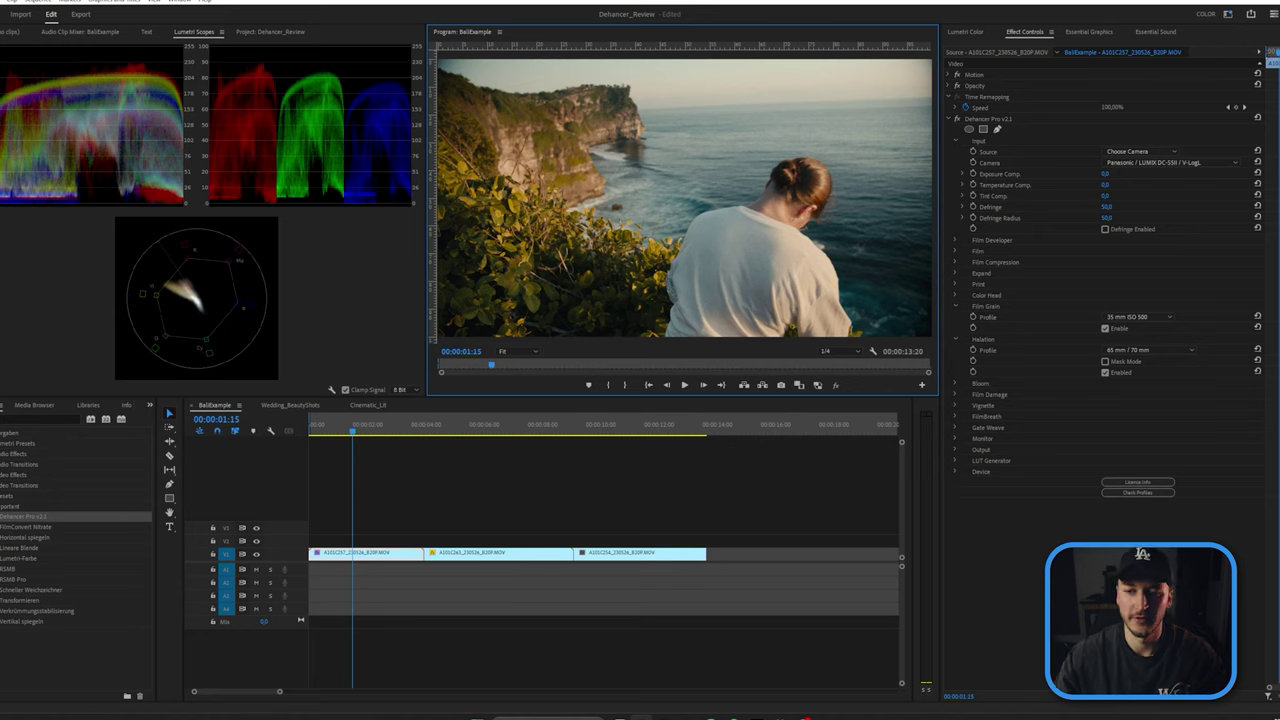
Step: Enable Bloom with the 8 mm / Super 8 profile and check the result full screen
click(955, 383)
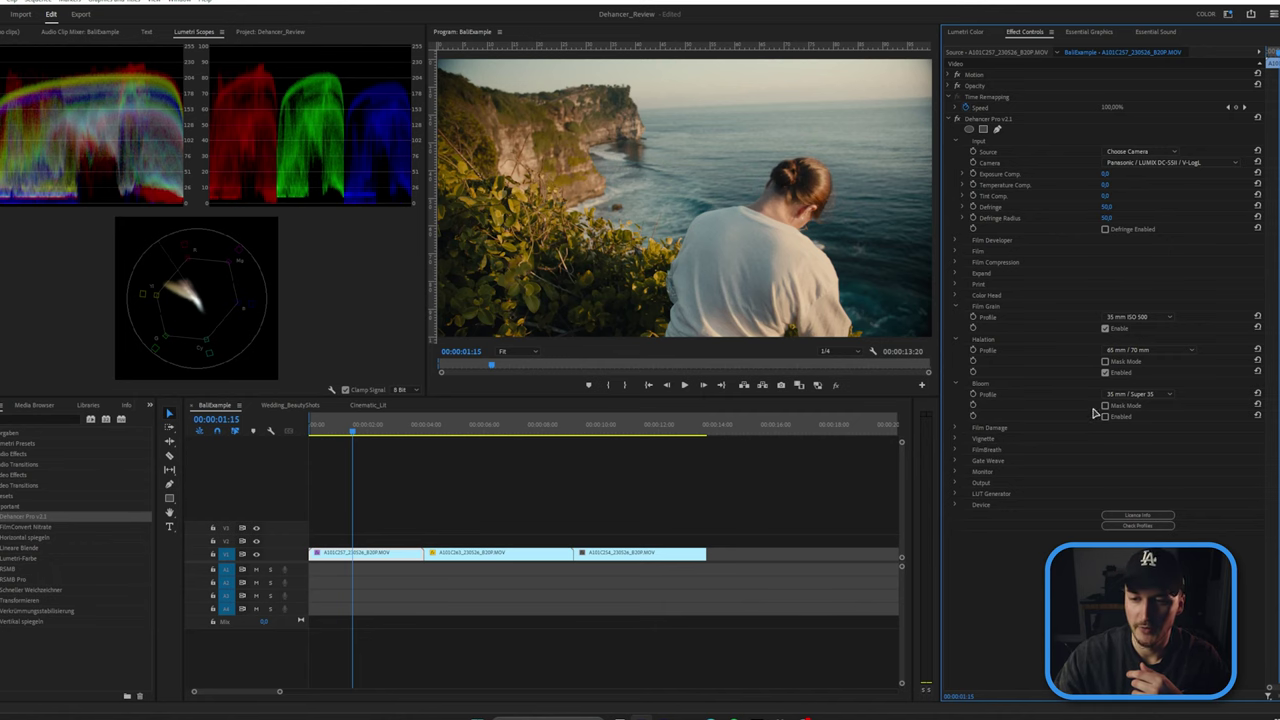
click(1133, 394)
click(1133, 418)
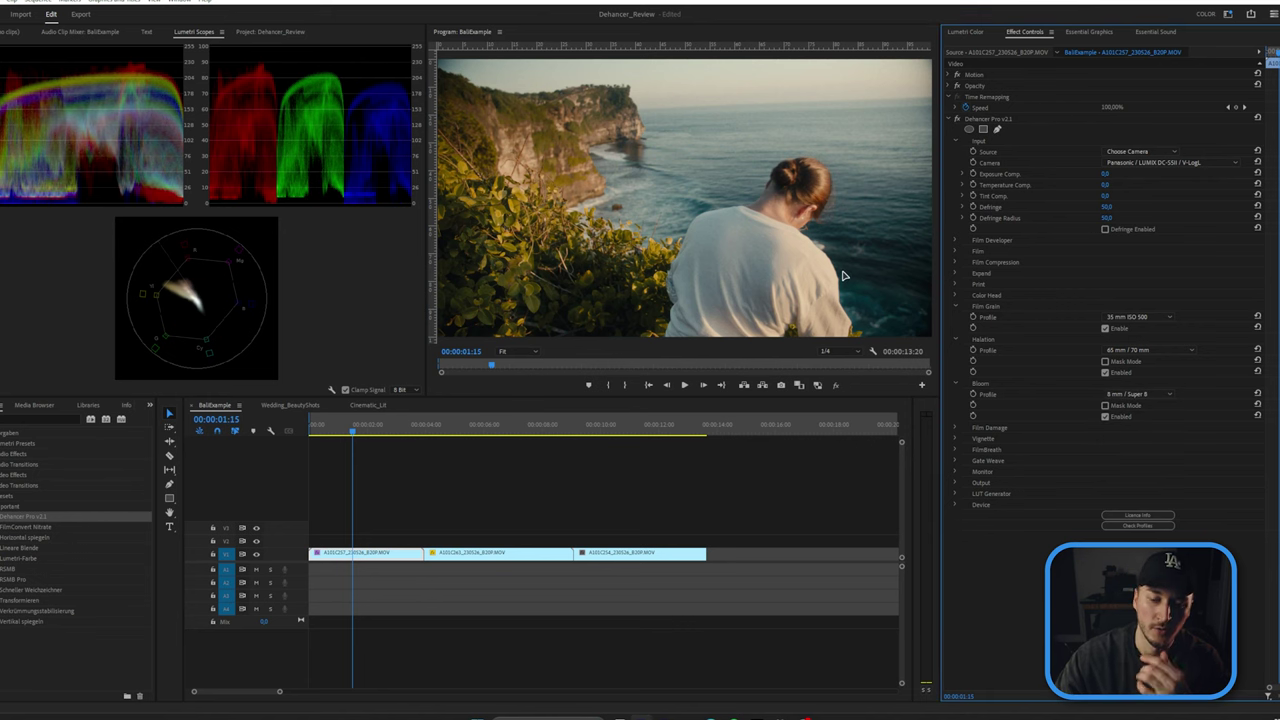
key(ctrl+grave)
key(ctrl+grave)
Step: Test custom Bloom settings in Mask Mode, and return to the normal view with the 35 mm / Super 35 profile
click(1105, 406)
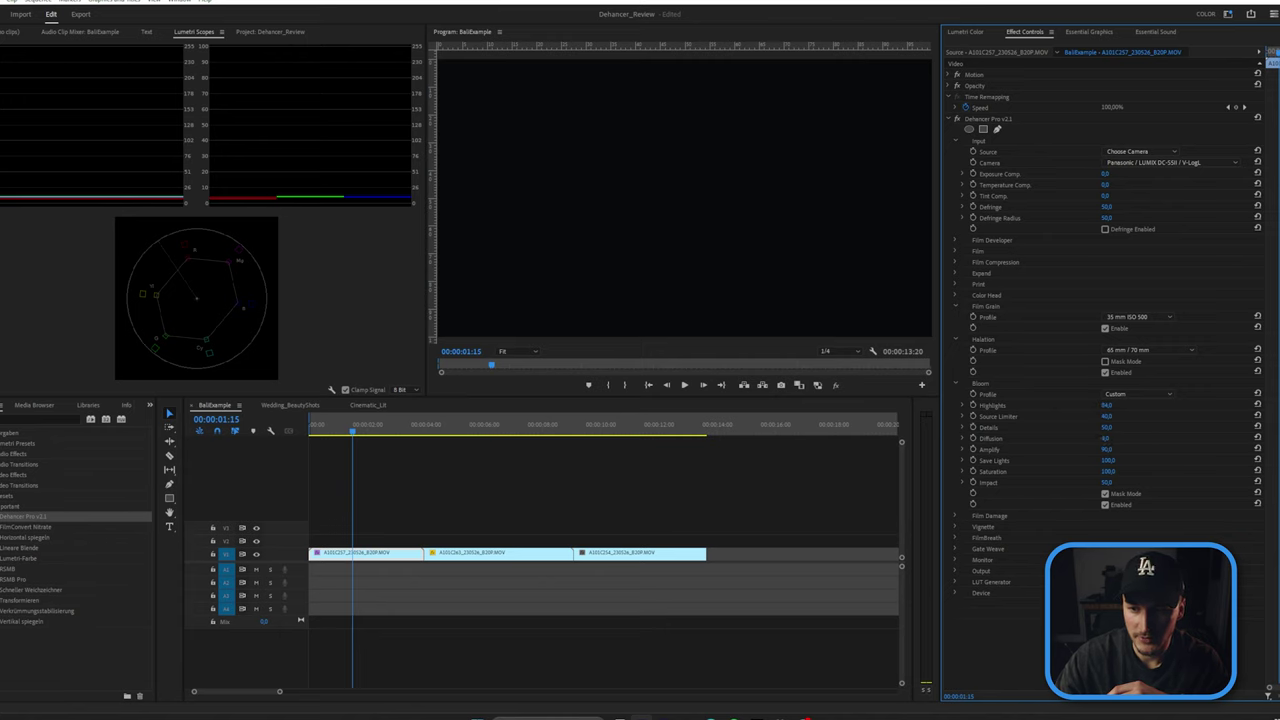
click(1105, 491)
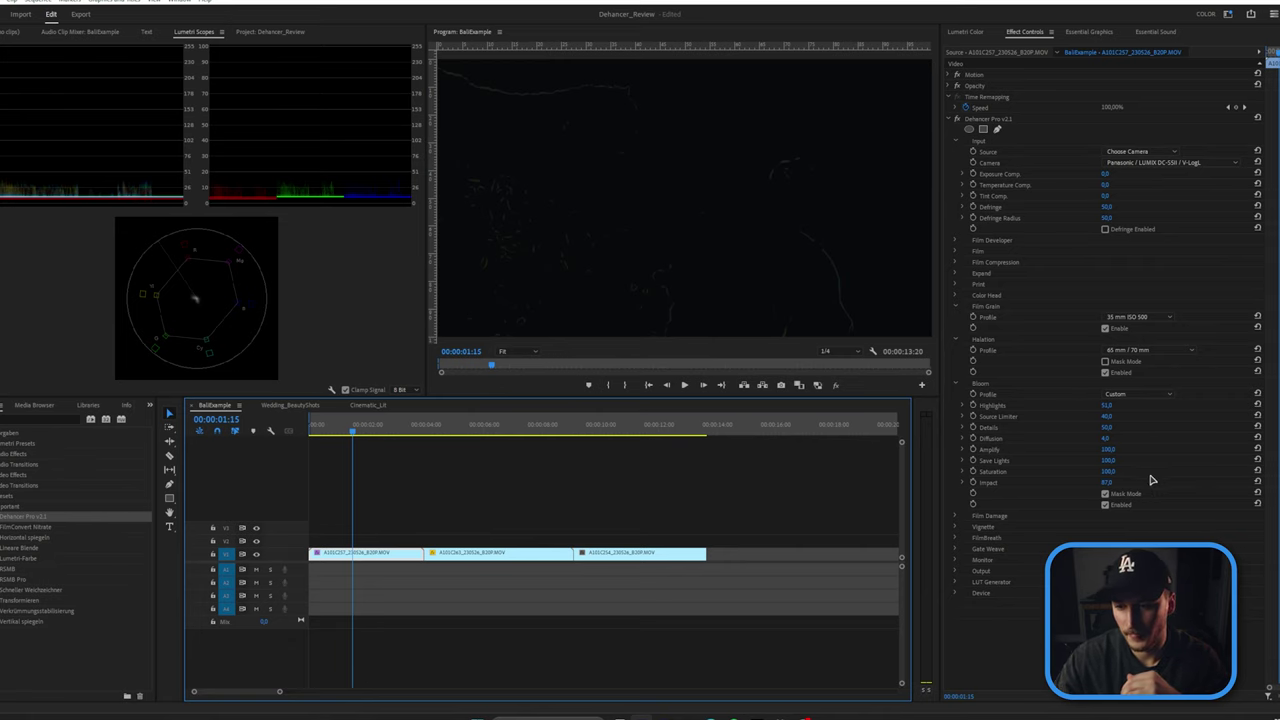
click(1126, 499)
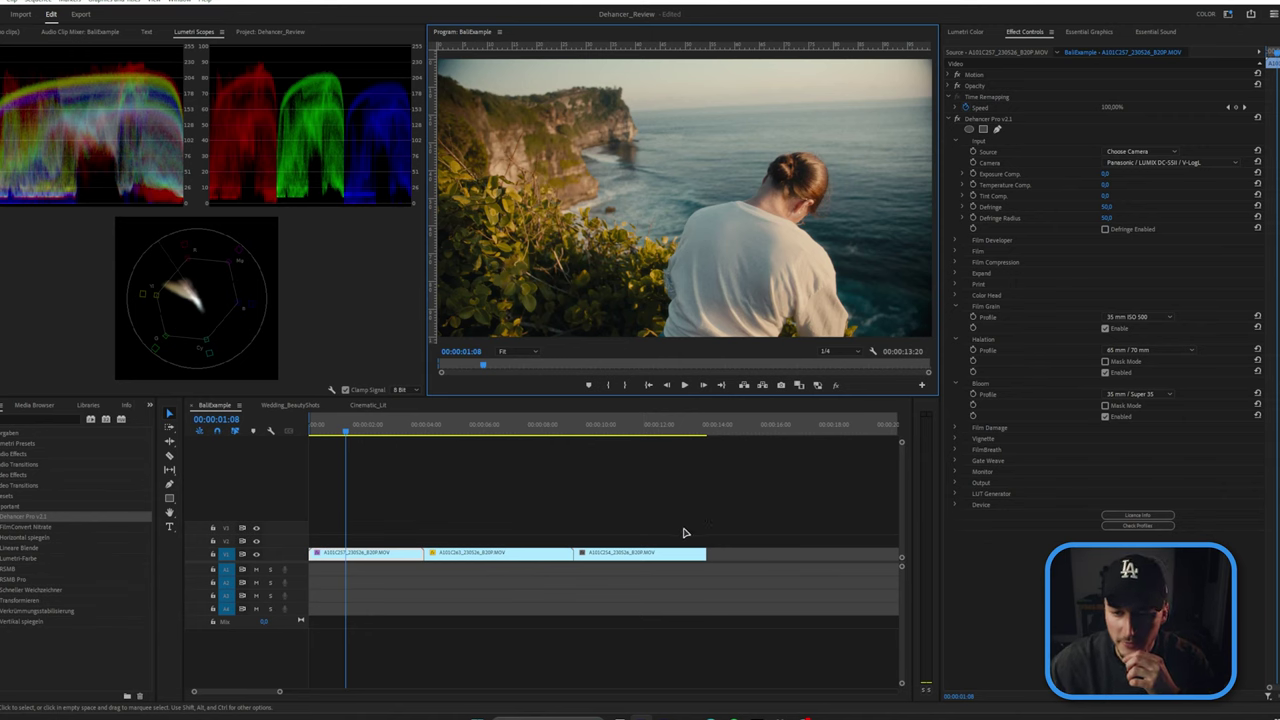
Step: Collapse the finished effect sections, enable Film Damage and change its profile to Custom
click(955, 384)
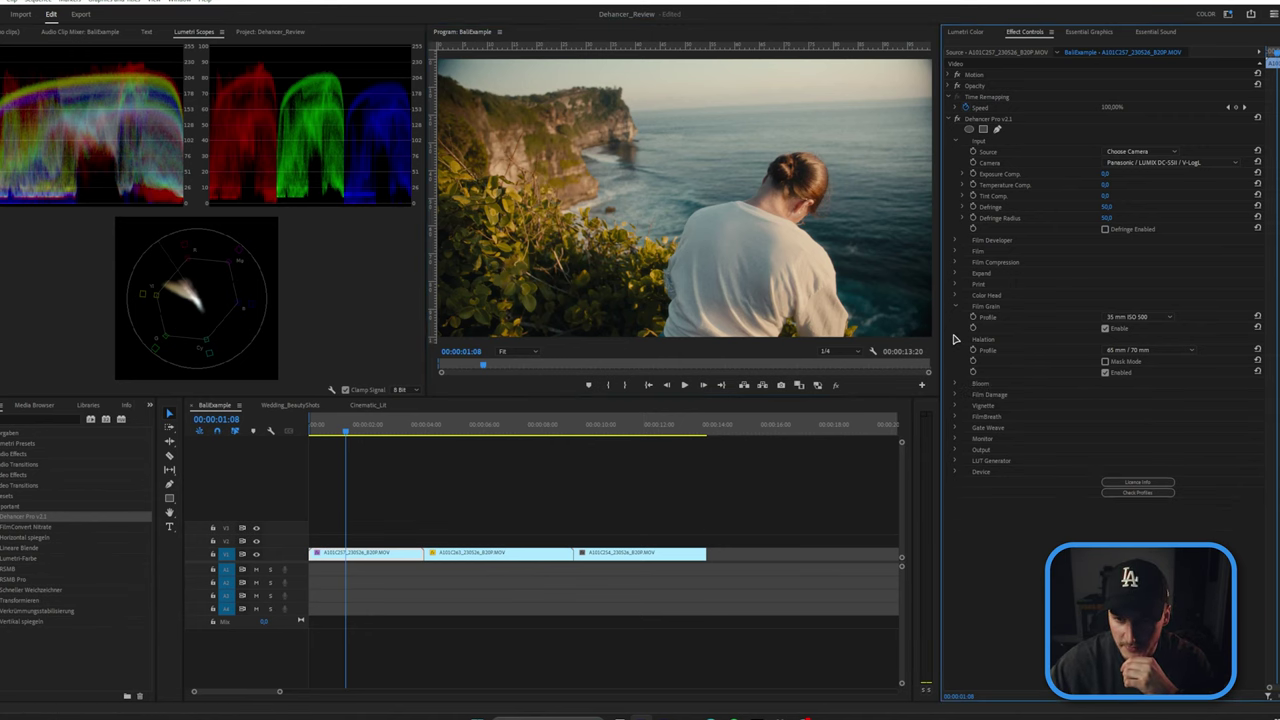
click(957, 340)
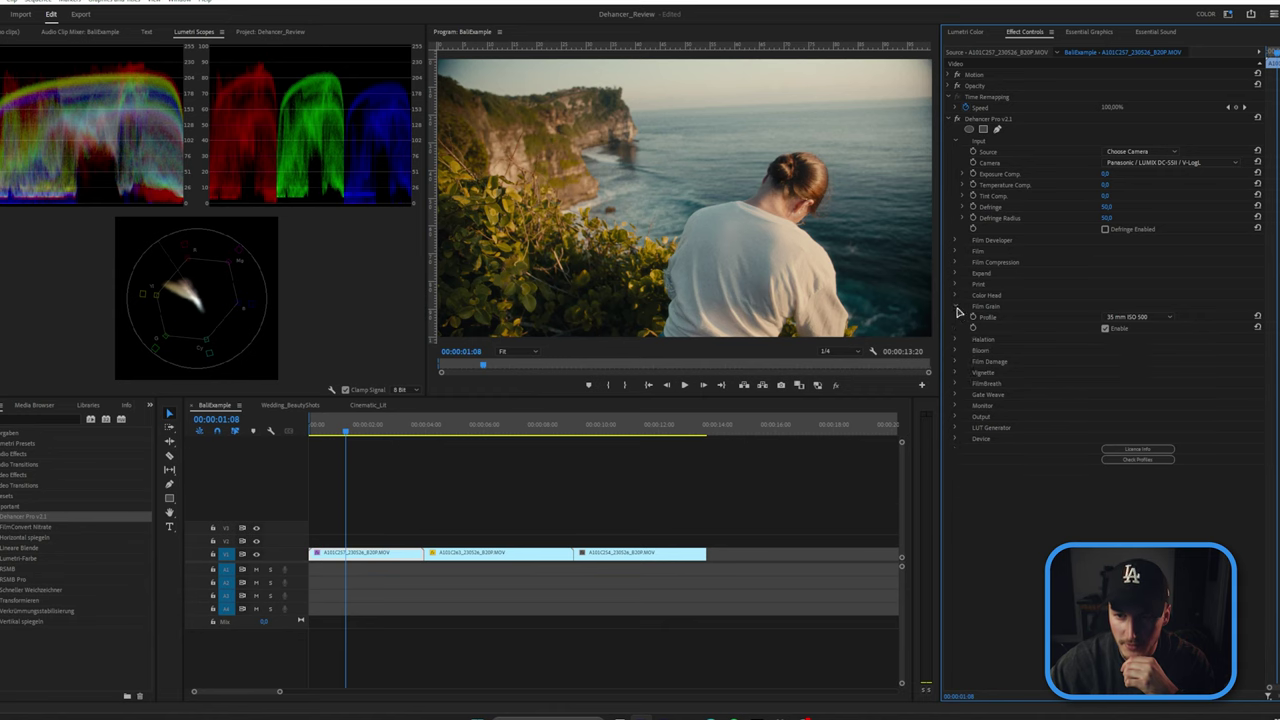
click(956, 307)
click(955, 340)
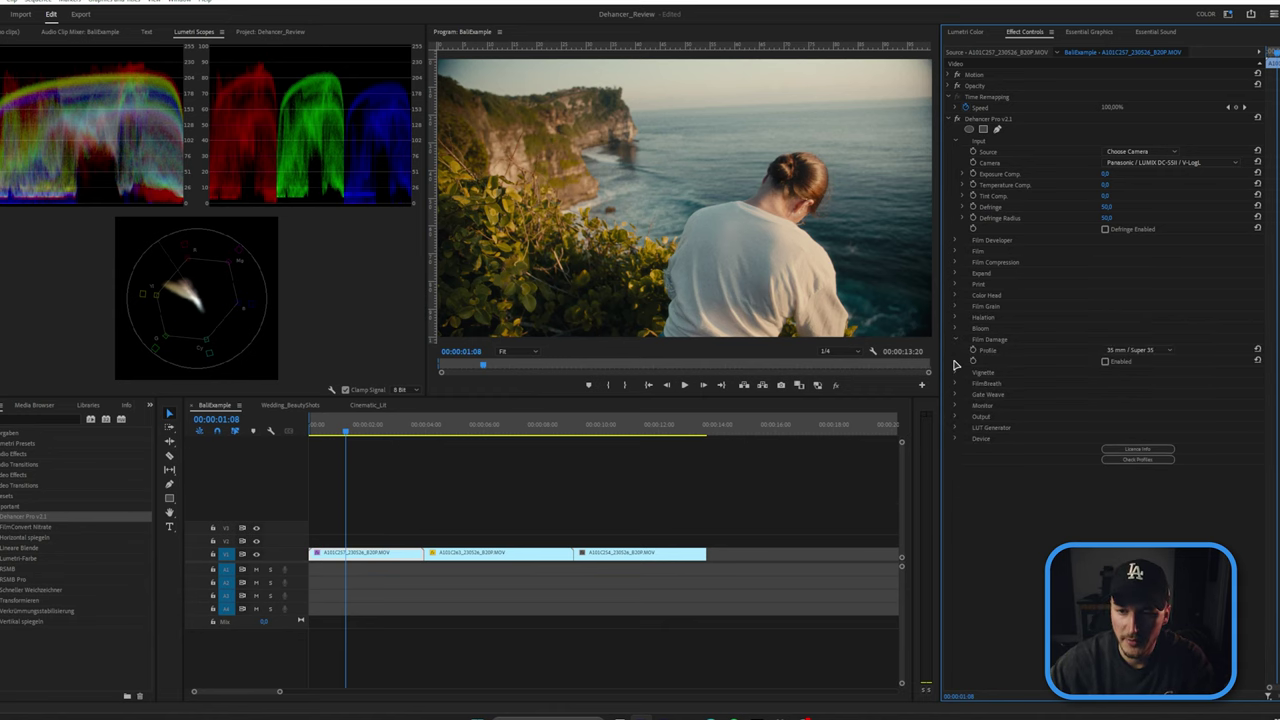
click(955, 384)
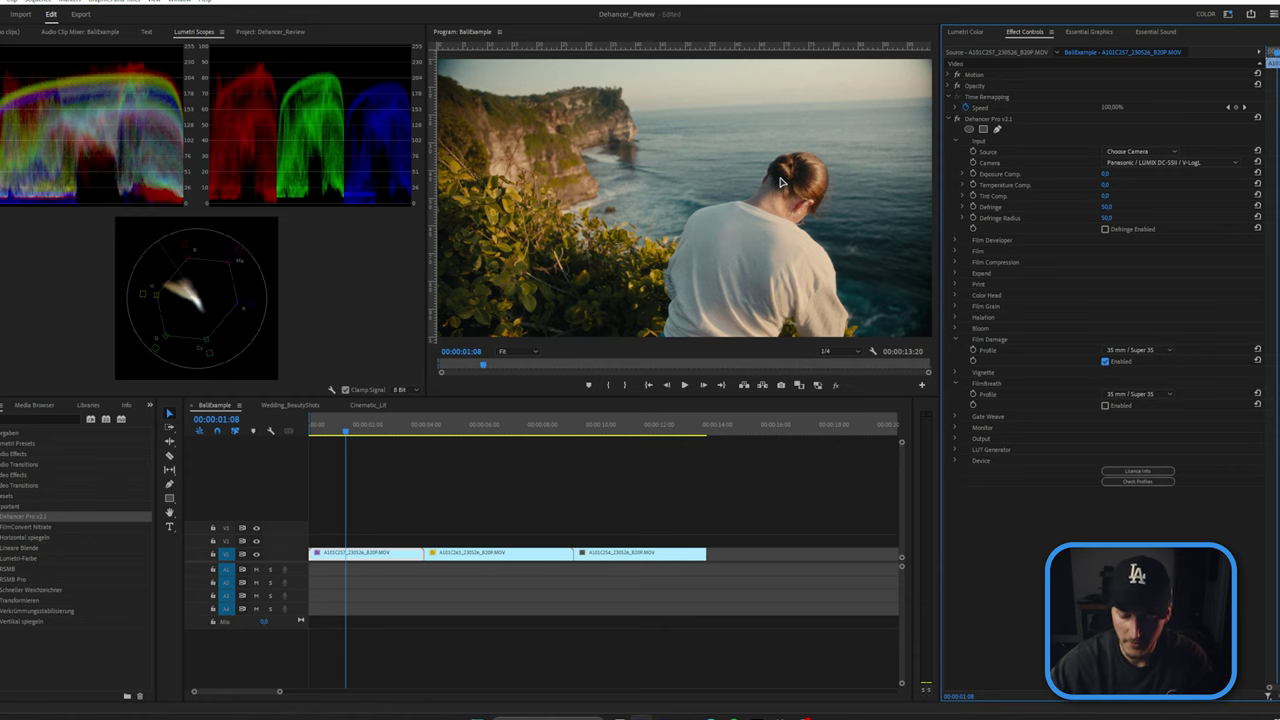
click(1132, 351)
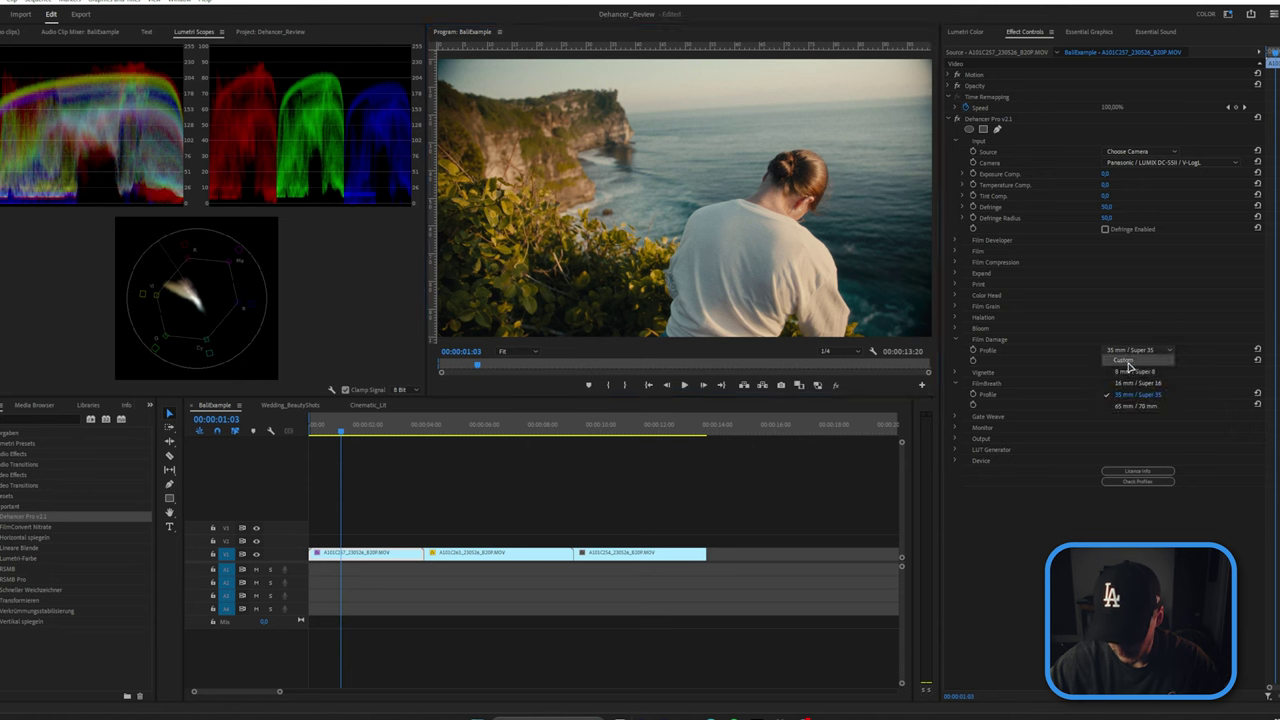
click(1129, 362)
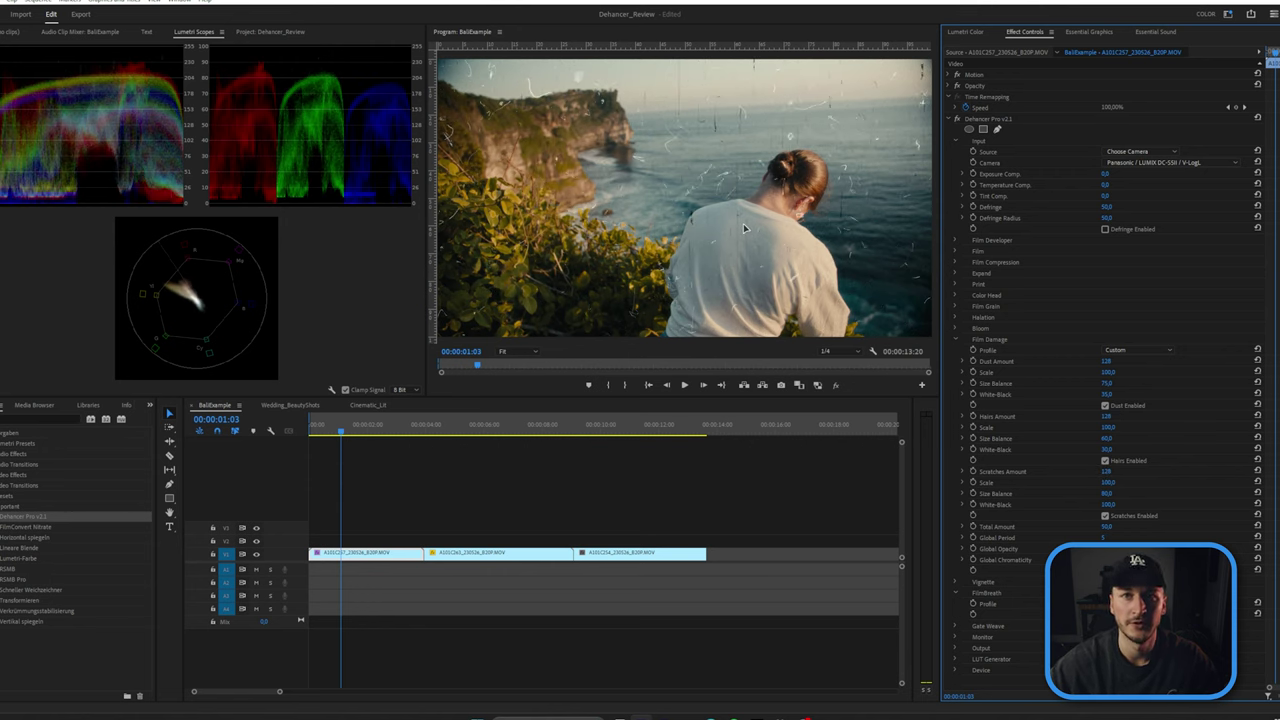
Step: Set the Film Damage profile to 65 mm / 70 mm and collapse its settings
click(1145, 351)
click(1122, 360)
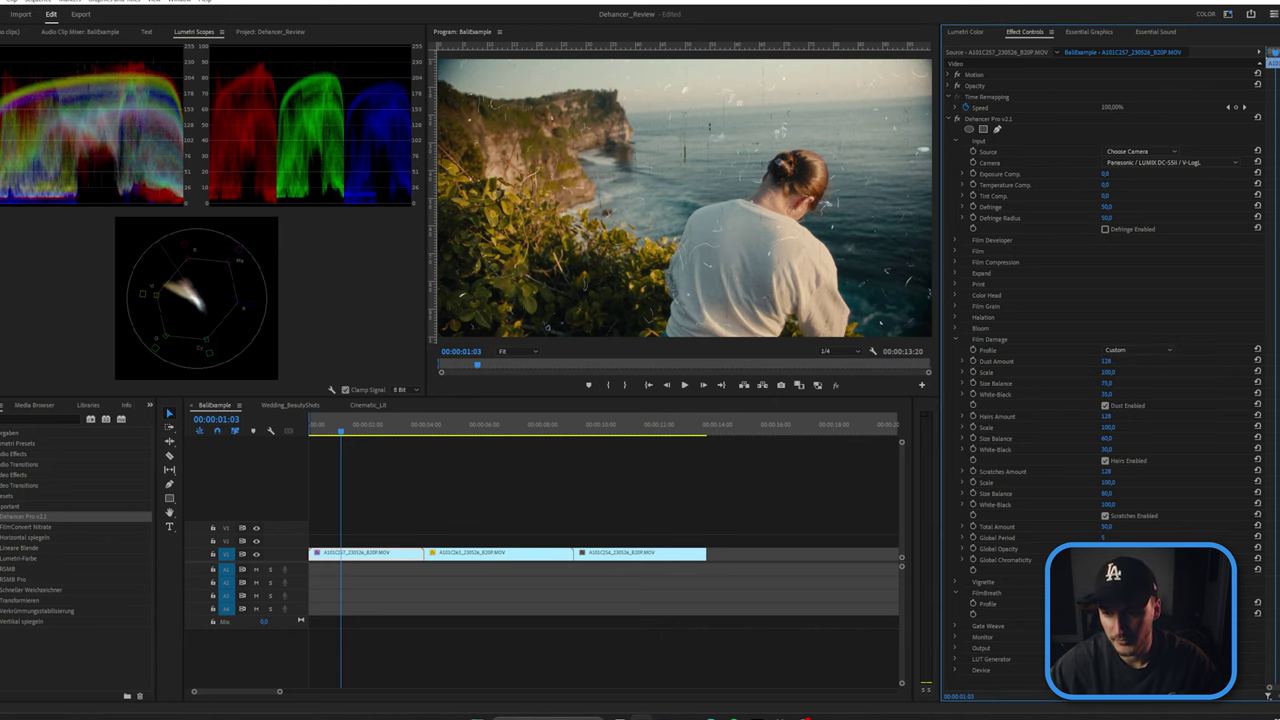
click(1122, 352)
click(1138, 407)
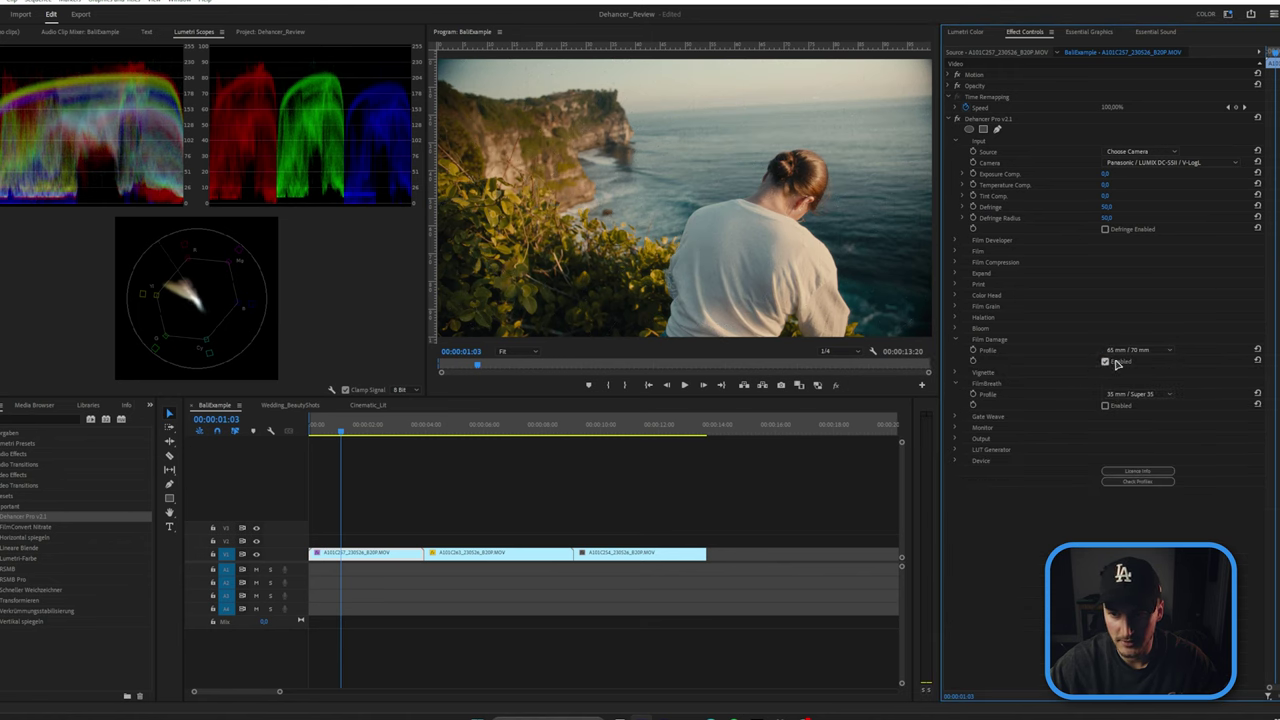
click(958, 340)
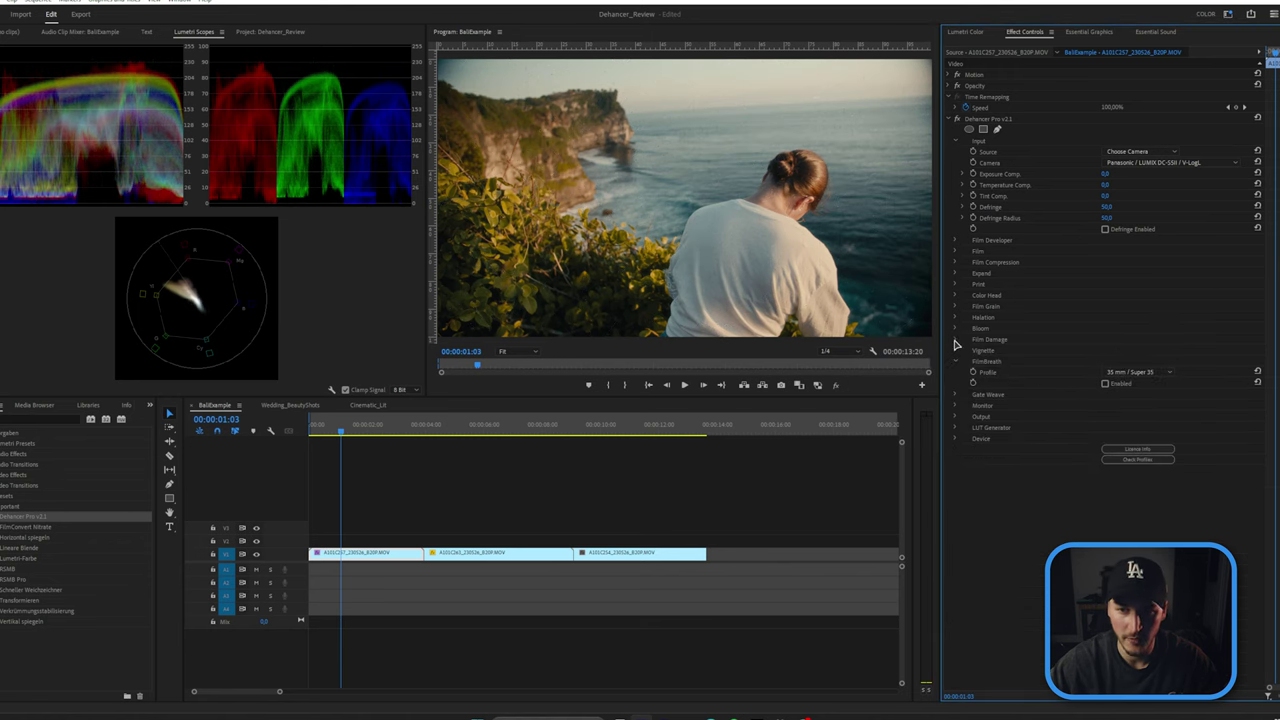
Step: Show the Vignette settings, set the FilmBreath profile to 16 mm / Super 16 and leave FilmBreath disabled after testing it
click(957, 350)
click(1131, 450)
click(1131, 452)
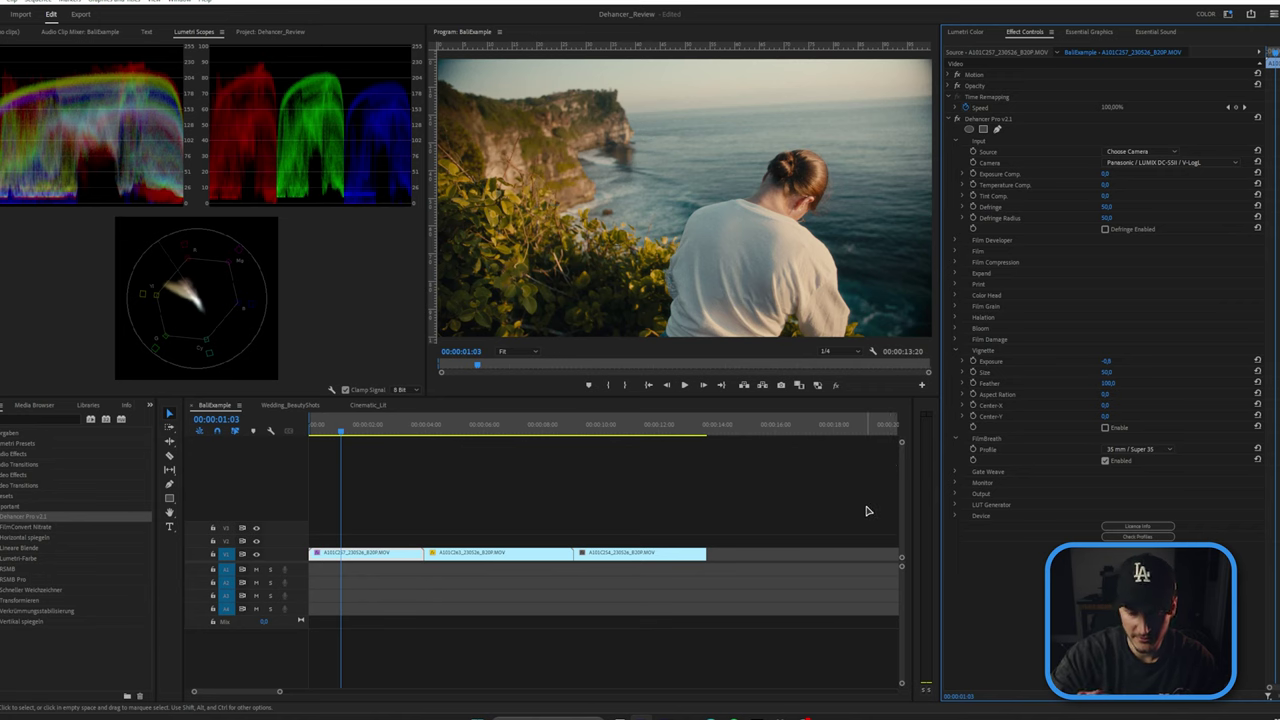
click(1131, 450)
click(1130, 459)
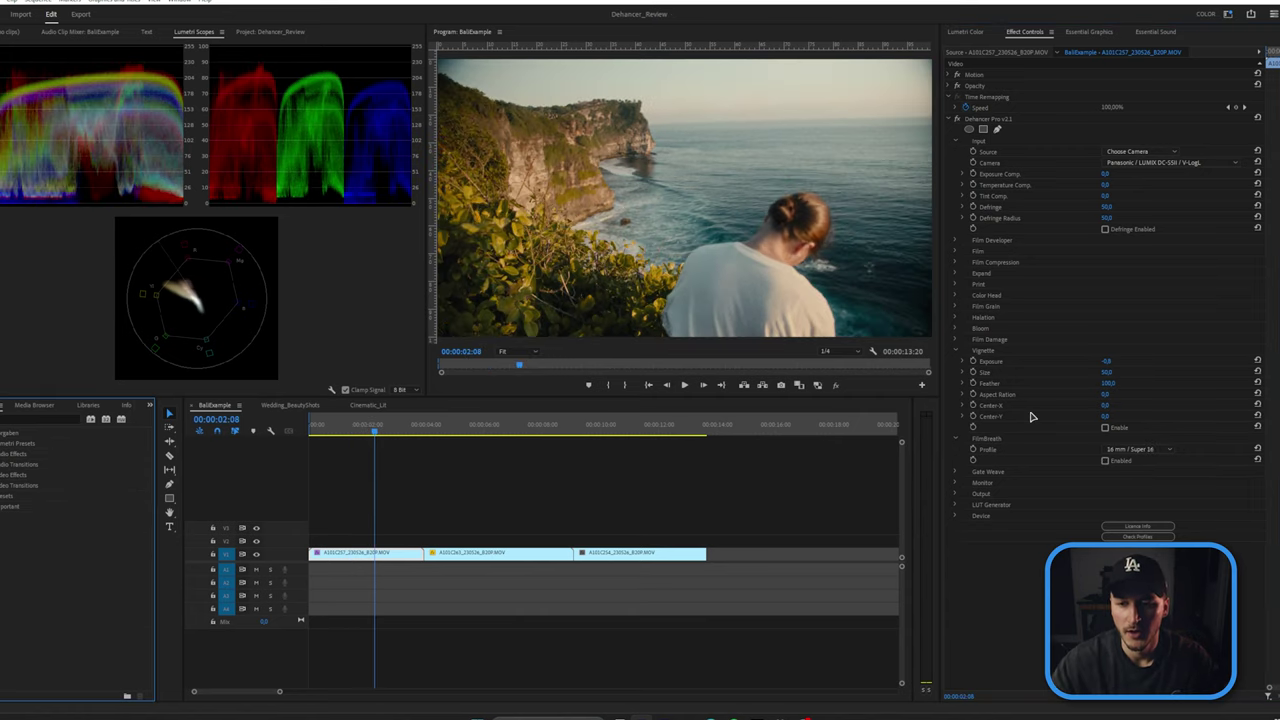
Step: Enable Gate Weave with the 8 mm / Super 8 profile and play the clip to check the movement
click(956, 471)
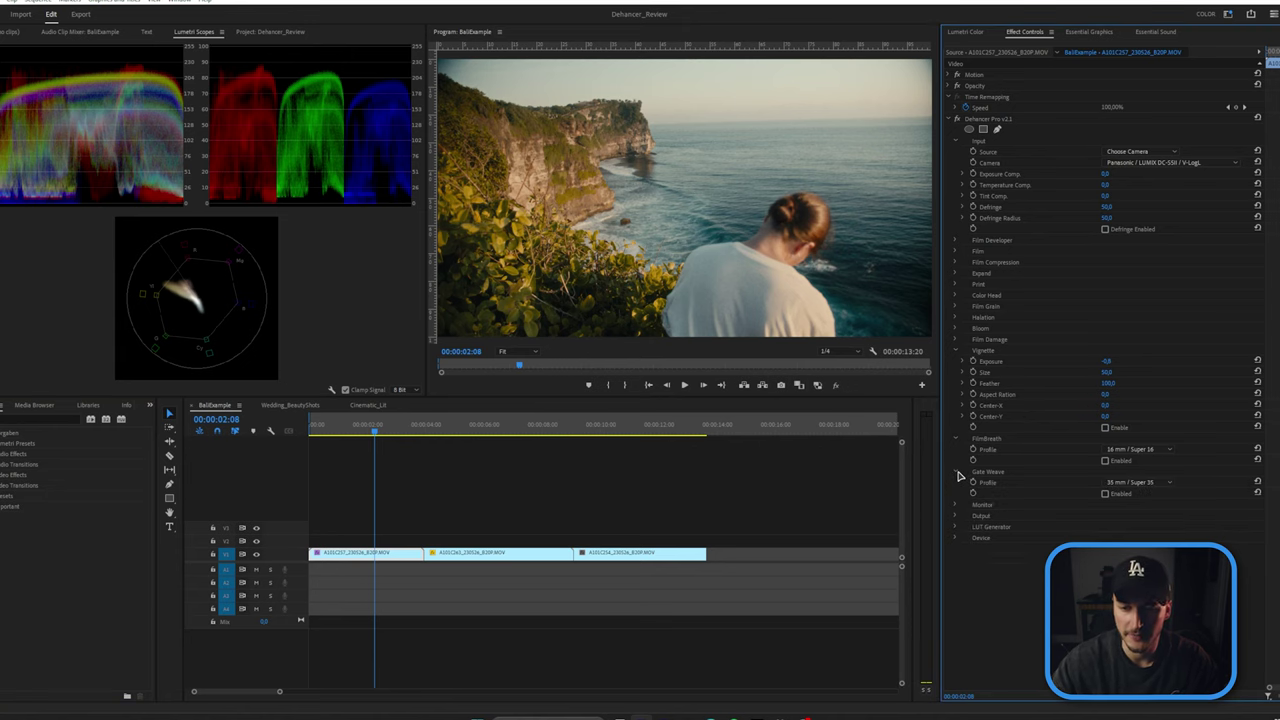
click(1115, 496)
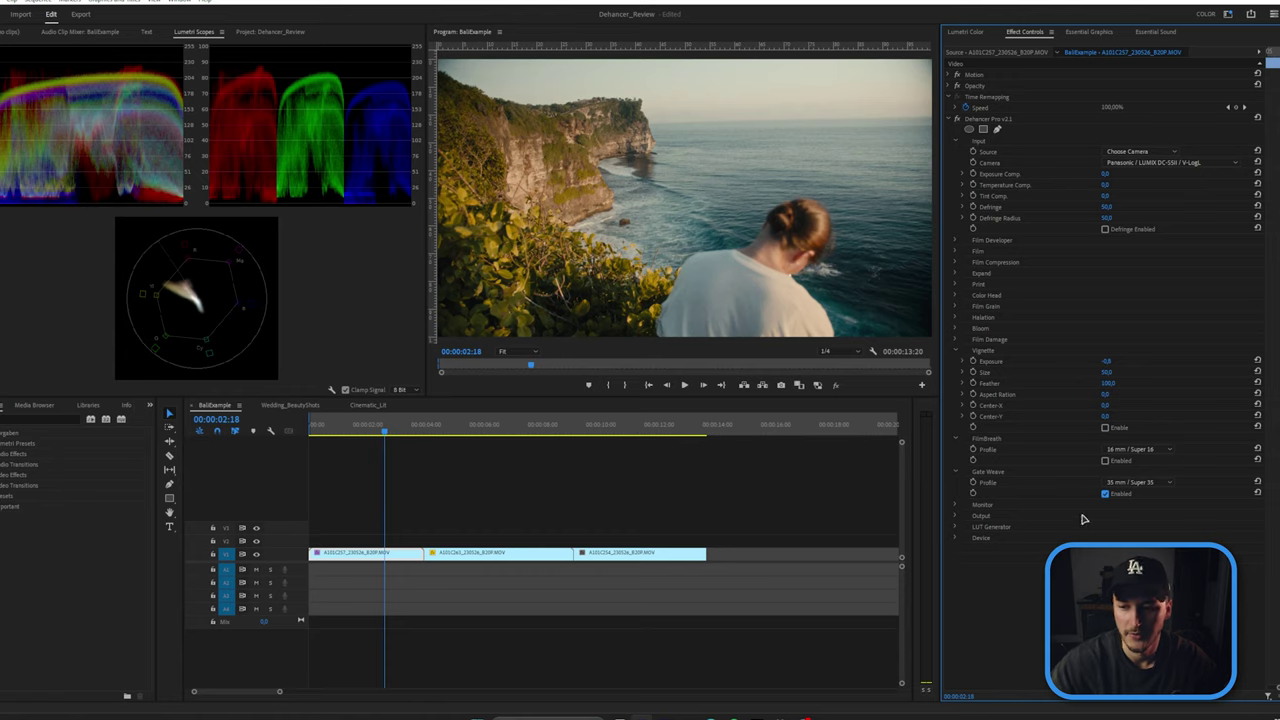
click(1135, 482)
click(1135, 500)
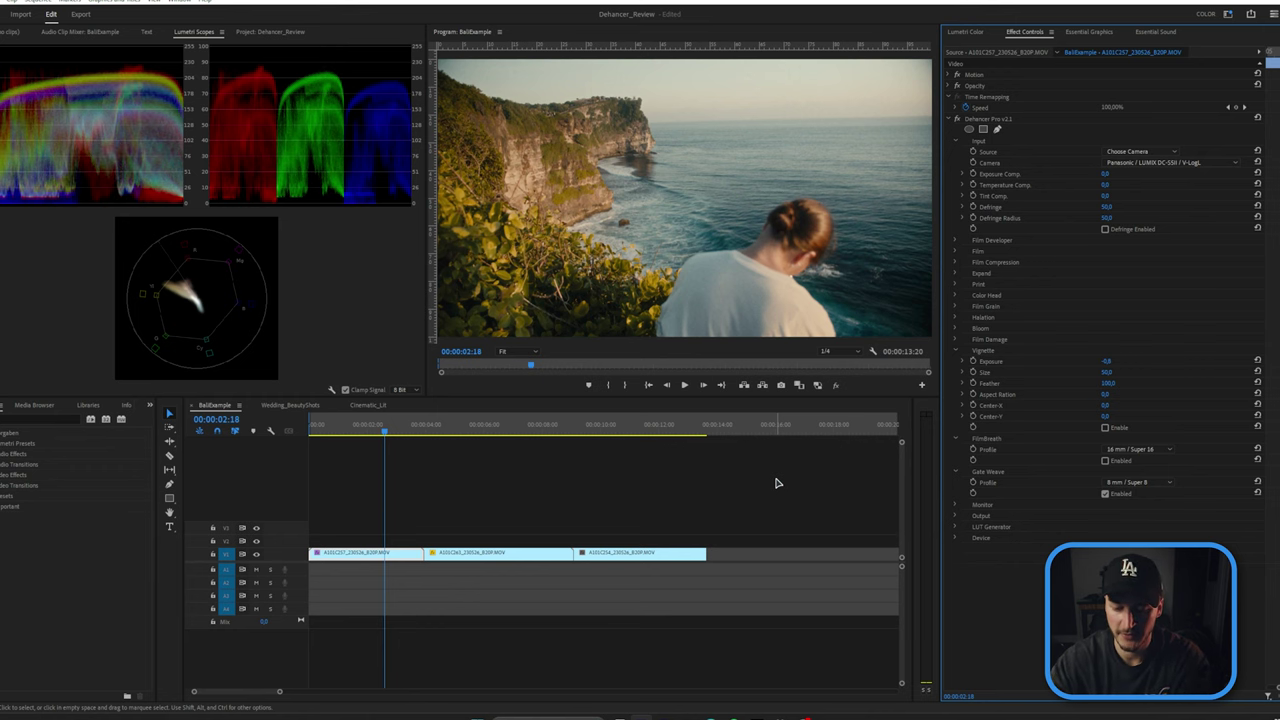
key(space)
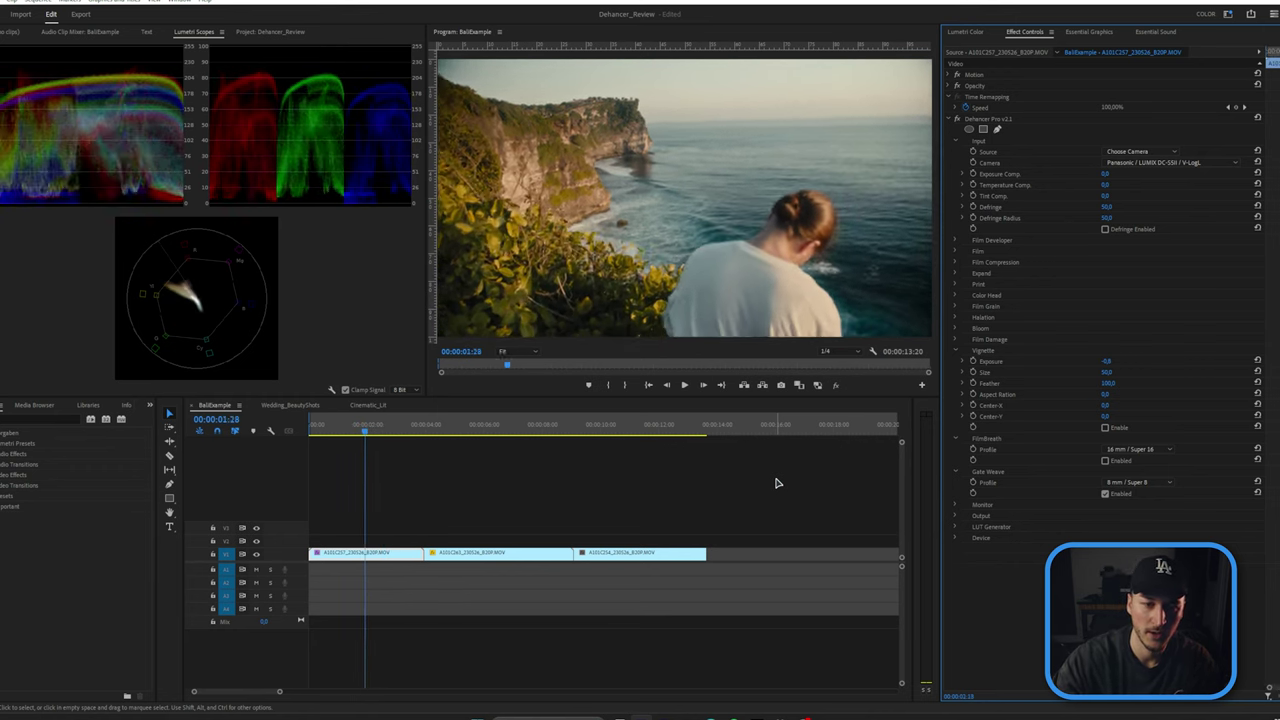
Step: Change the Gate Weave profile to Custom, raise its Rotation and play the clip, then collapse the section
click(1125, 482)
click(1115, 493)
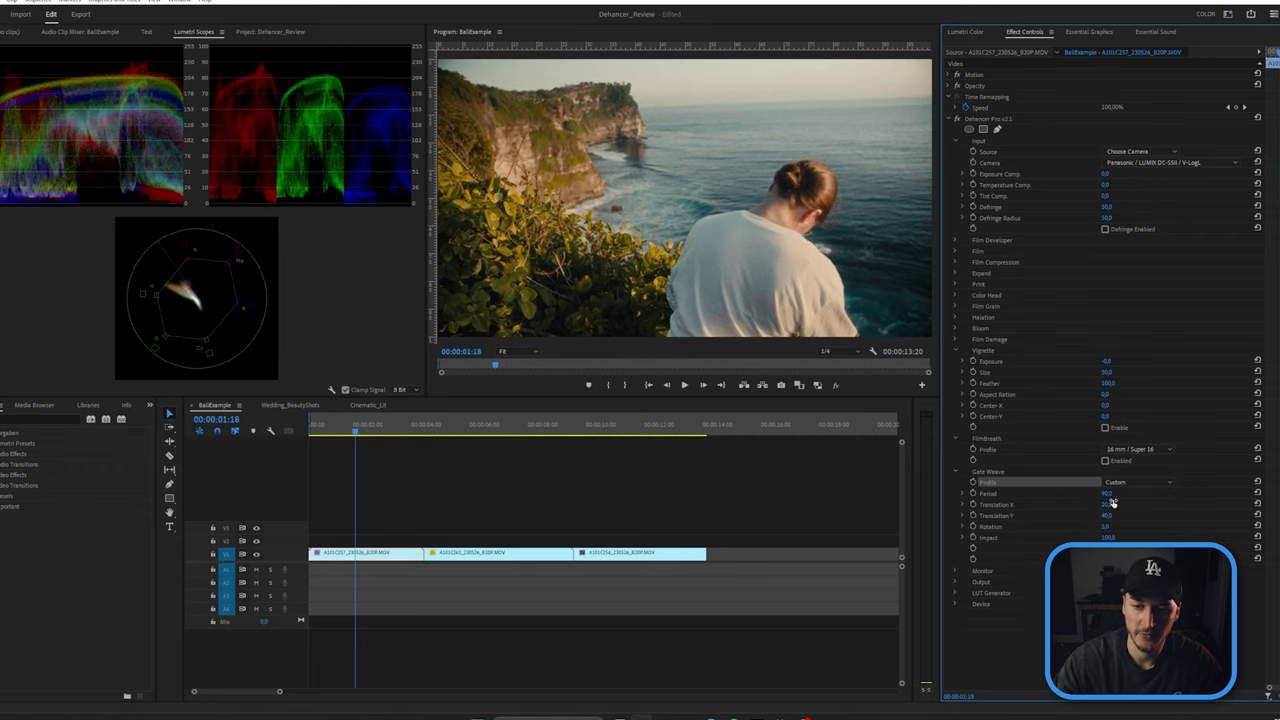
click(1109, 504)
drag(1112, 530, 1130, 530)
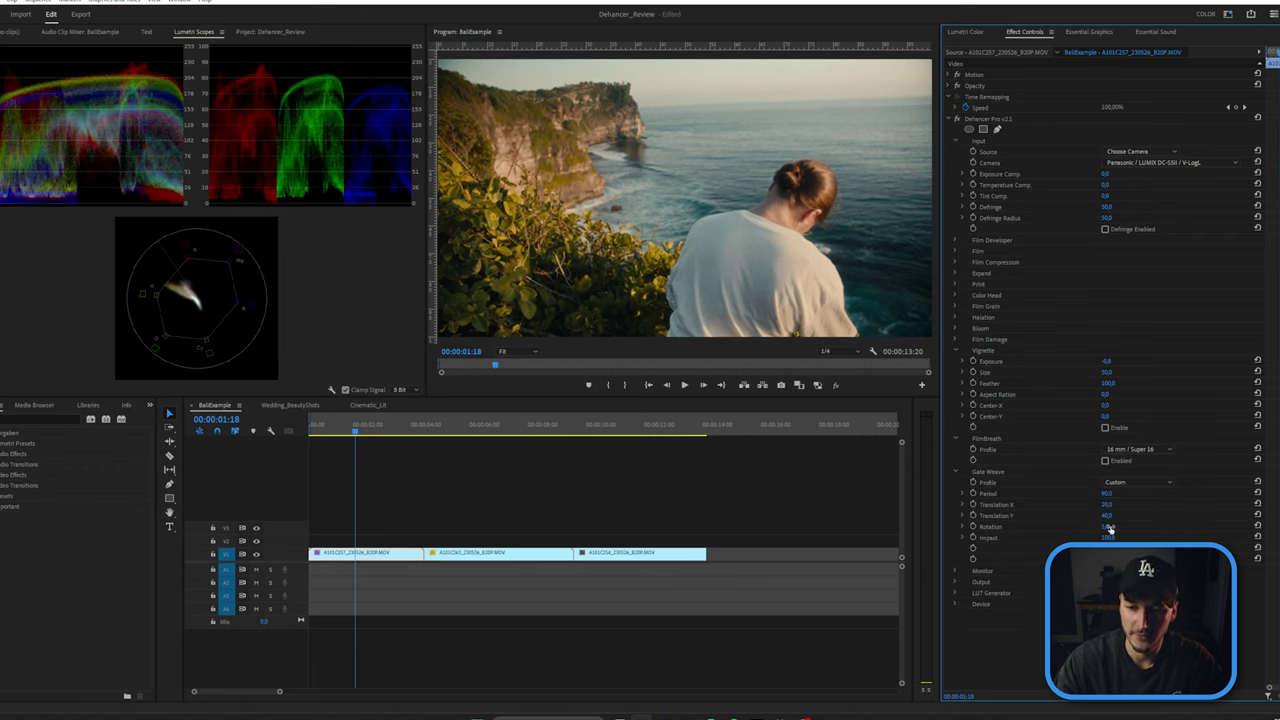
key(space)
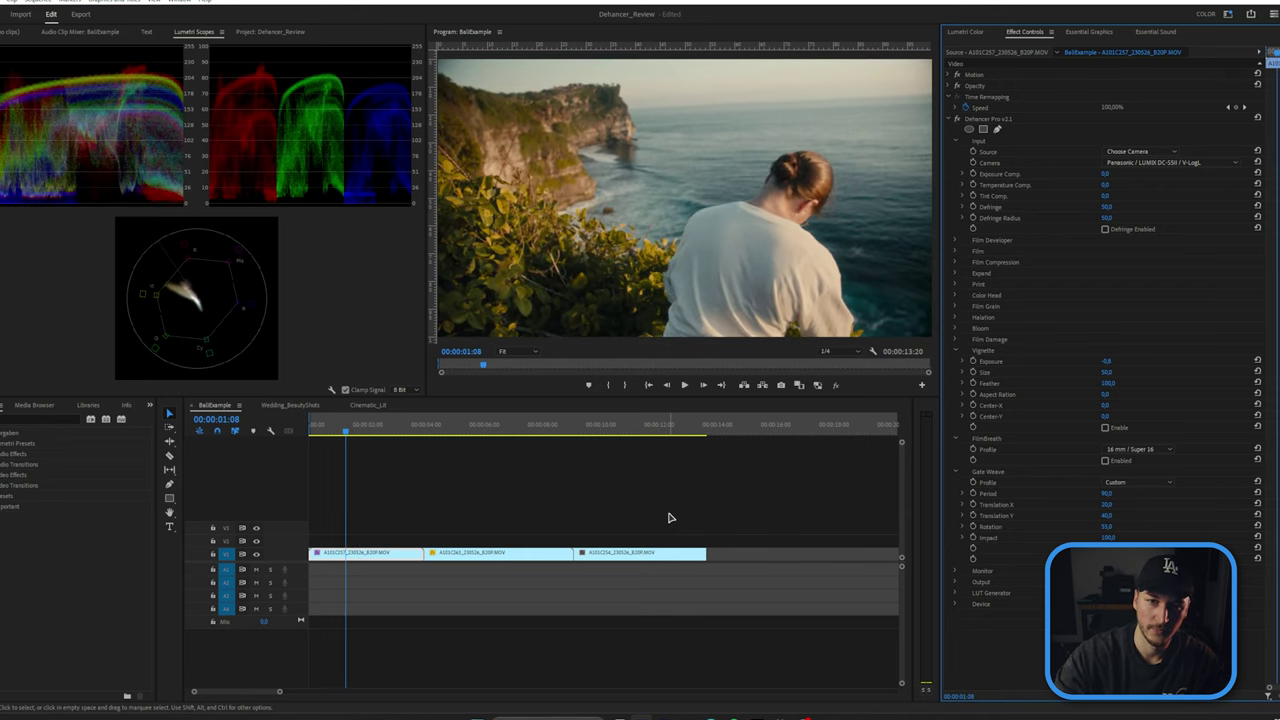
click(1040, 470)
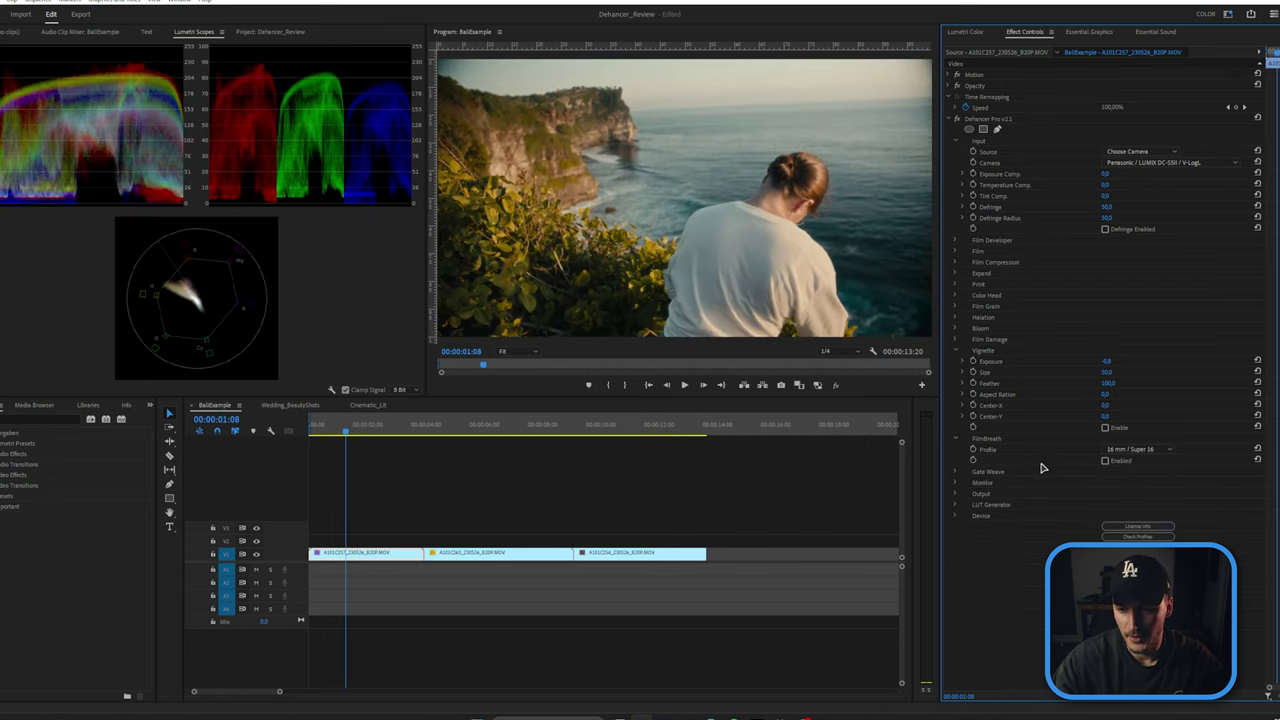
Step: Check the clip with the False Color IRE, 16 zones monitor, turn it off and show the Output settings instead
click(956, 484)
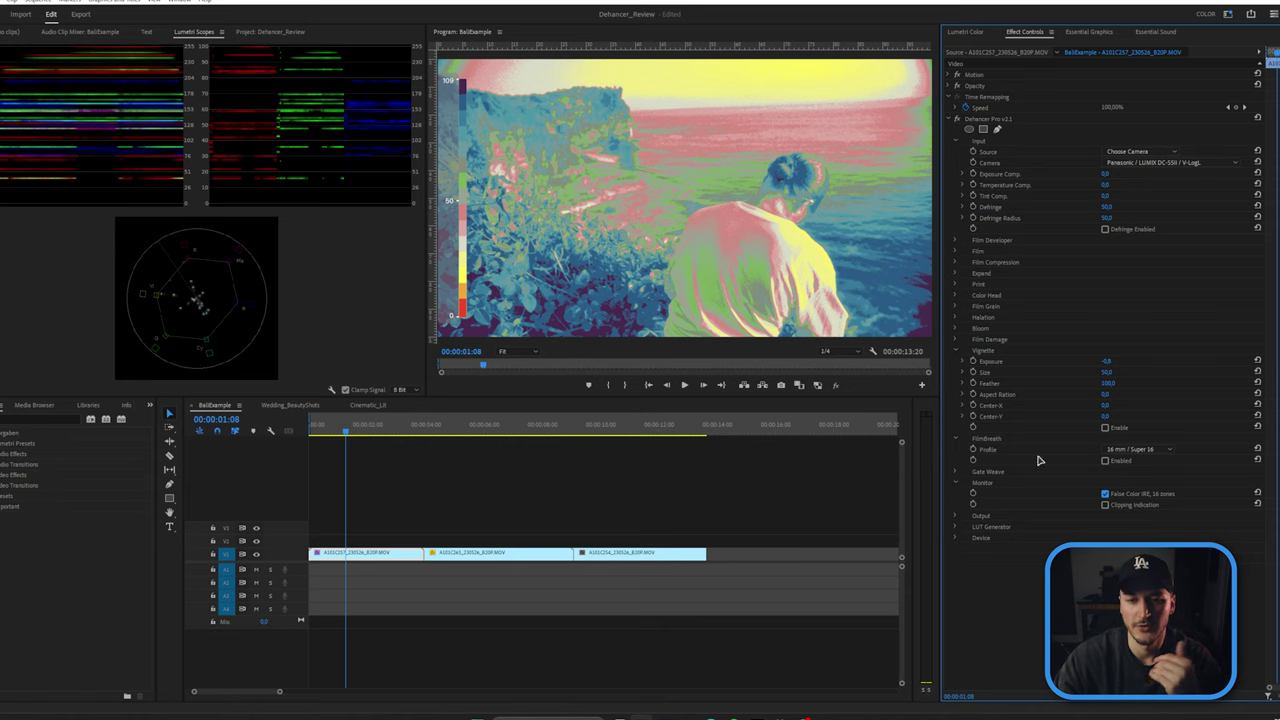
click(1105, 493)
click(956, 516)
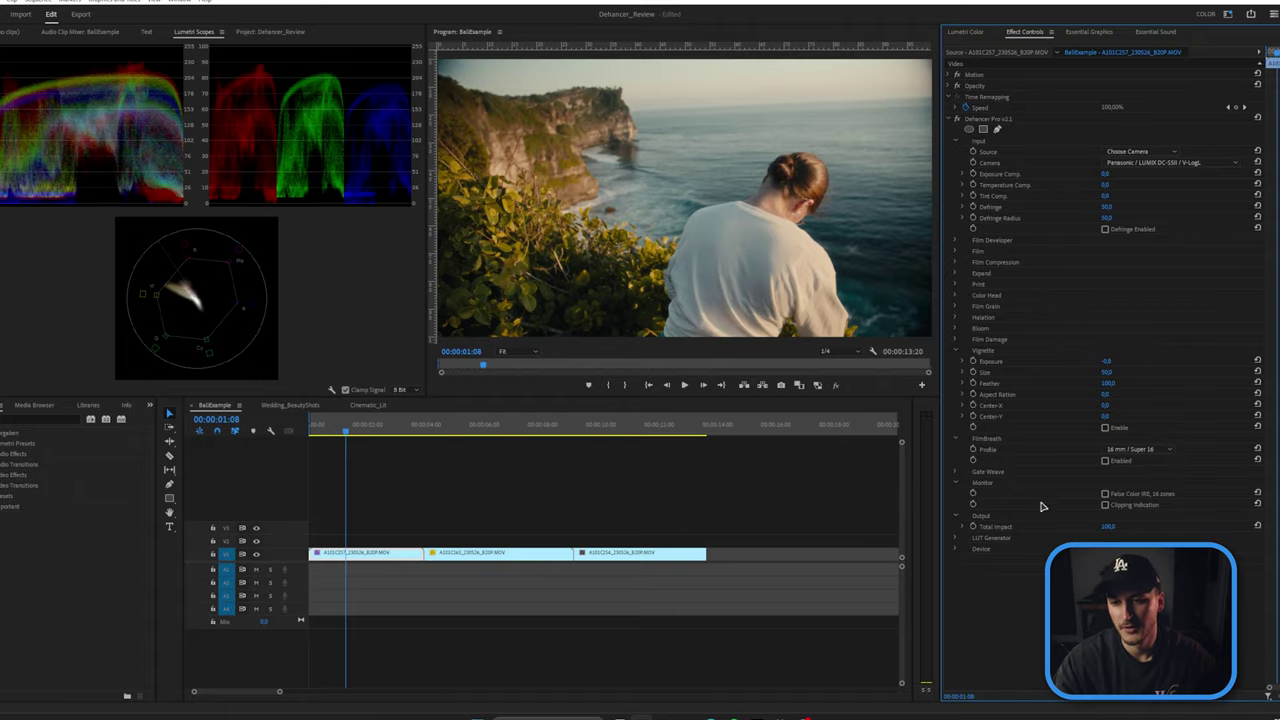
click(957, 484)
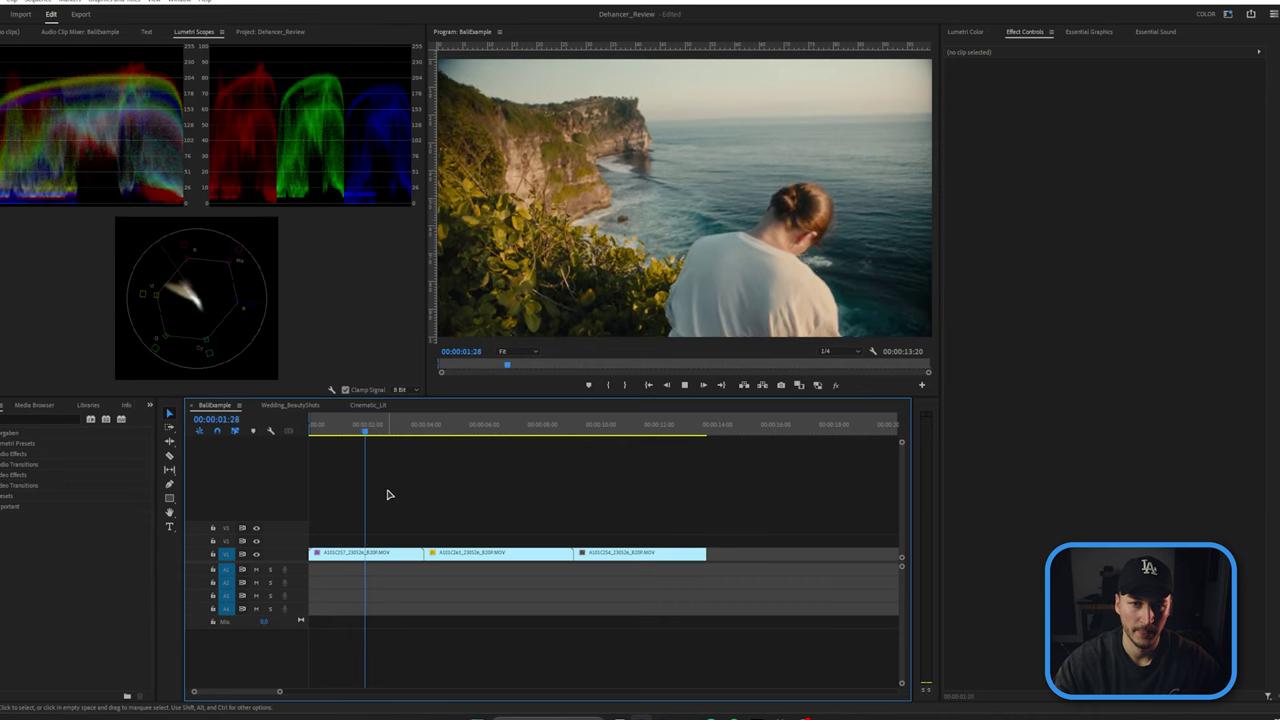
Step: Stop playback, set the playback resolution to Full and play the sequence from the start to check performance
key(space)
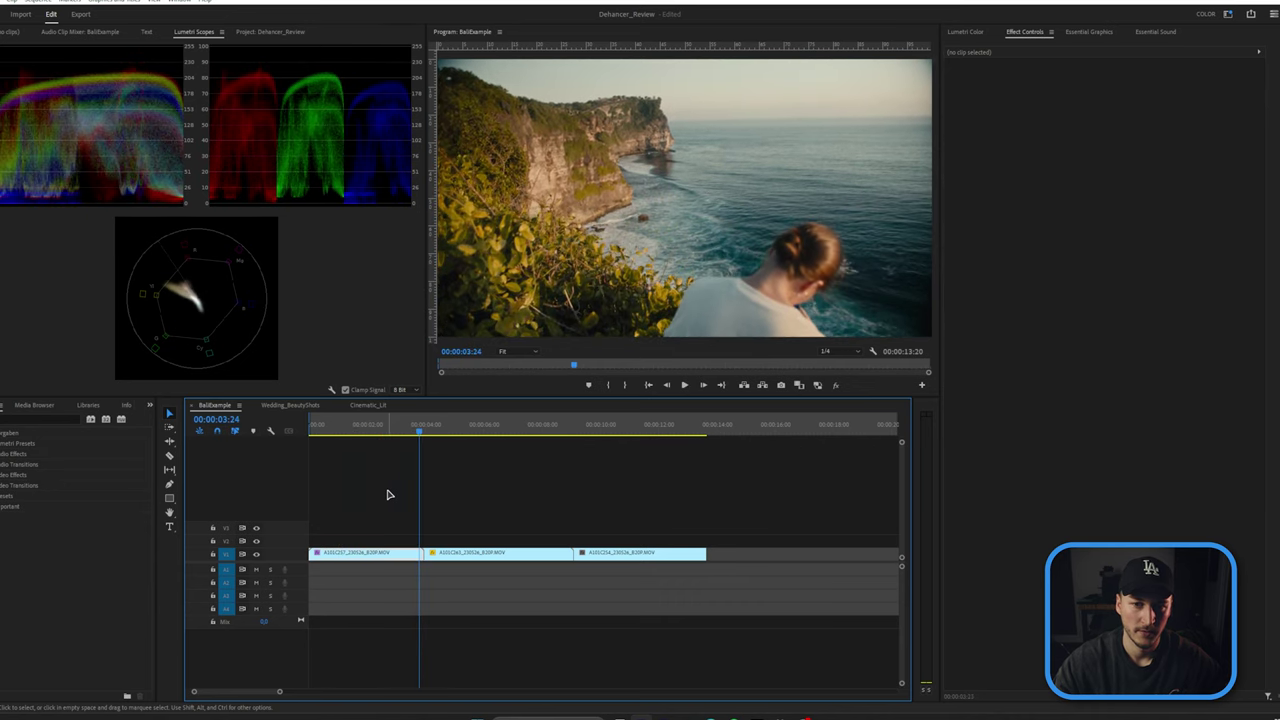
click(848, 352)
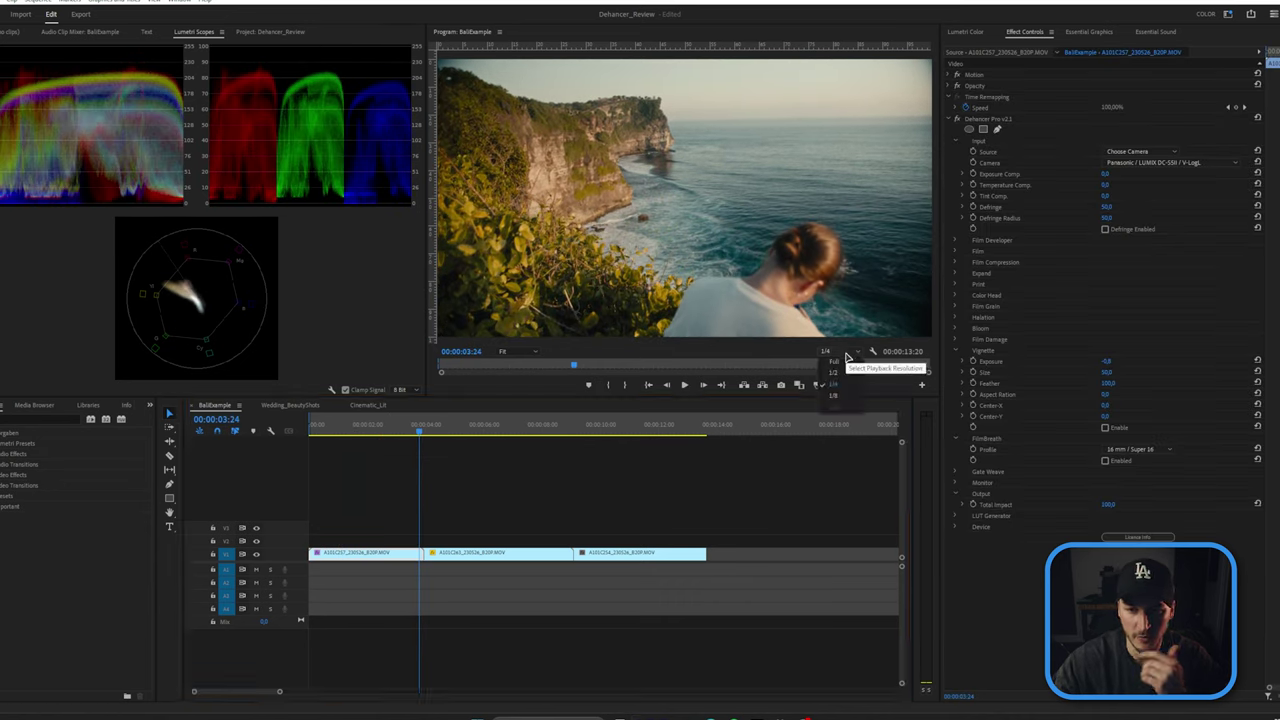
click(835, 361)
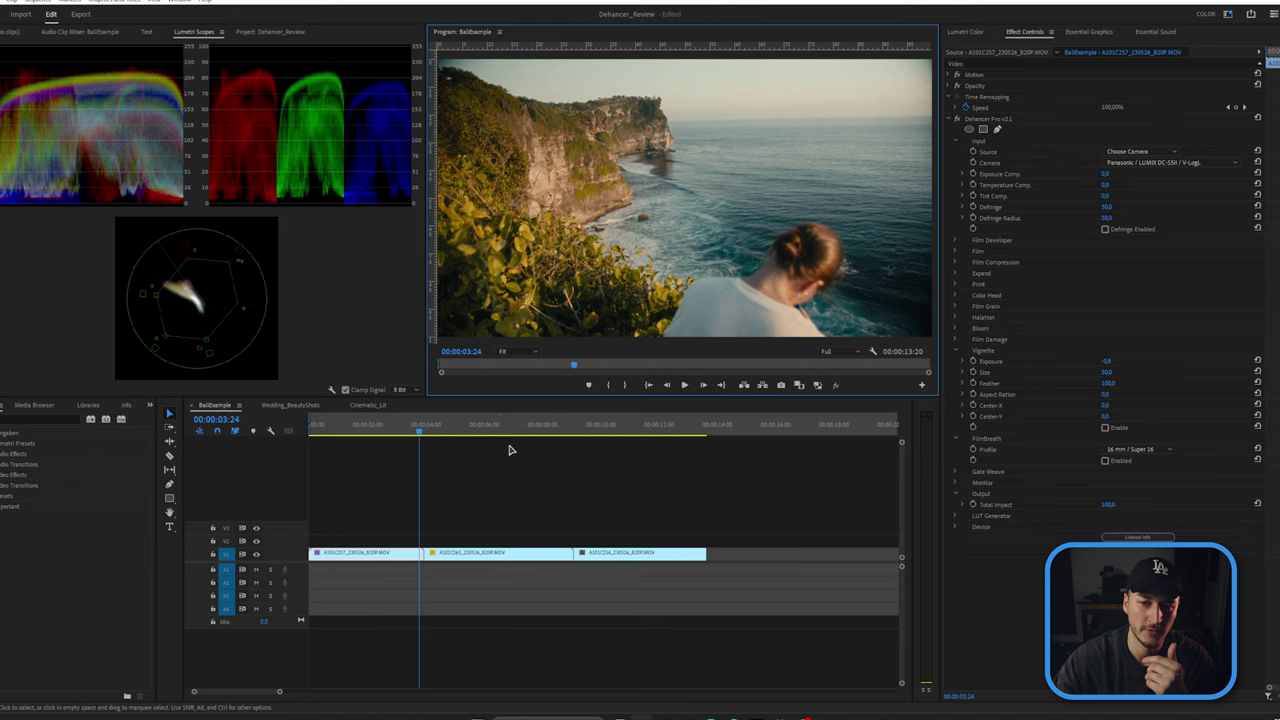
click(322, 426)
drag(322, 426, 300, 428)
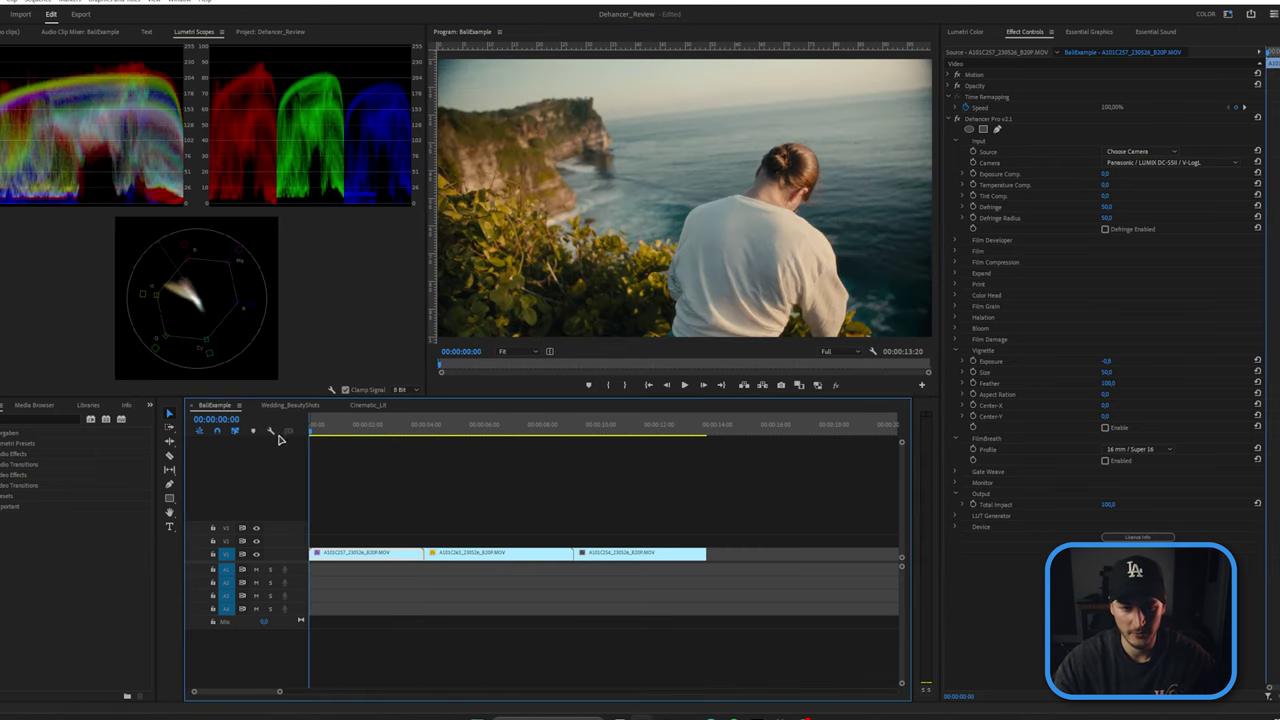
click(463, 480)
key(space)
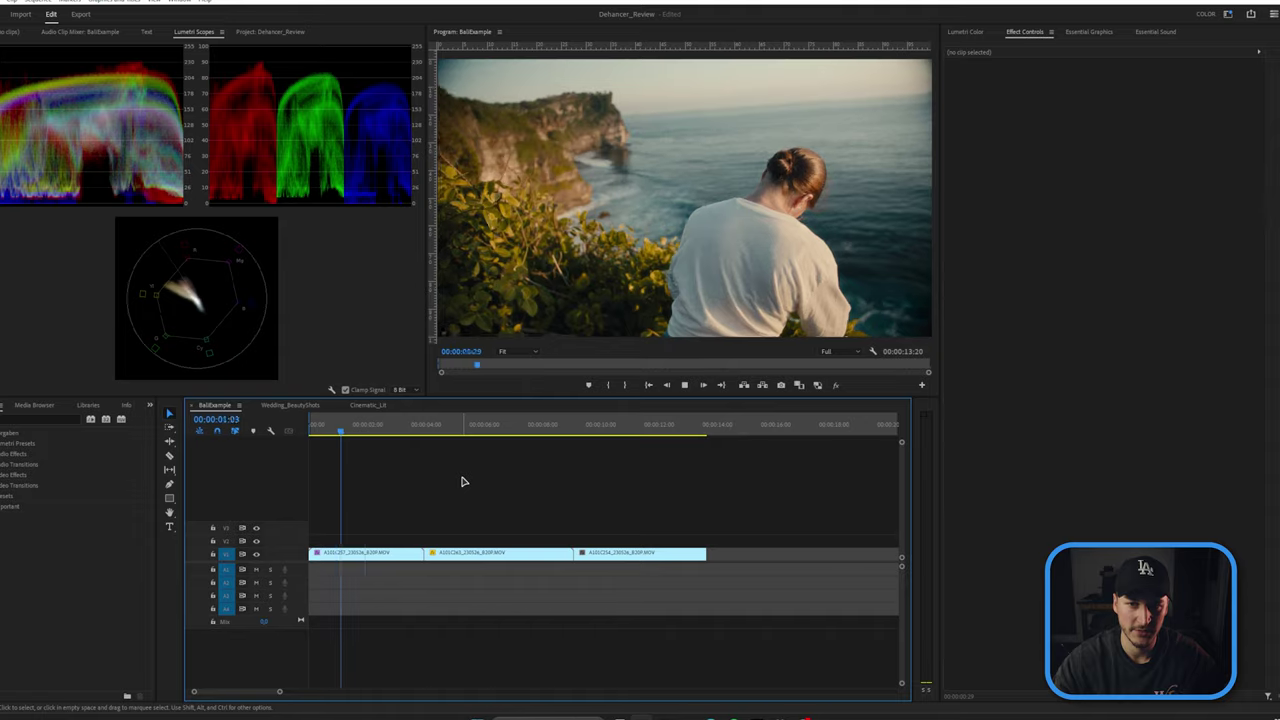
key(space)
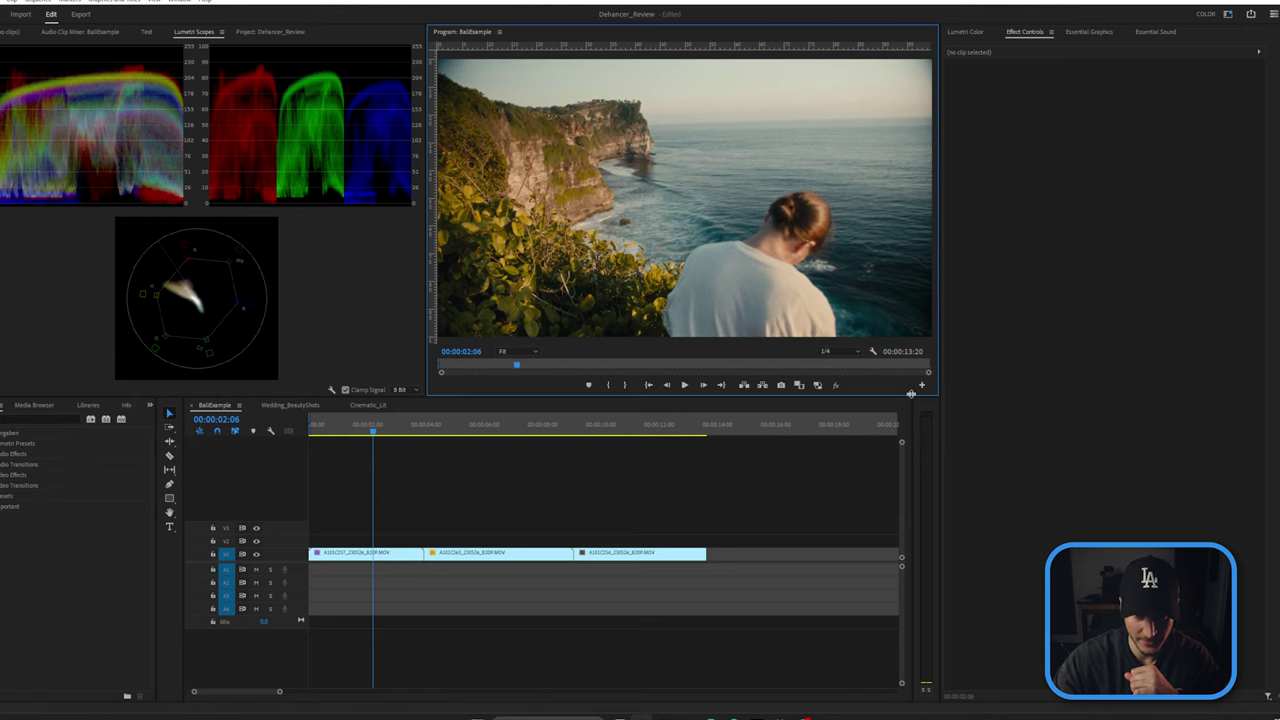
Step: Look at the Program Monitor's Paused Resolution options without changing them
click(876, 351)
mouse_move(953, 395)
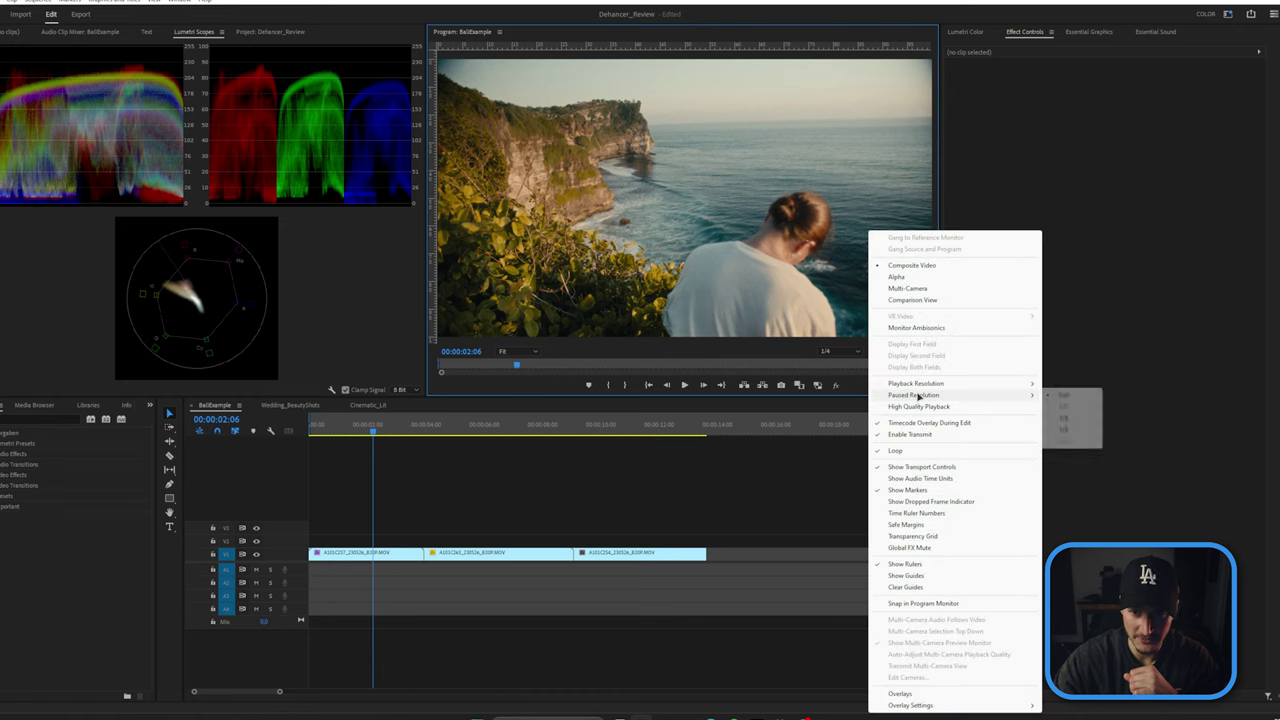
click(608, 459)
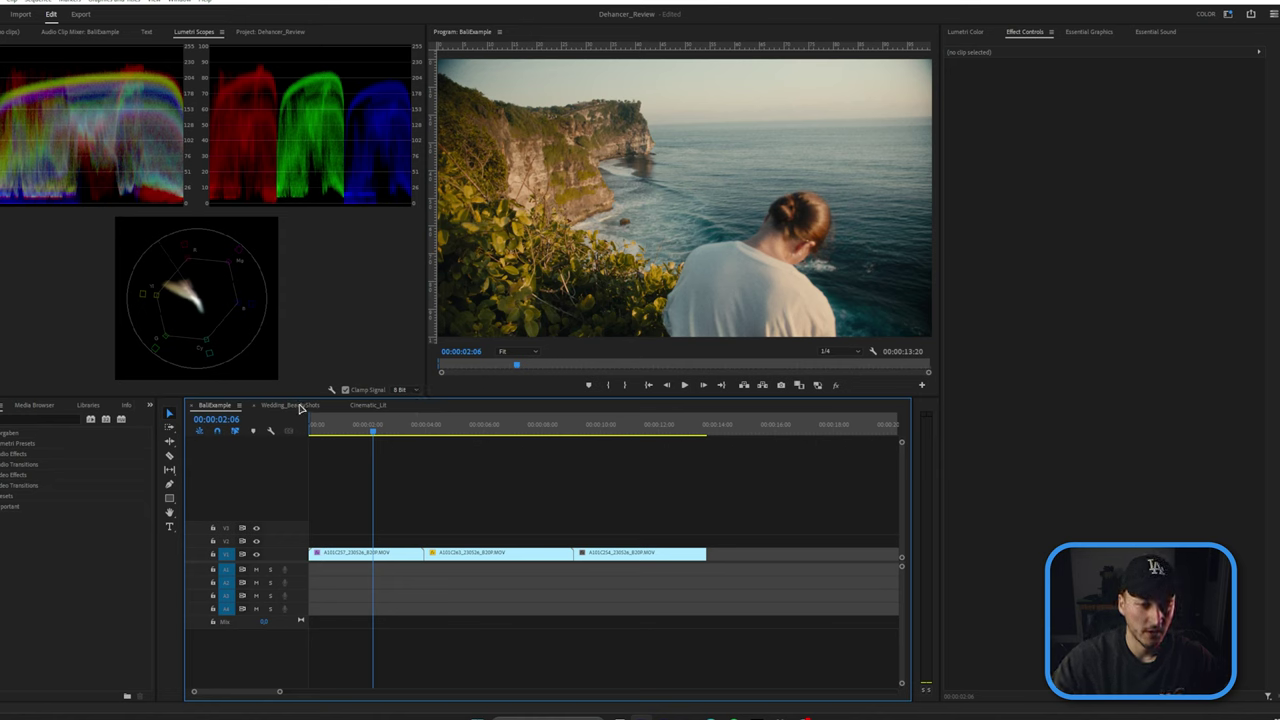
Step: Copy the Dehancer Pro effect from the first clip and paste it onto the third clip of the BaliExample sequence
click(415, 556)
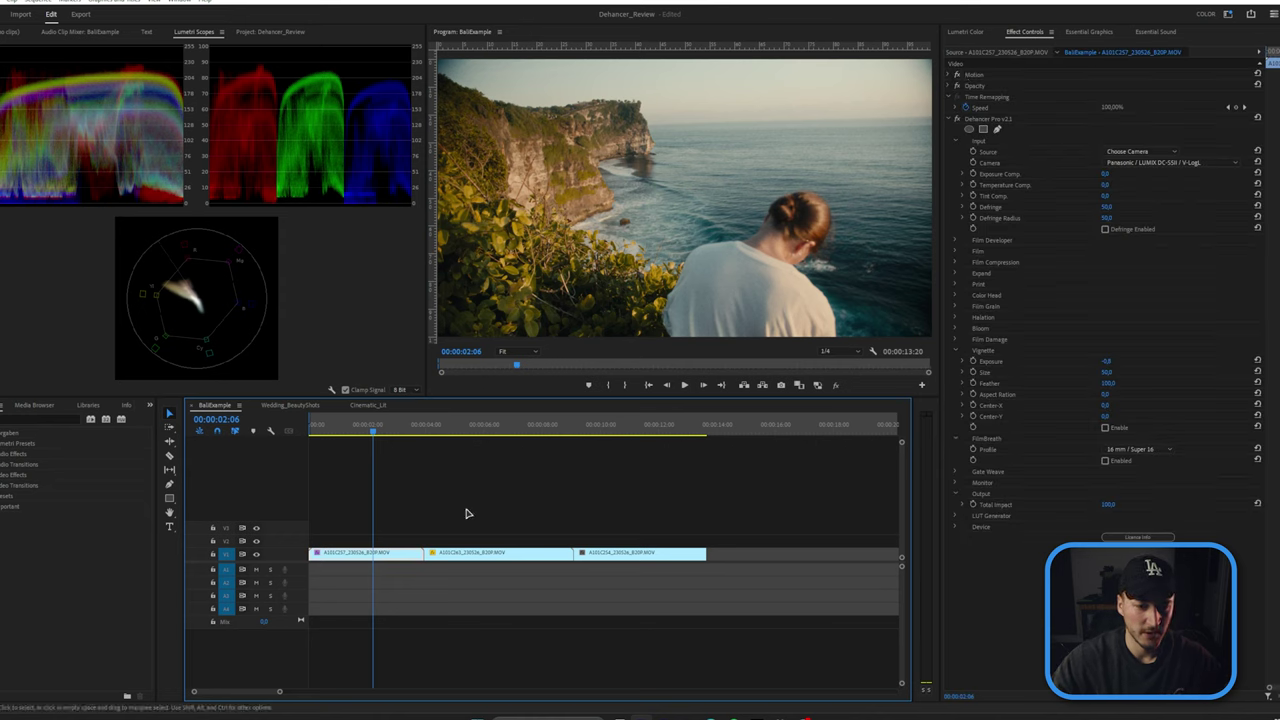
click(1015, 122)
drag(604, 432, 628, 432)
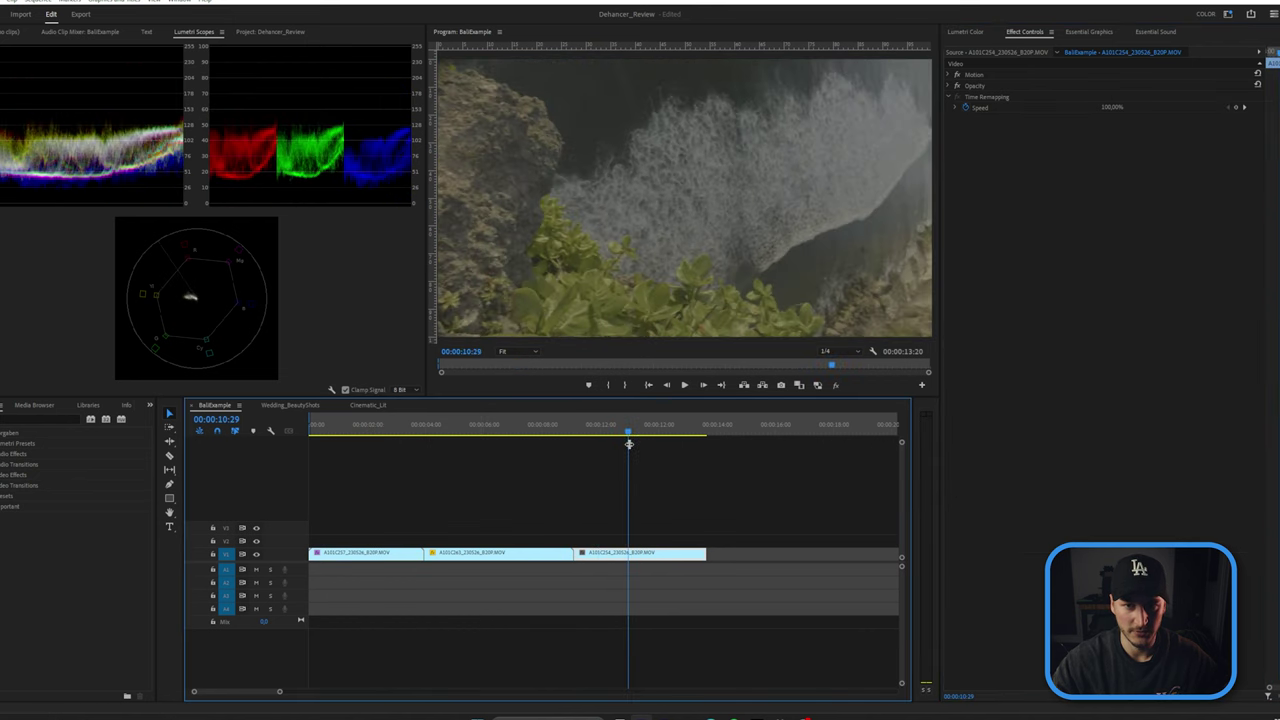
click(652, 556)
key(ctrl+v)
mouse_move(628, 432)
mouse_down()
mouse_move(680, 432)
mouse_move(597, 432)
mouse_move(611, 432)
mouse_up()
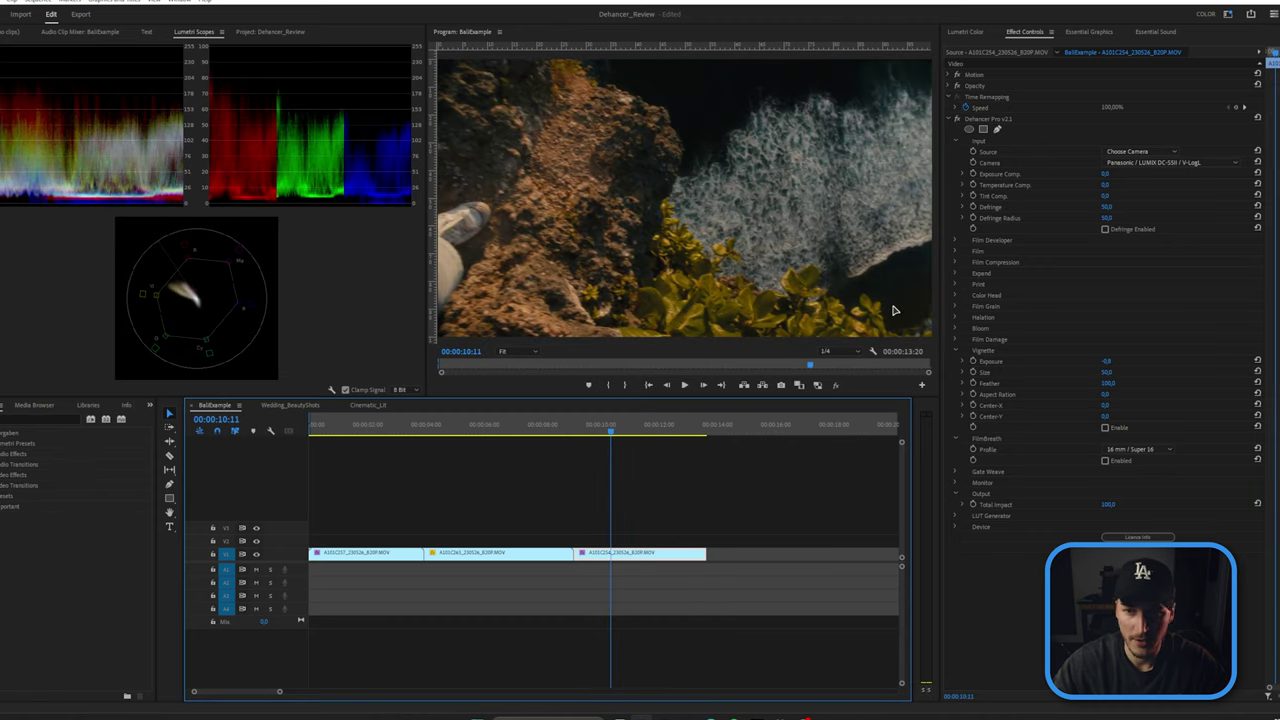
Step: Set the third clip's Exposure Comp. to 0,4, lower its Temperature Comp. and play the result full screen
drag(1105, 174, 1120, 174)
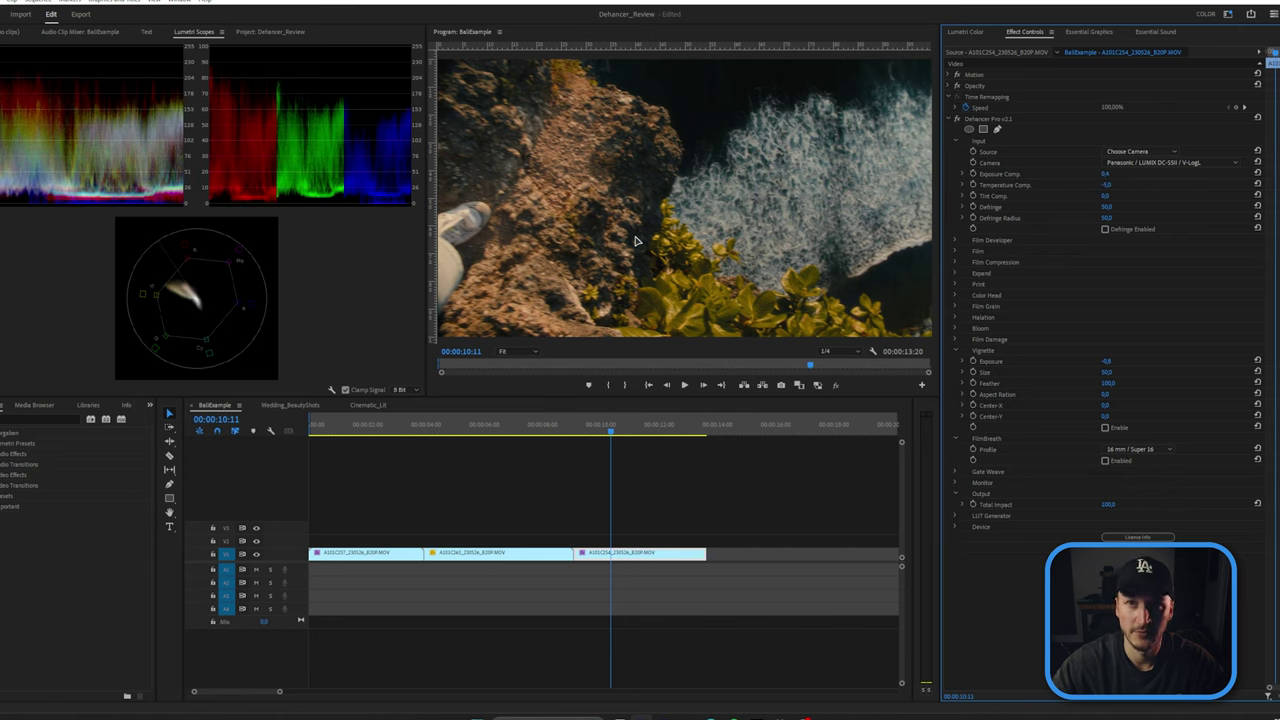
drag(610, 428, 670, 428)
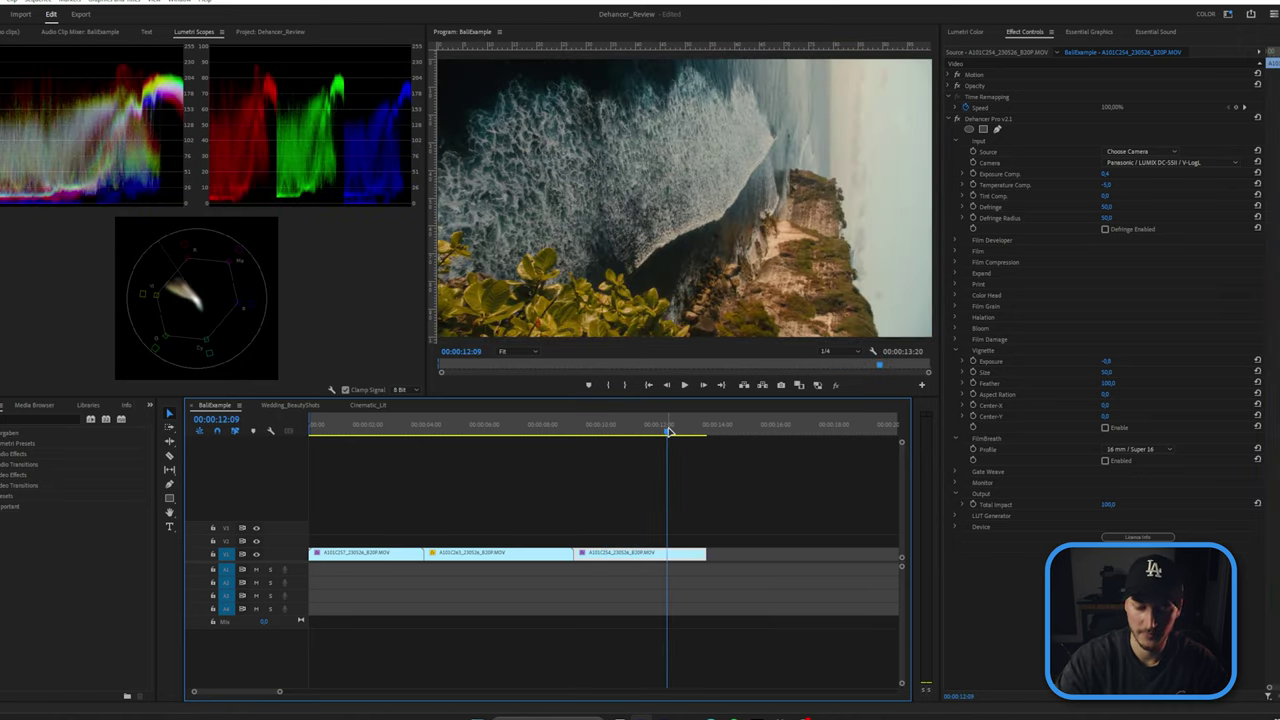
key(ctrl+grave)
key(space)
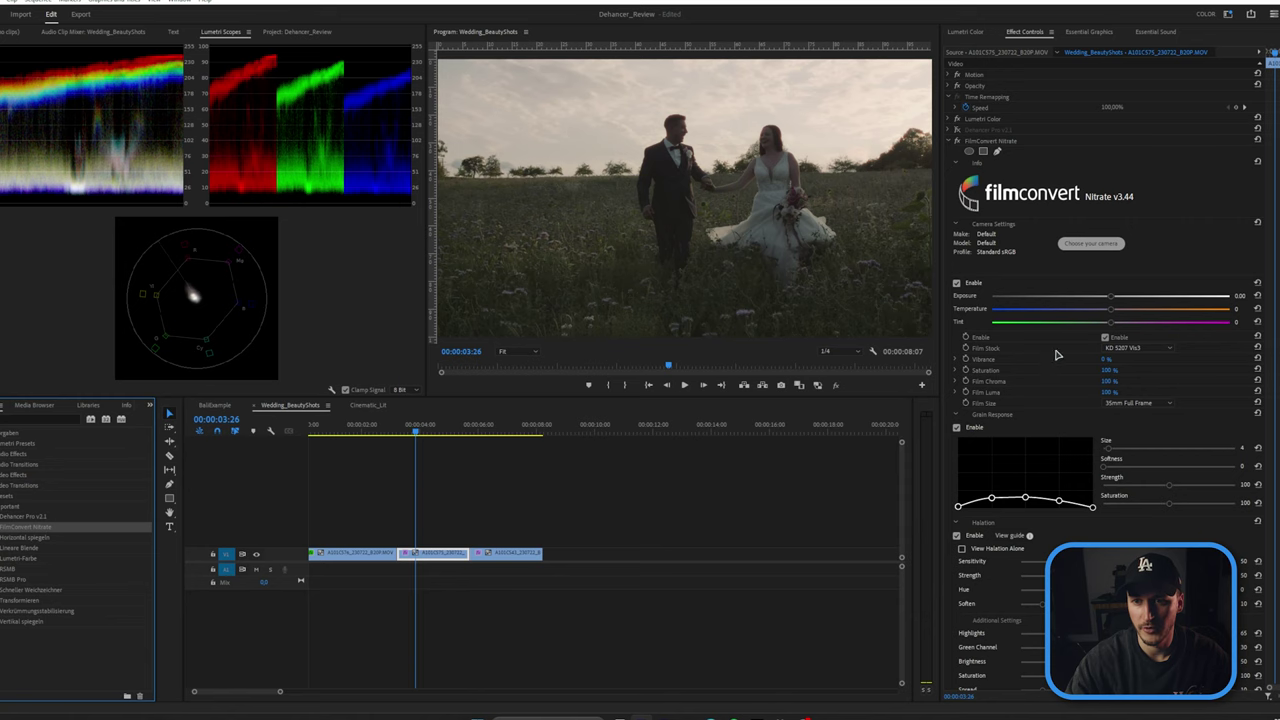
Step: Set the wedding clip's FilmConvert Nitrate film stock to FJ 8543 VD and briefly preview its halation alone
click(1130, 348)
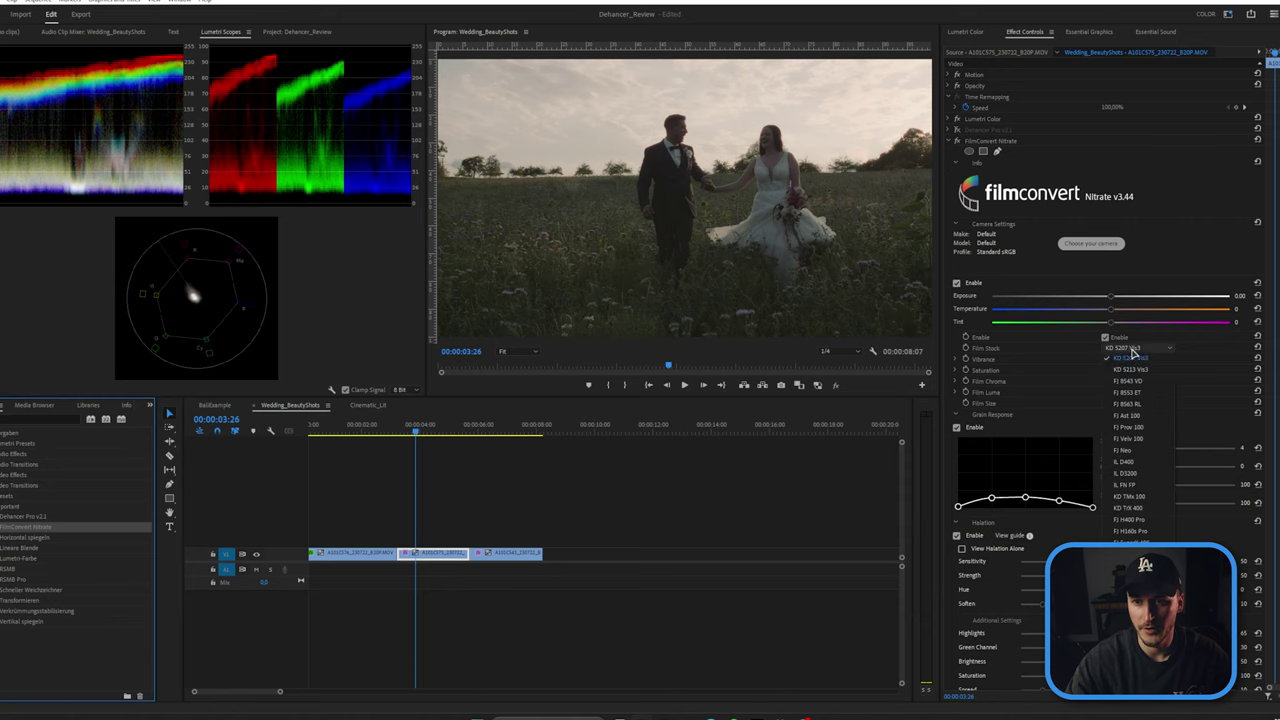
click(1150, 358)
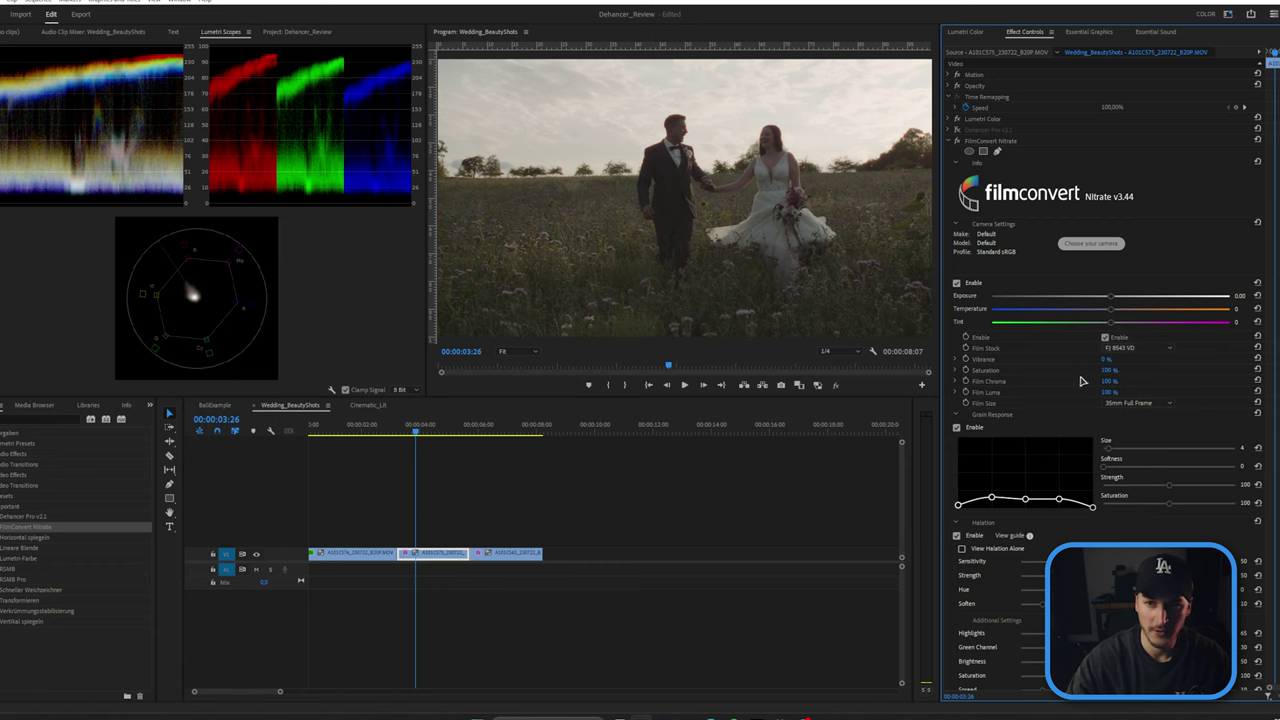
scroll(1081, 381, down, 3)
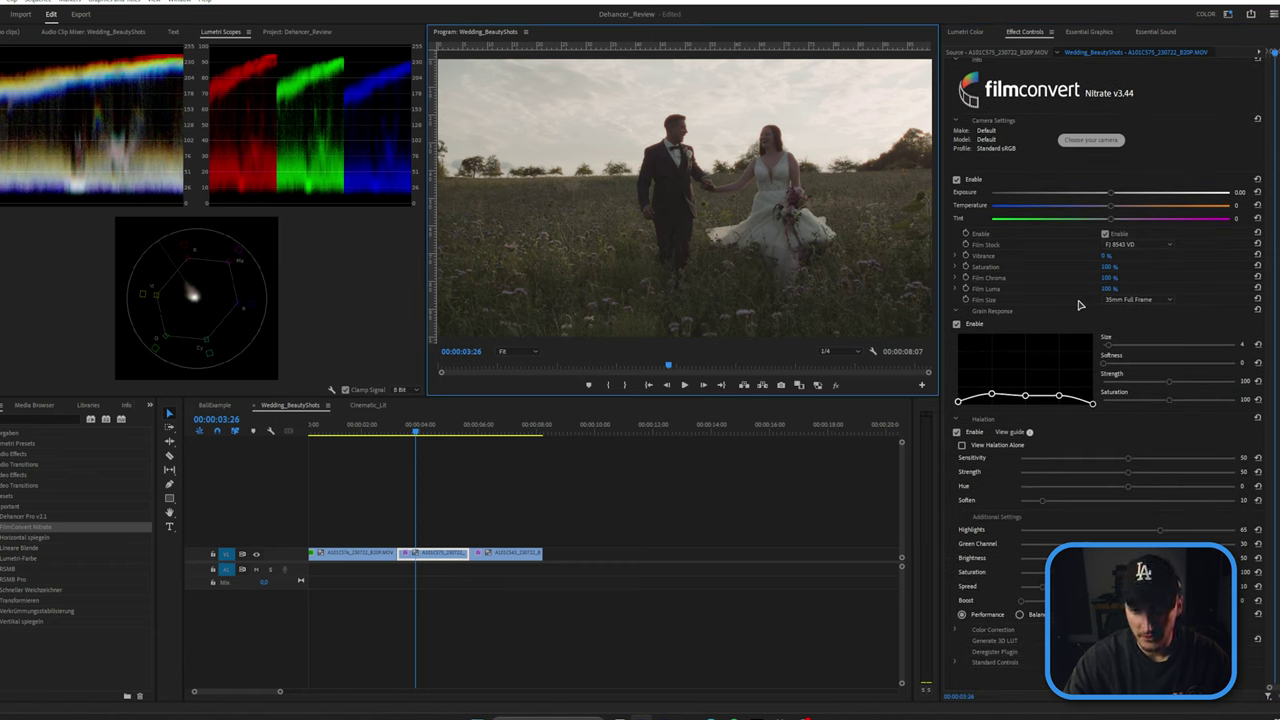
click(1009, 447)
click(962, 445)
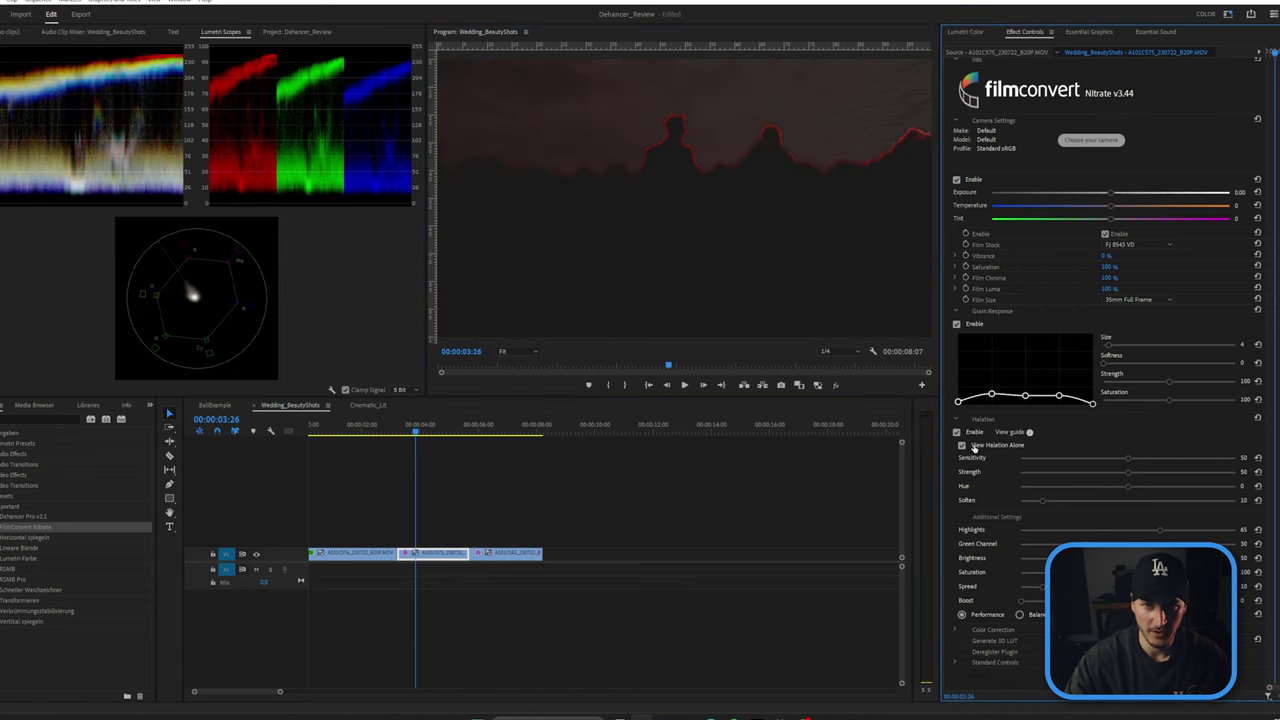
click(962, 445)
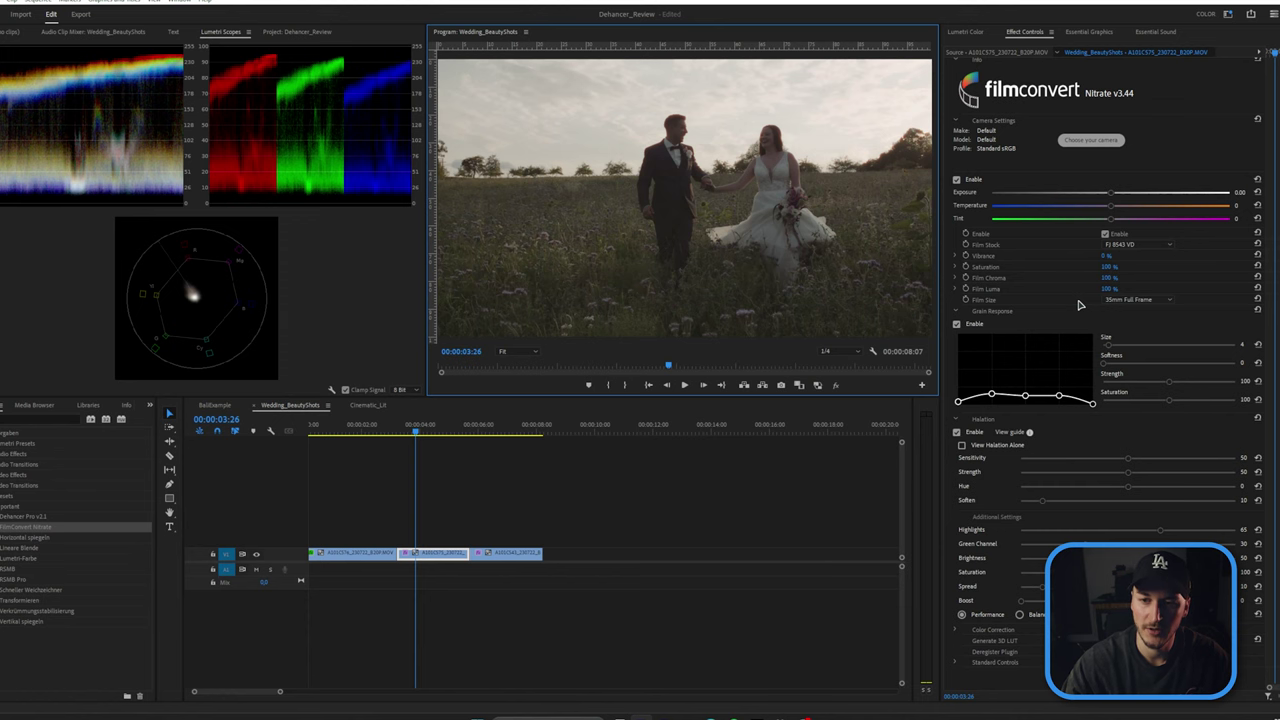
Step: Test a higher Film Luma in FilmConvert Nitrate and set the Film Size to 16mm
mouse_move(1108, 281)
mouse_down()
mouse_move(1084, 281)
mouse_move(1117, 278)
mouse_move(1108, 289)
mouse_up()
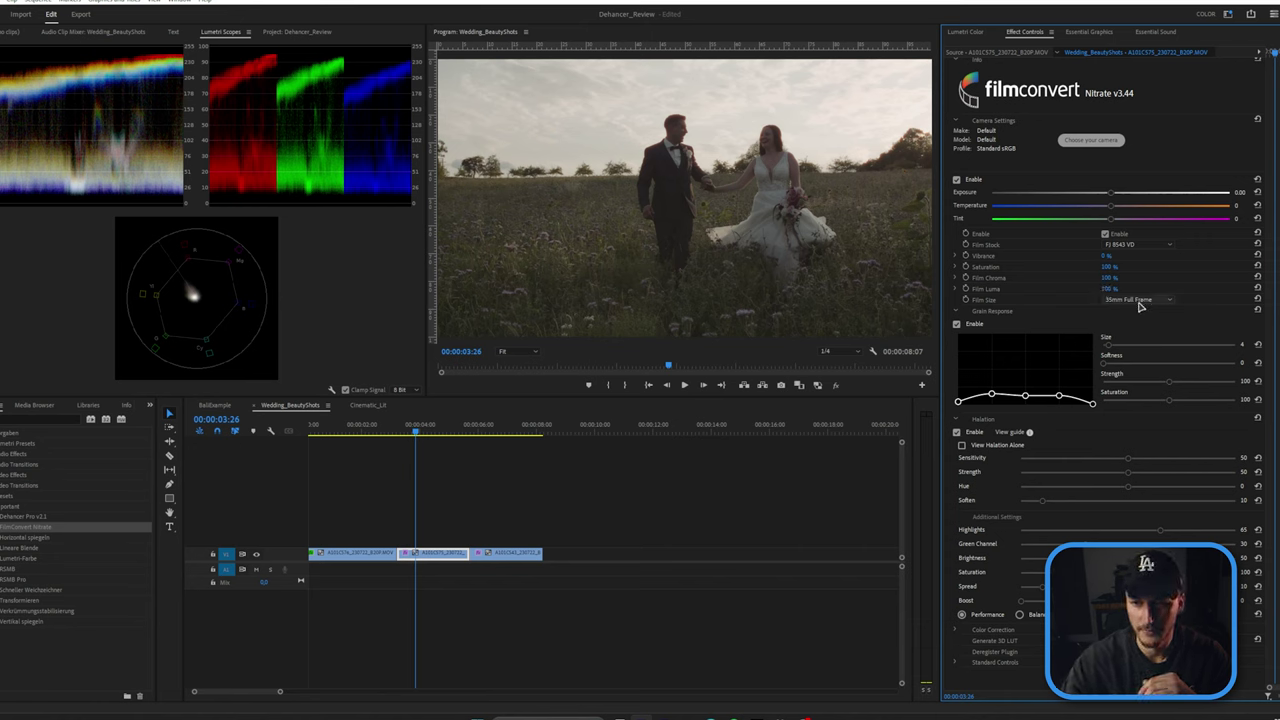
click(1140, 305)
click(1133, 306)
scroll(1133, 303, down, 1)
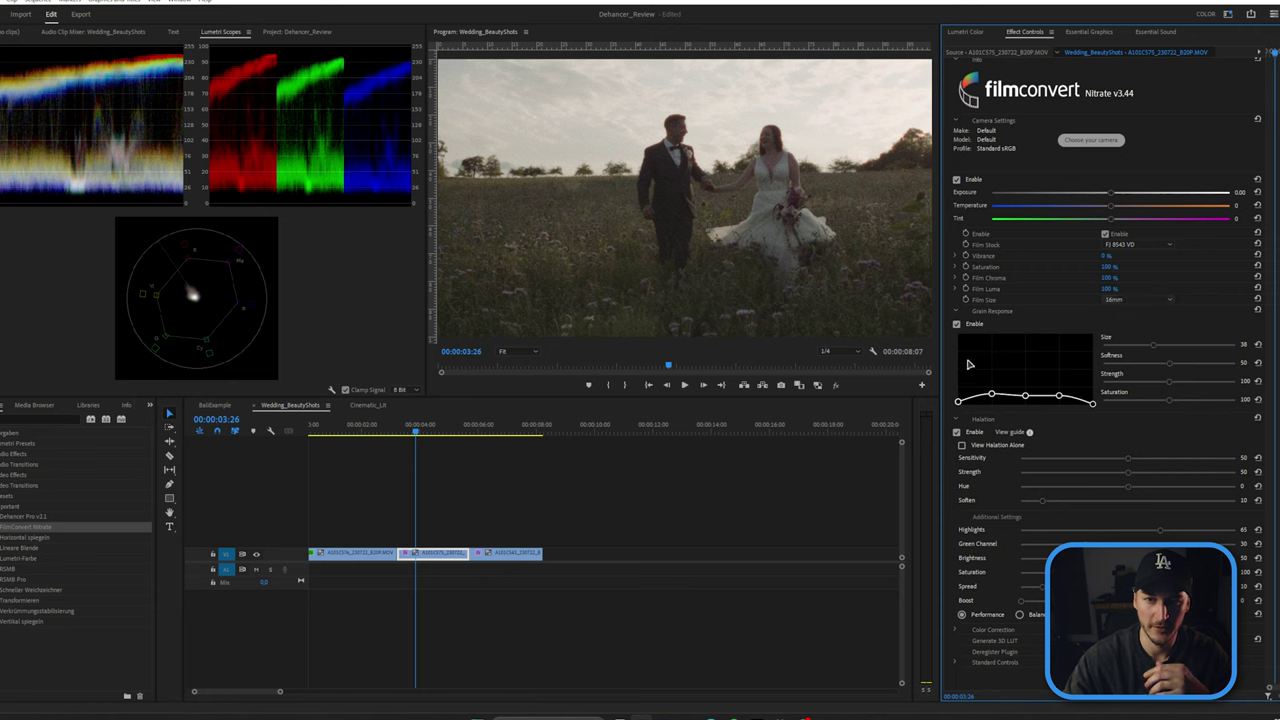
Step: Disable FilmConvert's Grain Response and test a different Vibrance on the wedding clip
click(957, 323)
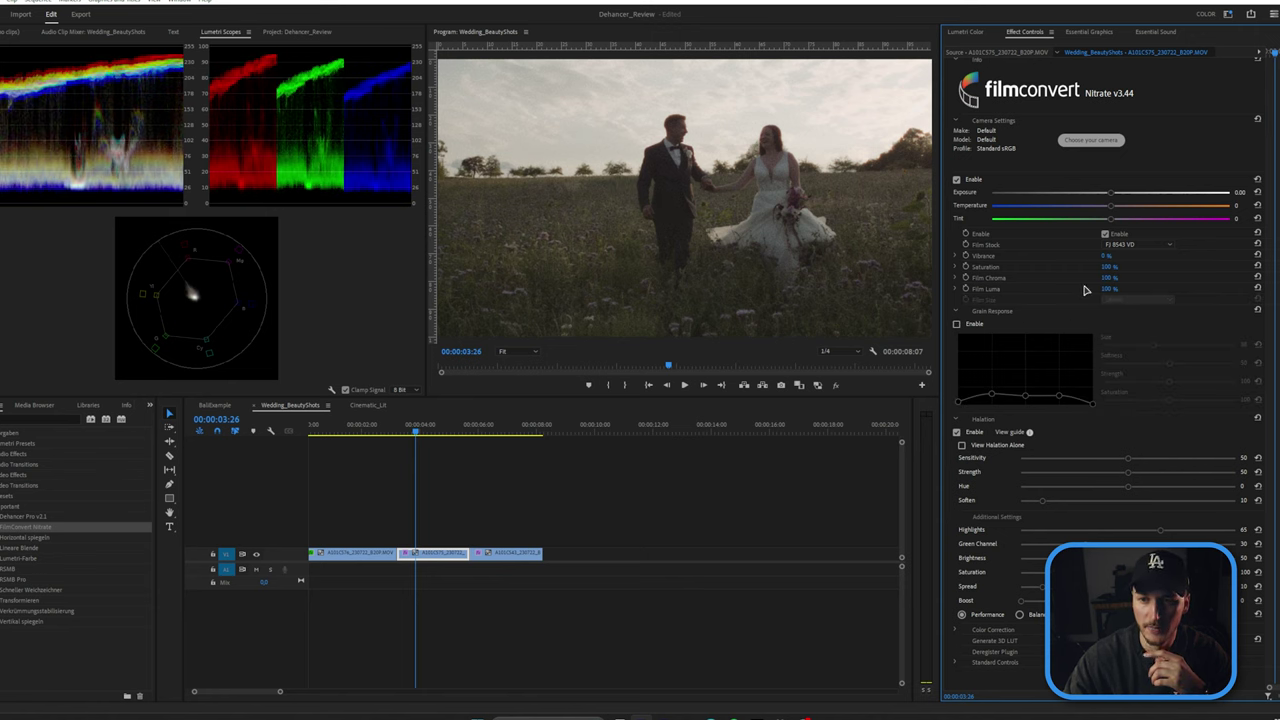
drag(1107, 259, 1060, 256)
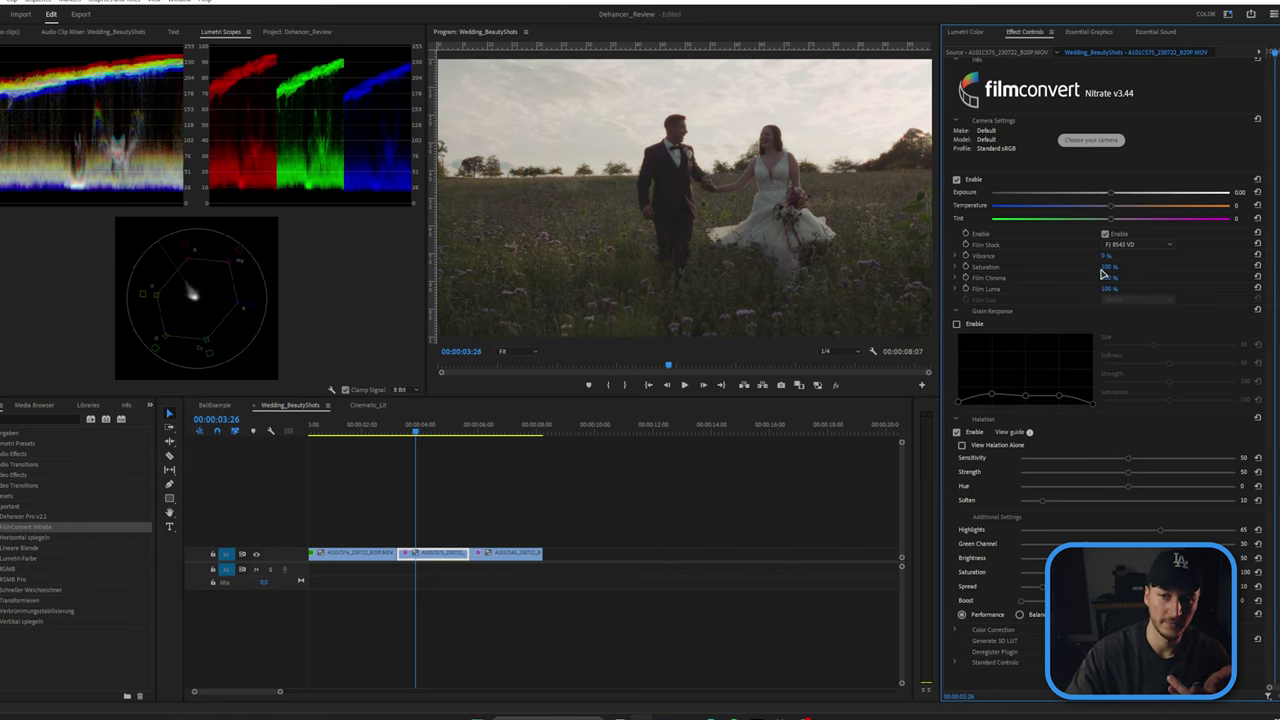
click(1137, 246)
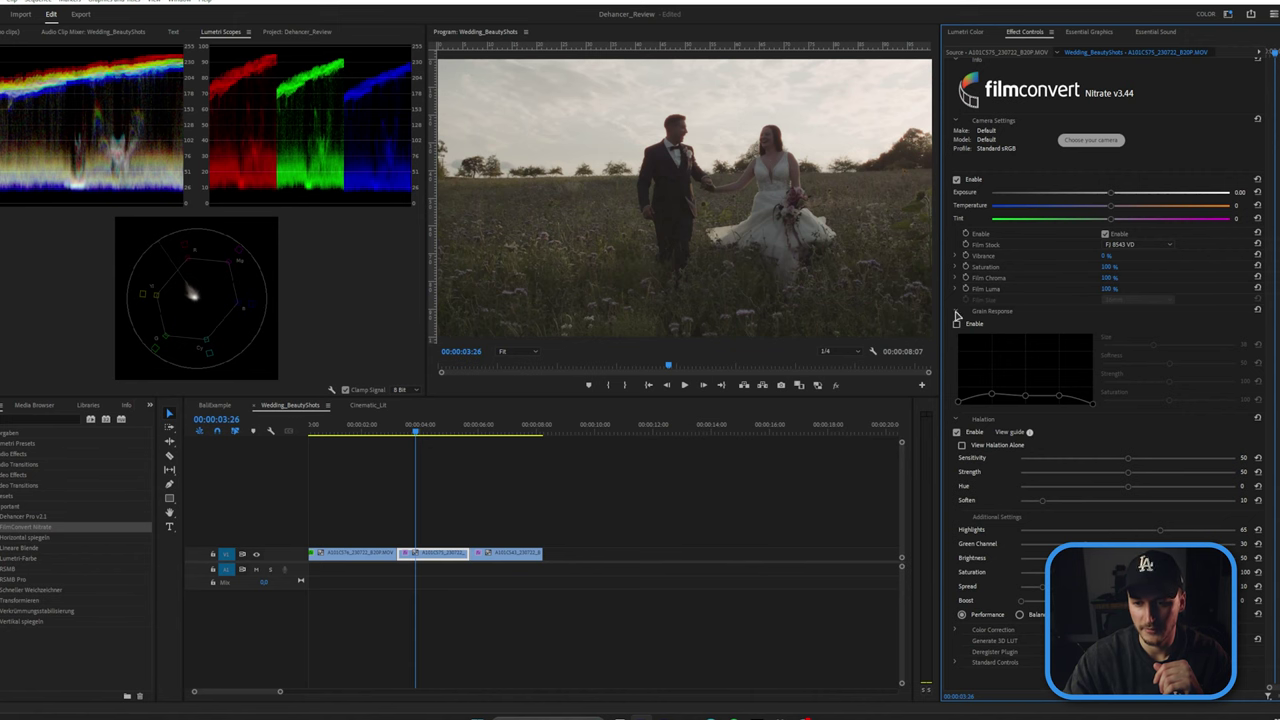
Step: Collapse FilmConvert's Grain Response and Halation settings and check its Color Correction section
click(957, 313)
click(958, 422)
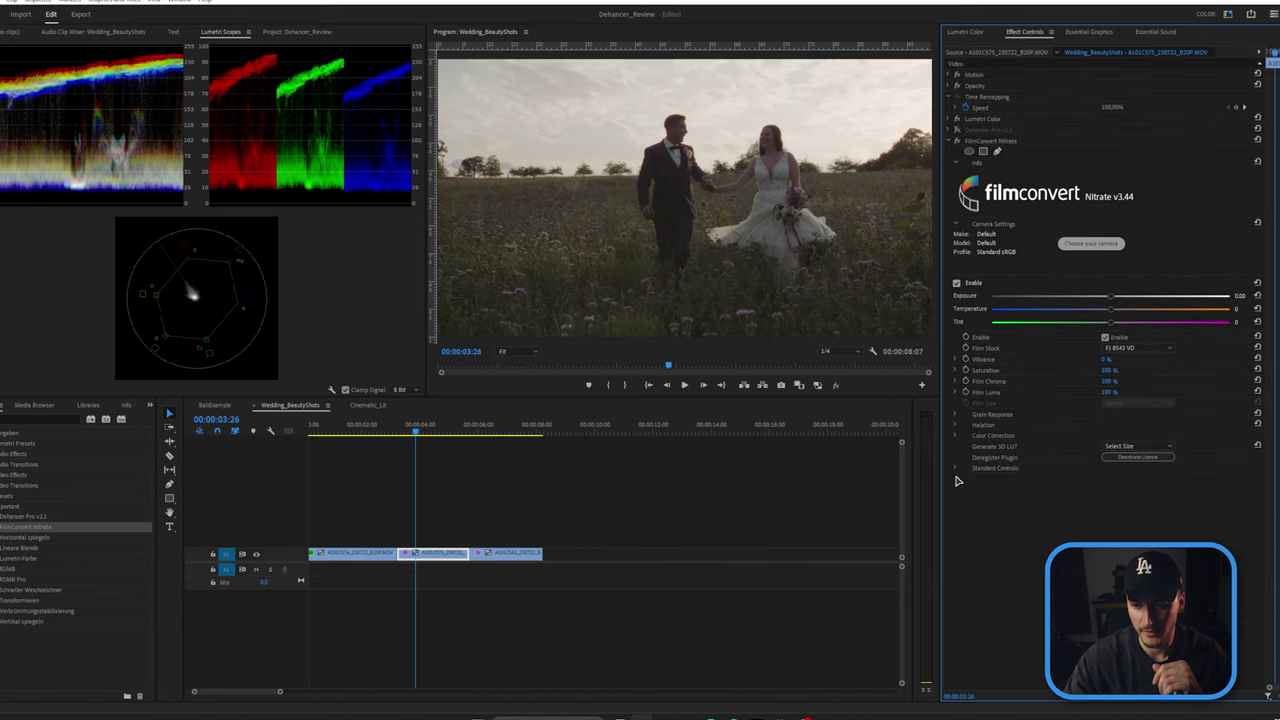
click(956, 437)
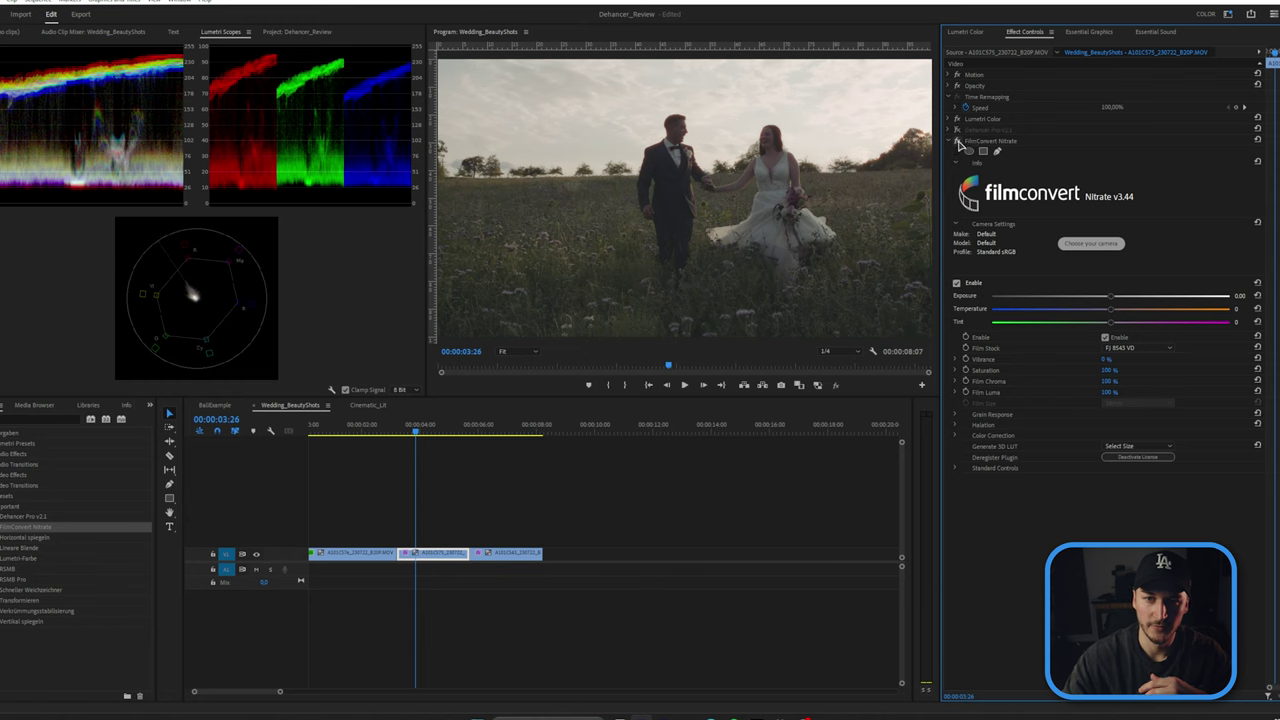
Step: Compare the FilmConvert Nitrate and Dehancer Pro looks on the wedding clip, ending with Dehancer Pro enabled and FilmConvert Nitrate disabled
click(957, 143)
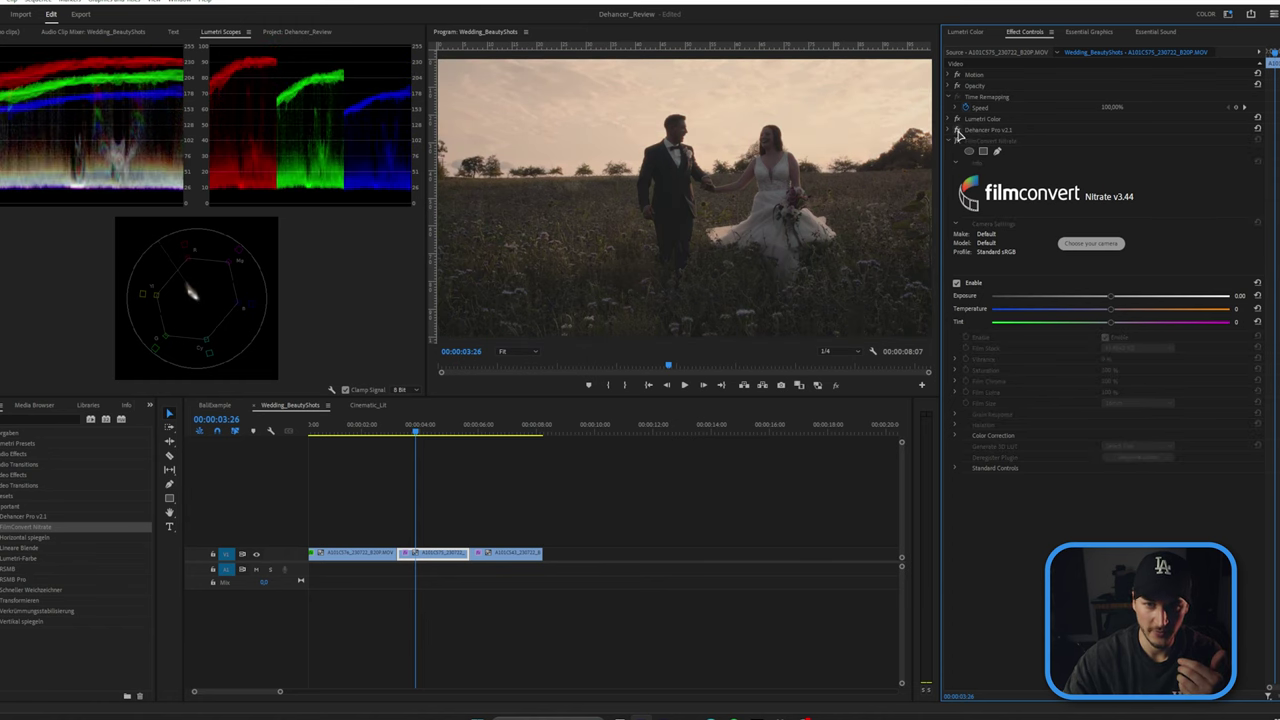
click(957, 143)
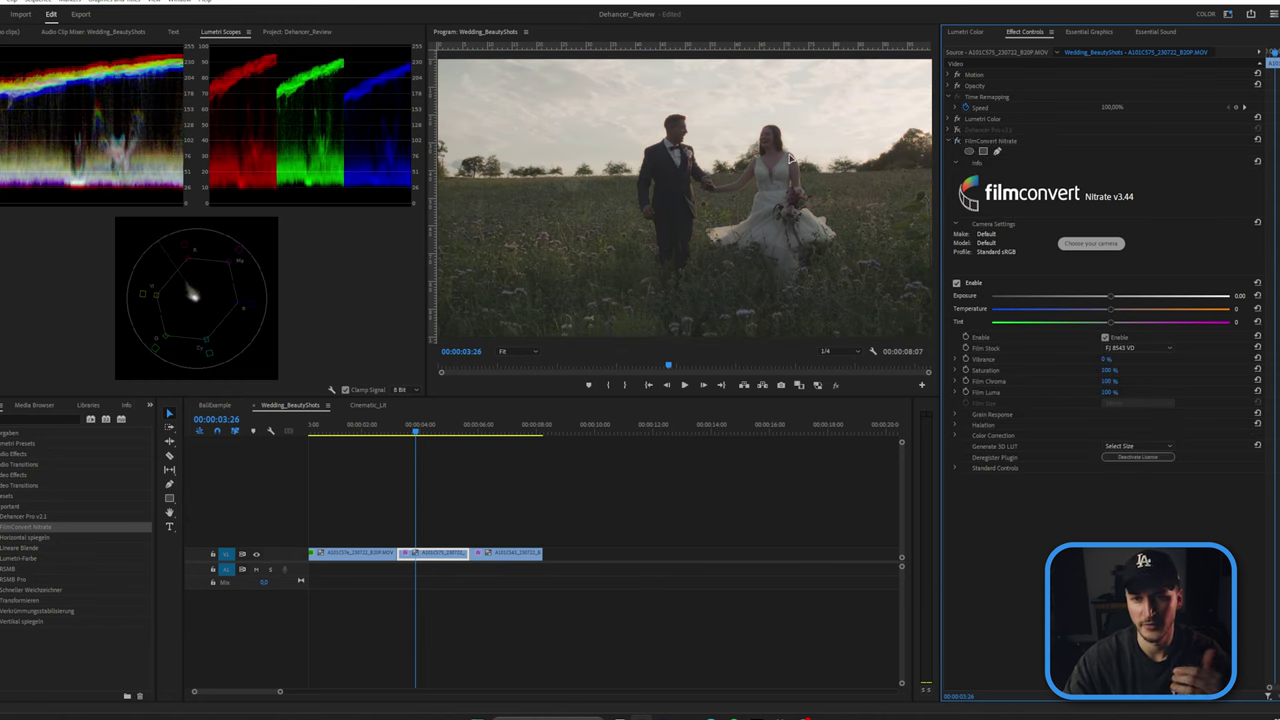
click(957, 130)
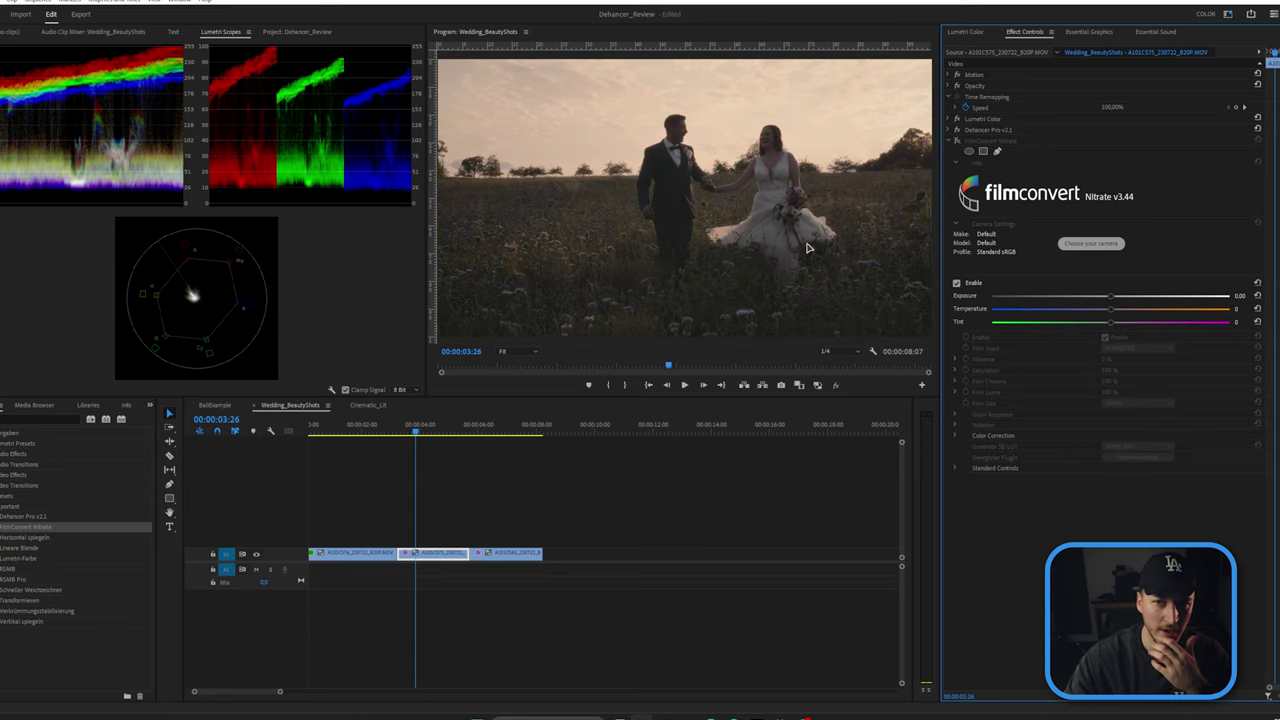